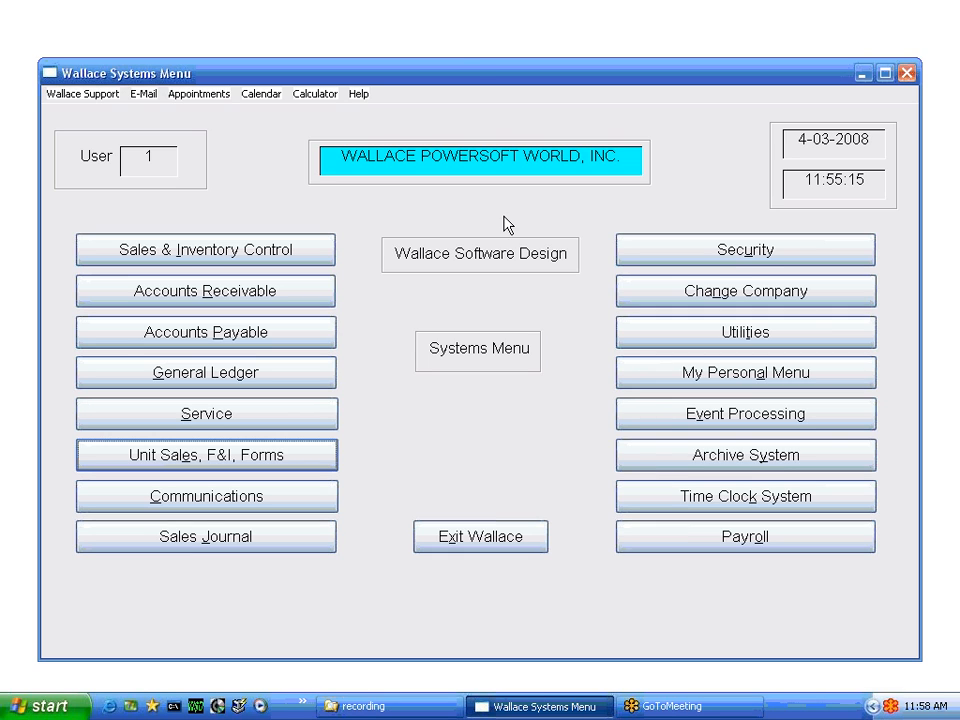
Sign in to Unit Sales, F&I, Forms, skip the call report, and open Unit Maintenance
click(215, 450)
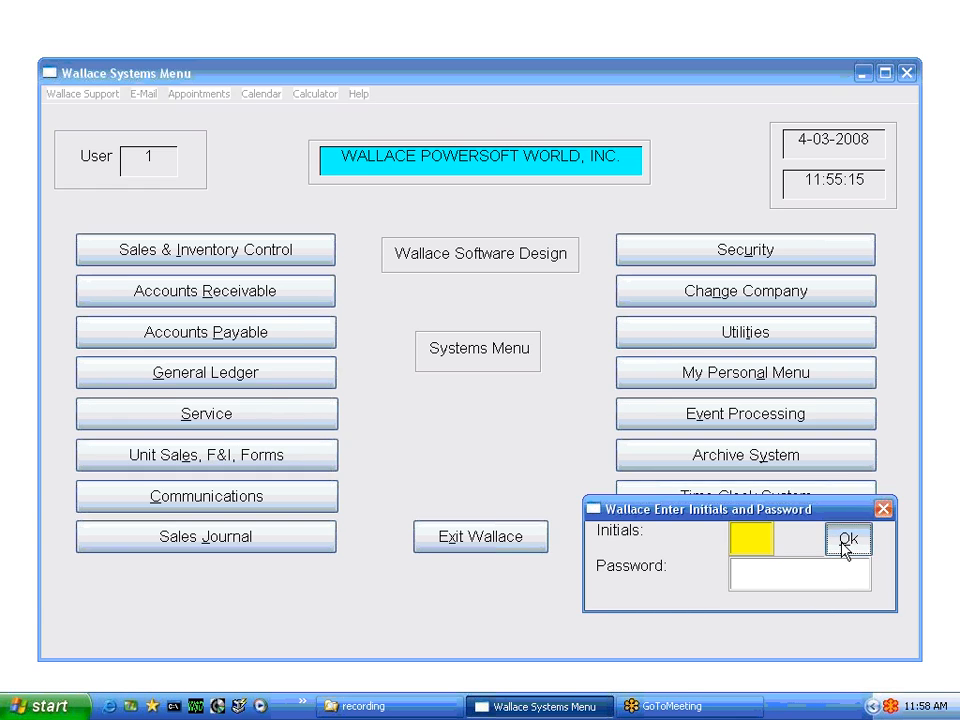
click(846, 545)
click(523, 411)
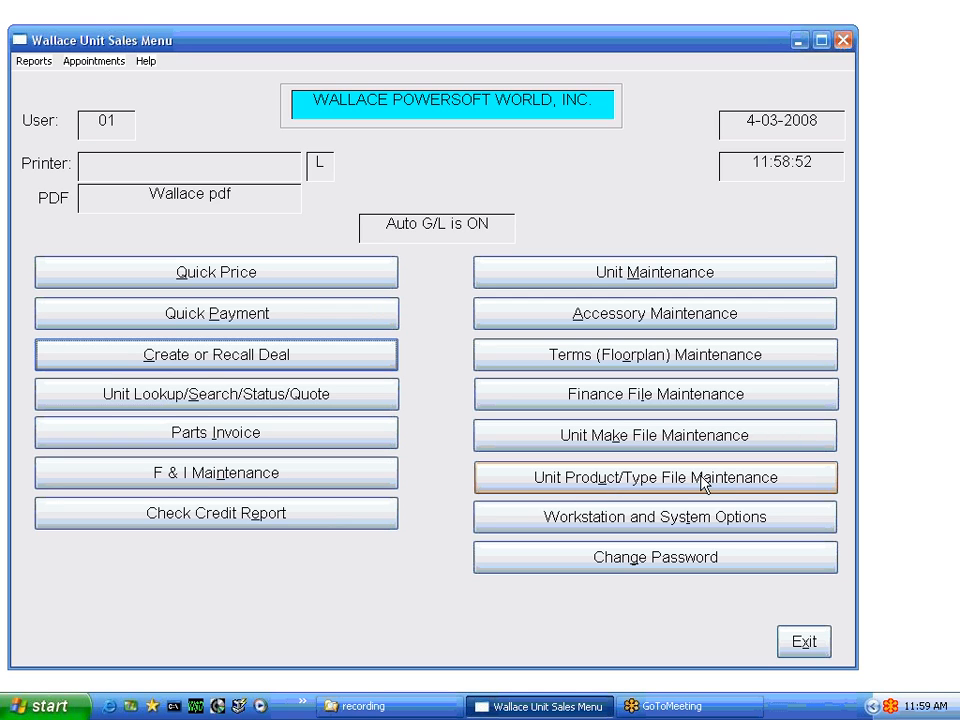
click(616, 280)
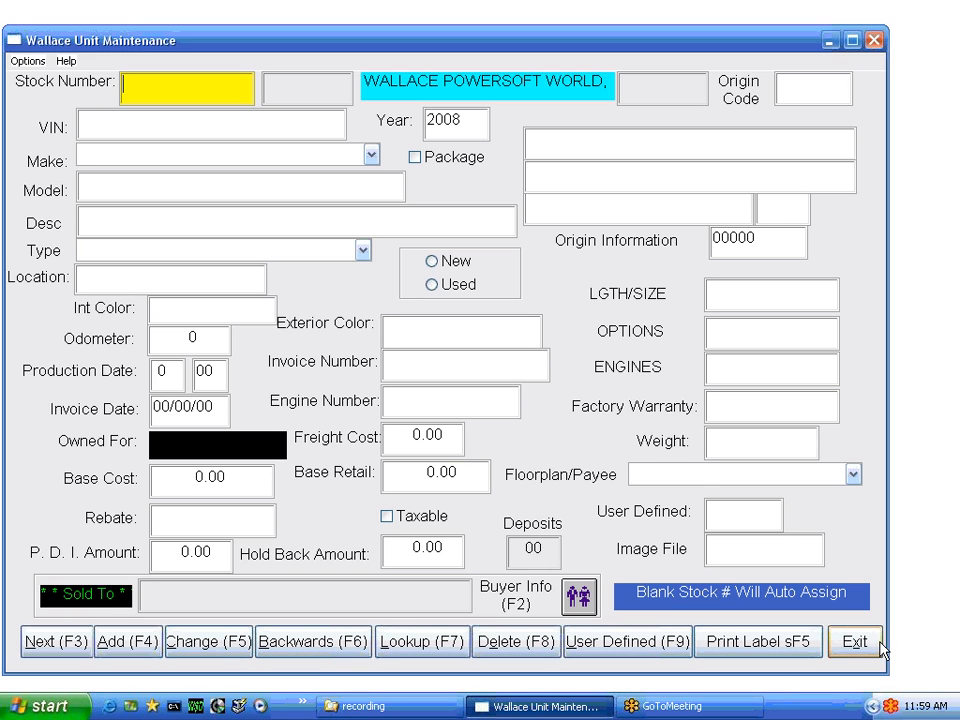
Check the Options menu, then bring up the V/S Unit Lookup window with Lookup (F7)
click(25, 62)
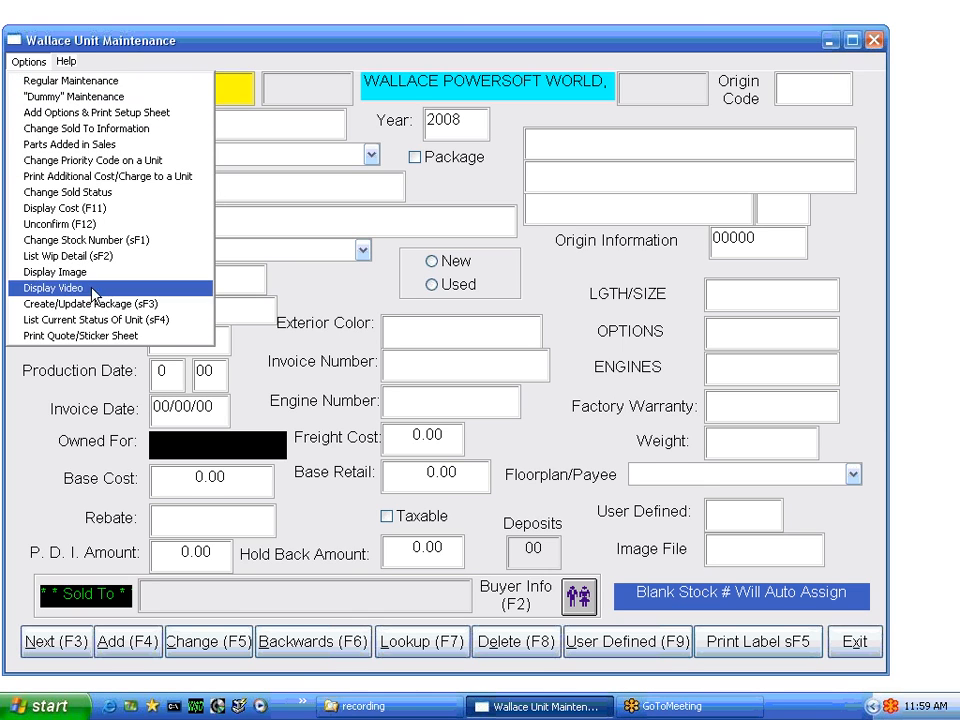
click(427, 645)
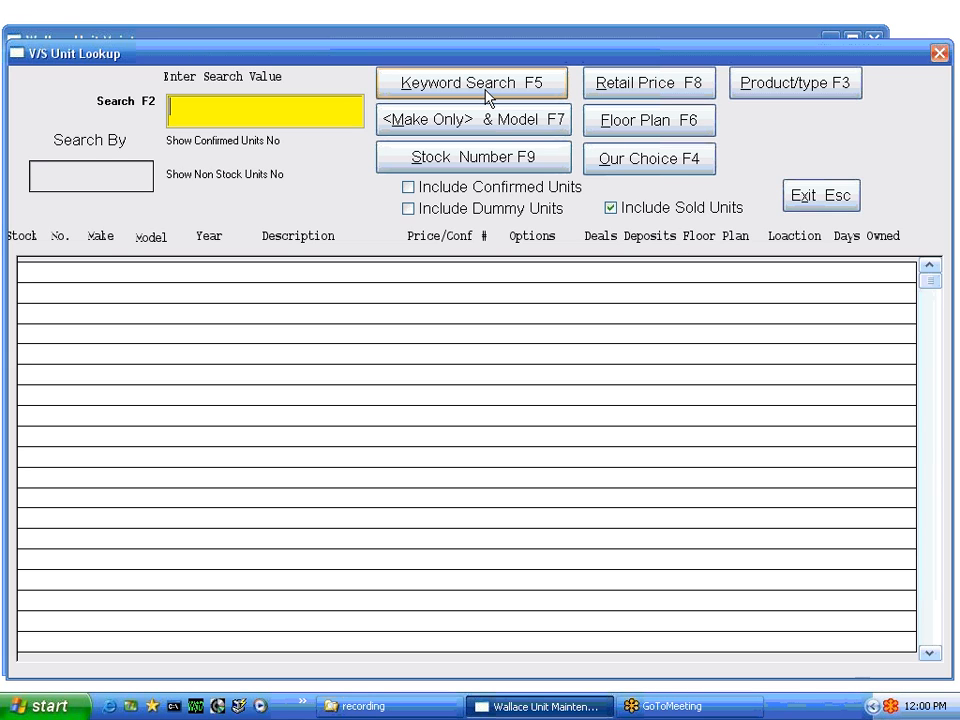
Search units by keyword RED, then start a Make Only & Model search for YAM
text(RED)
click(435, 88)
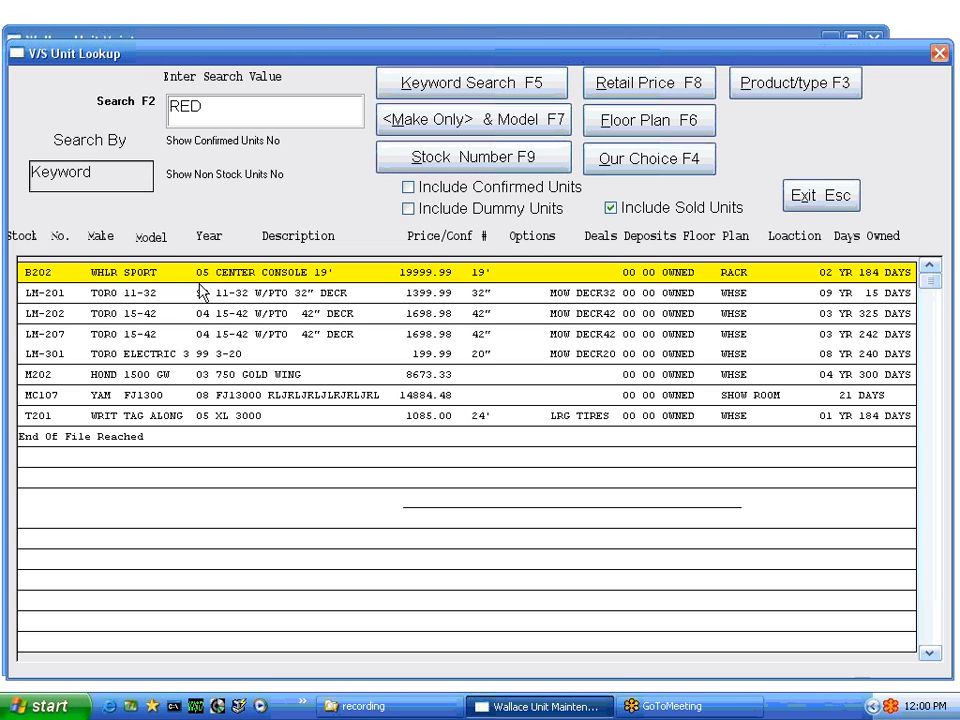
click(210, 111)
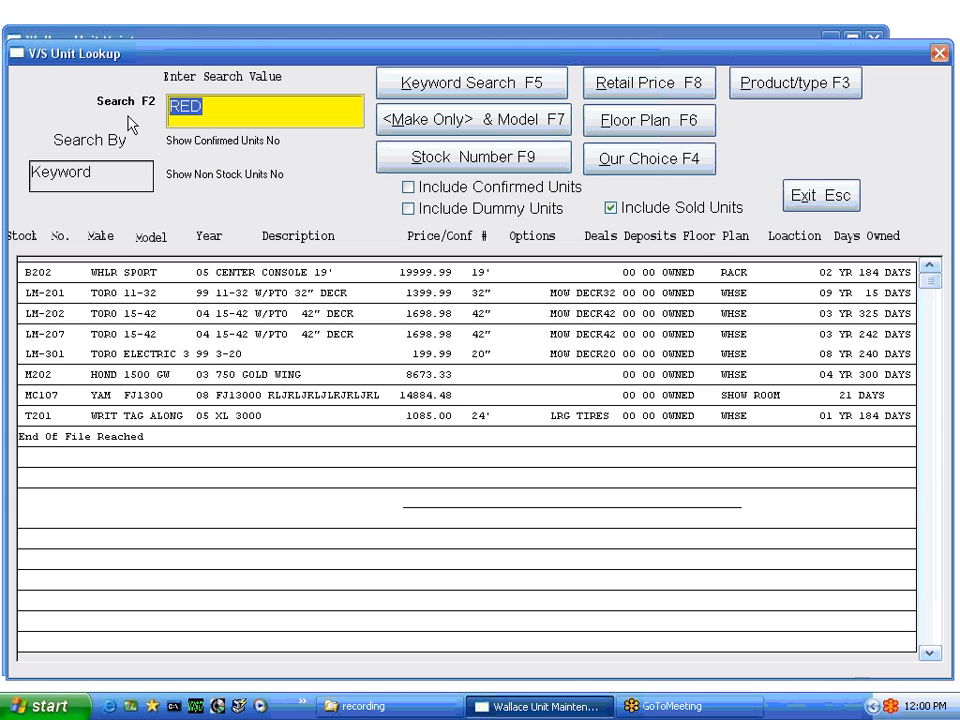
text(YAM)
click(444, 122)
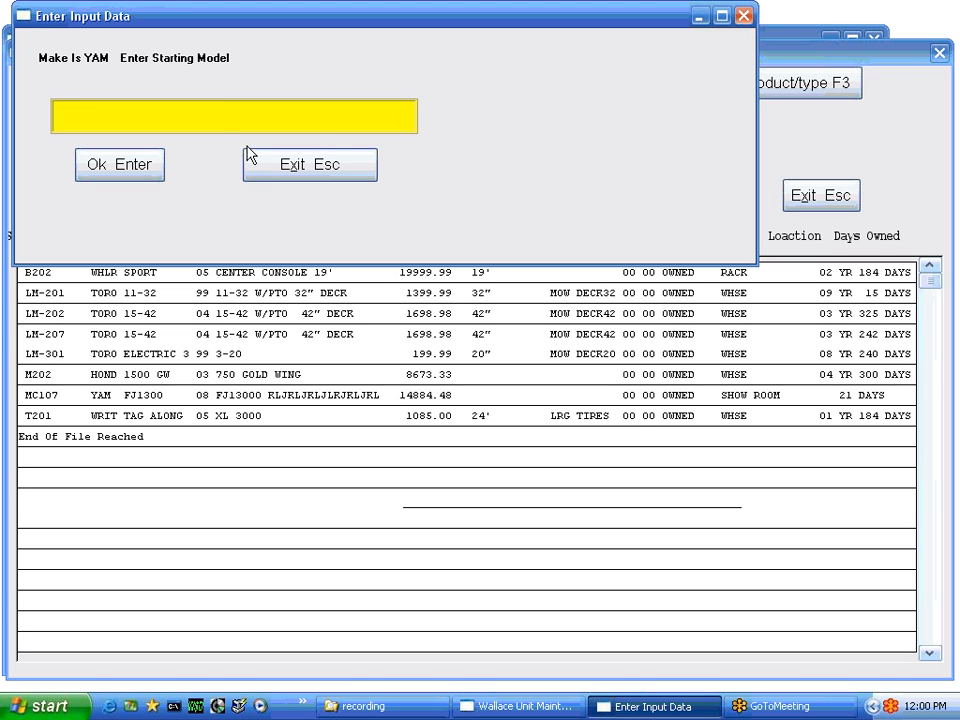
List YAM units with no starting model, then rerun the list excluding sold units
click(124, 167)
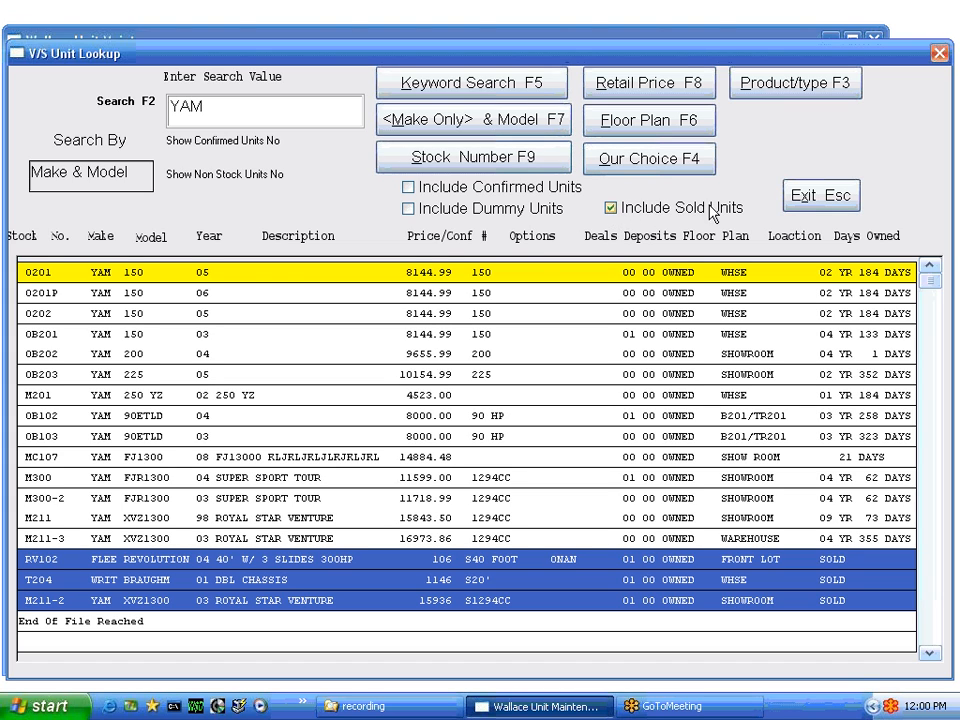
click(610, 209)
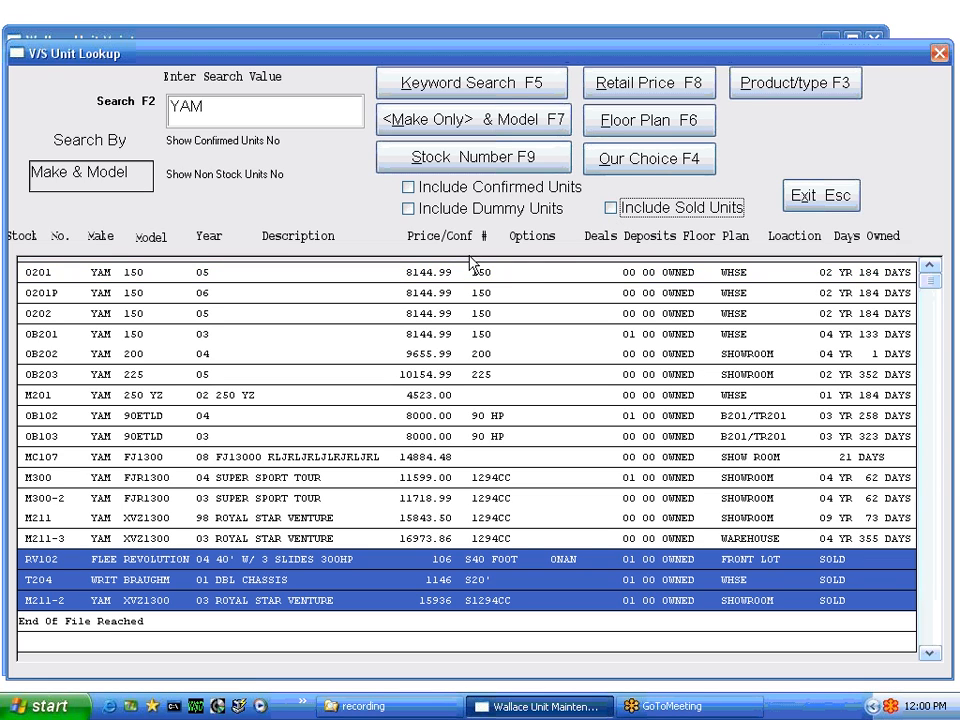
click(447, 121)
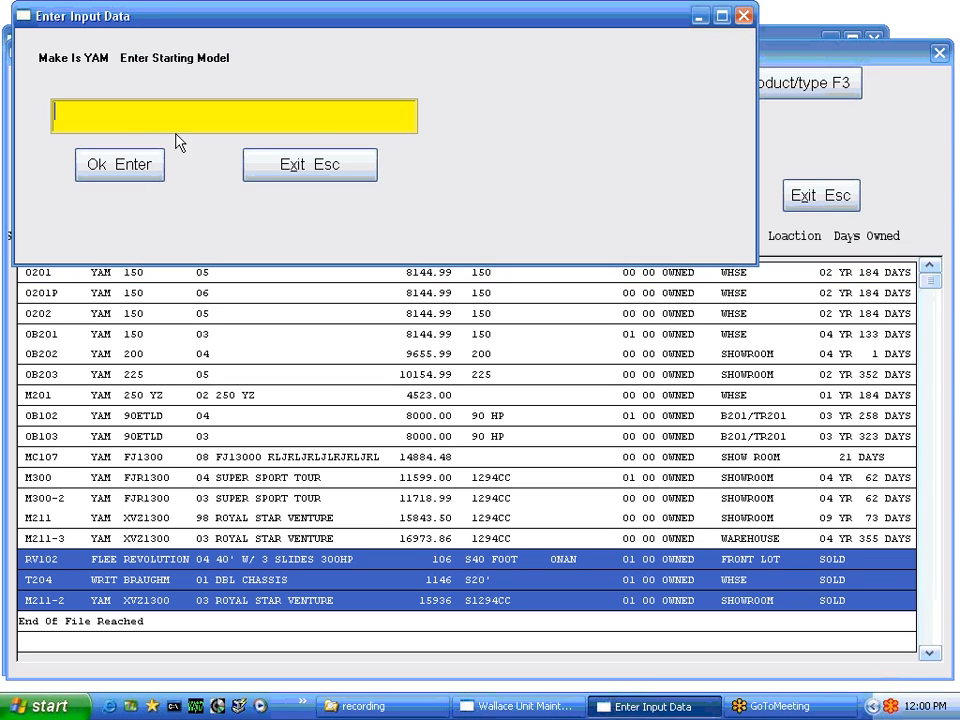
click(152, 164)
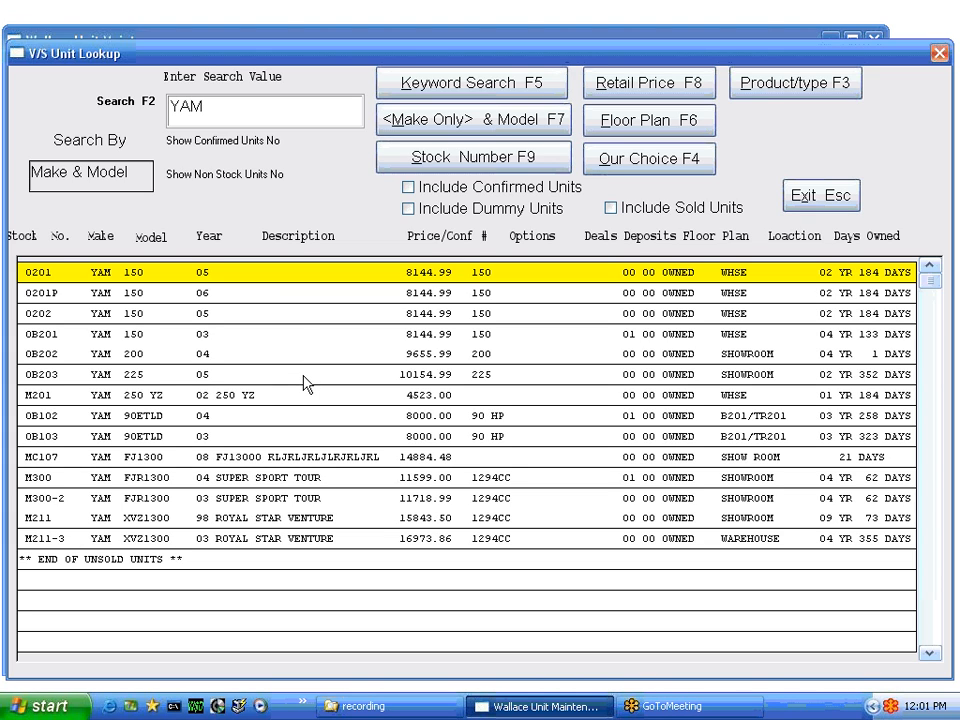
Rerun the YAM list including sold units, then exclude sold units and clear the search value
click(609, 209)
click(439, 130)
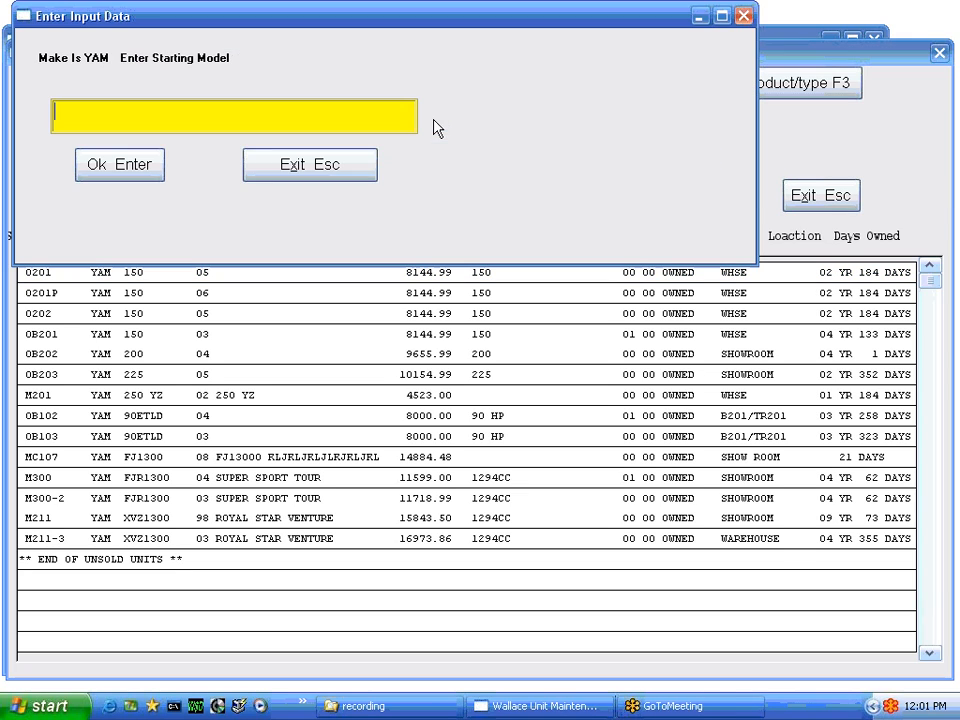
click(110, 167)
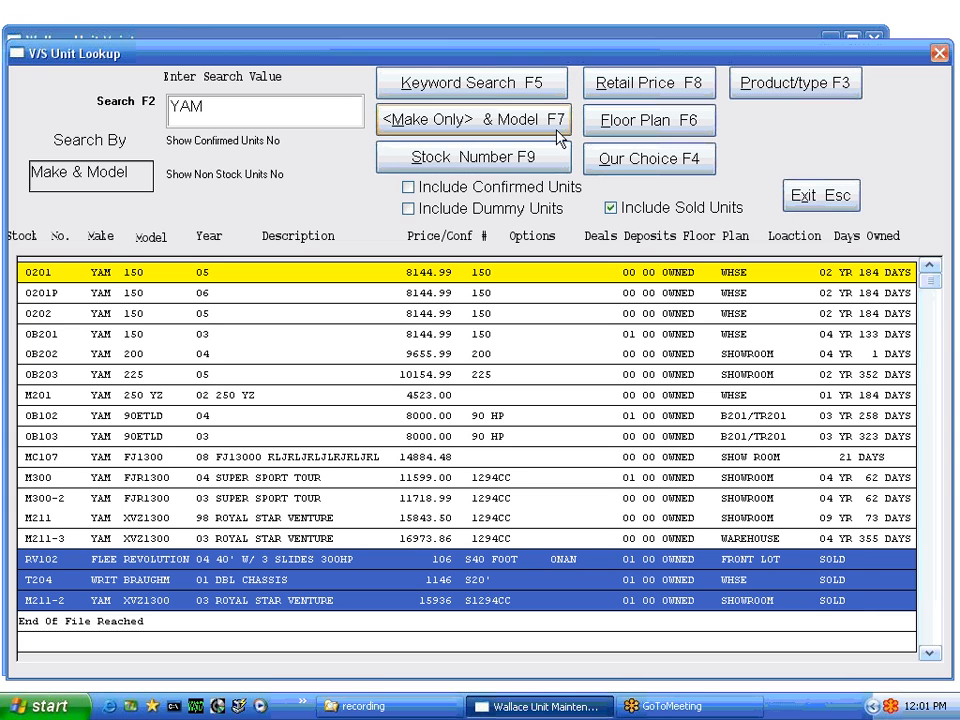
click(610, 208)
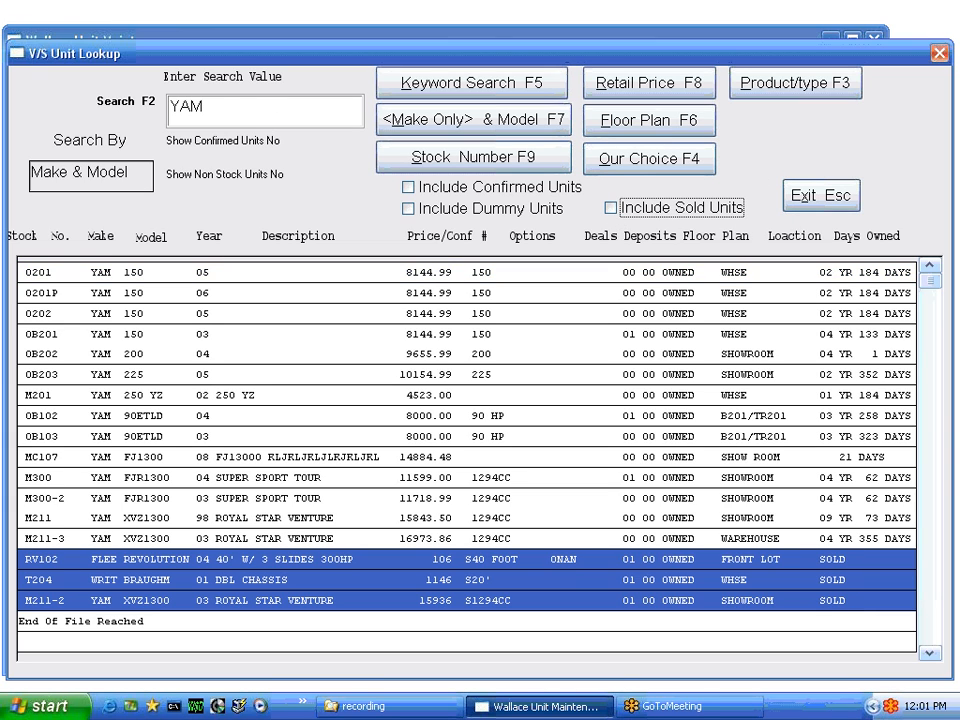
drag(215, 108, 151, 99)
key(BackSpace)
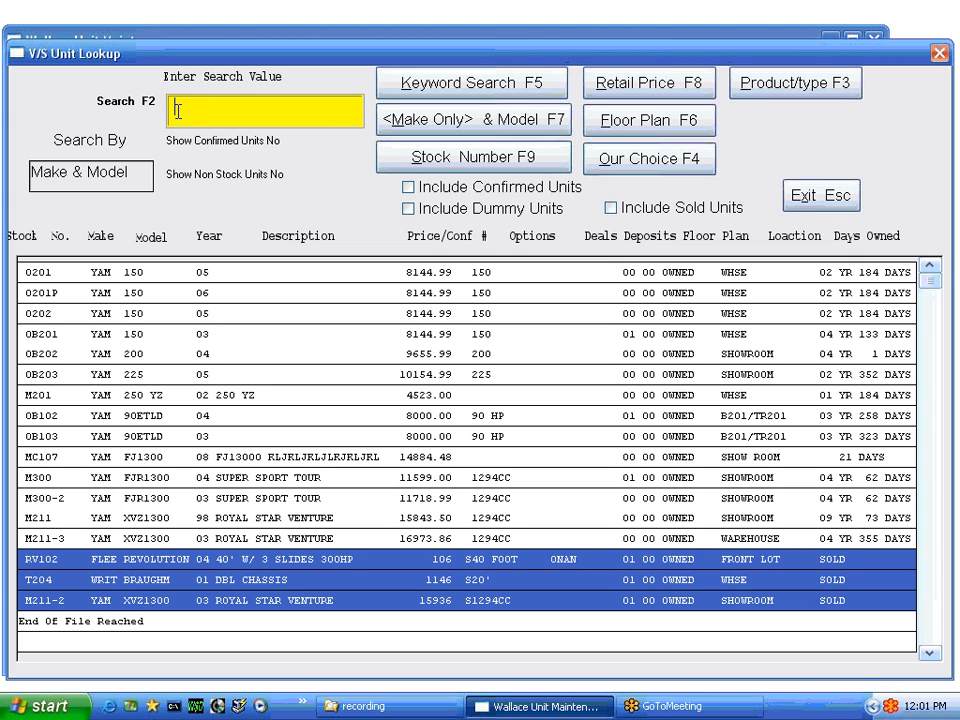
List all units ordered by stock number
click(439, 161)
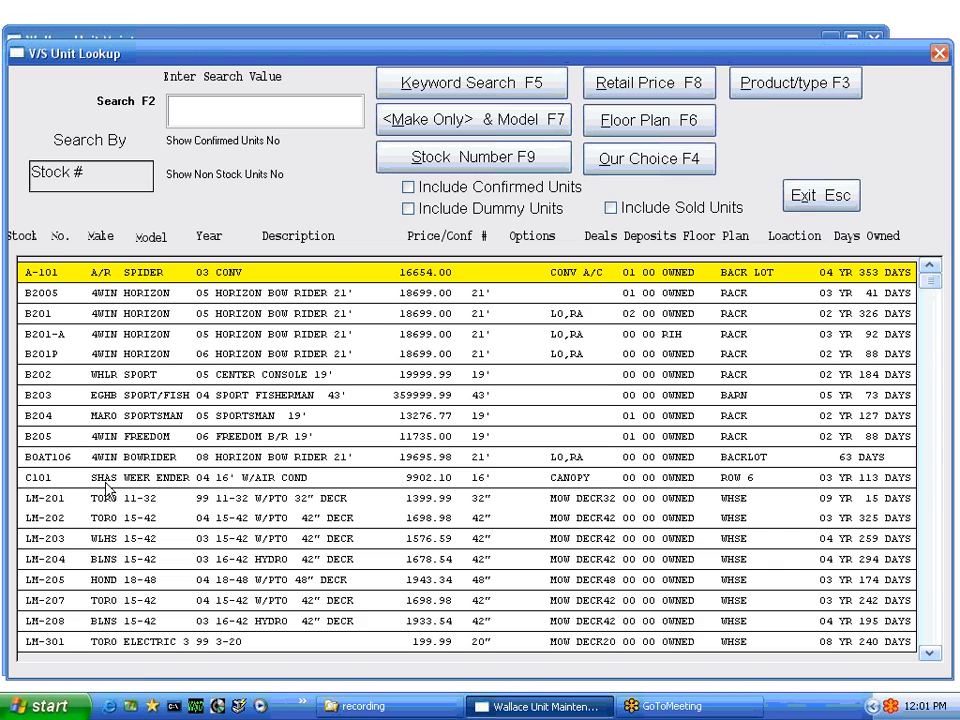
scroll(230, 345, down, 6)
scroll(296, 450, up, 6)
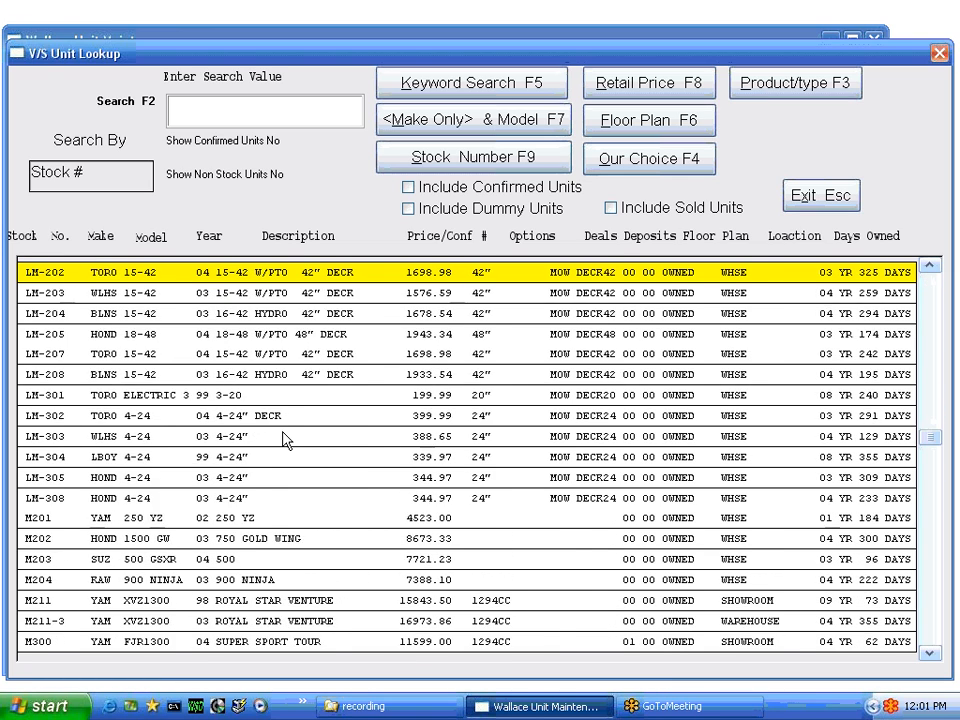
List units by retail price from 1000 and up, starting with stock T201
click(183, 112)
key(F8)
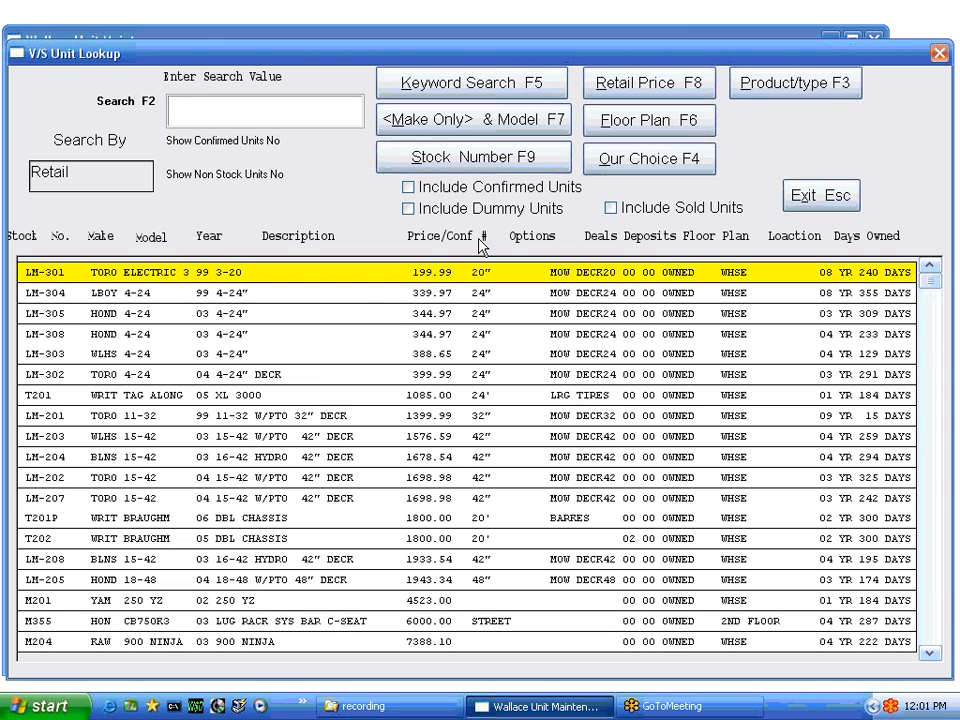
click(191, 117)
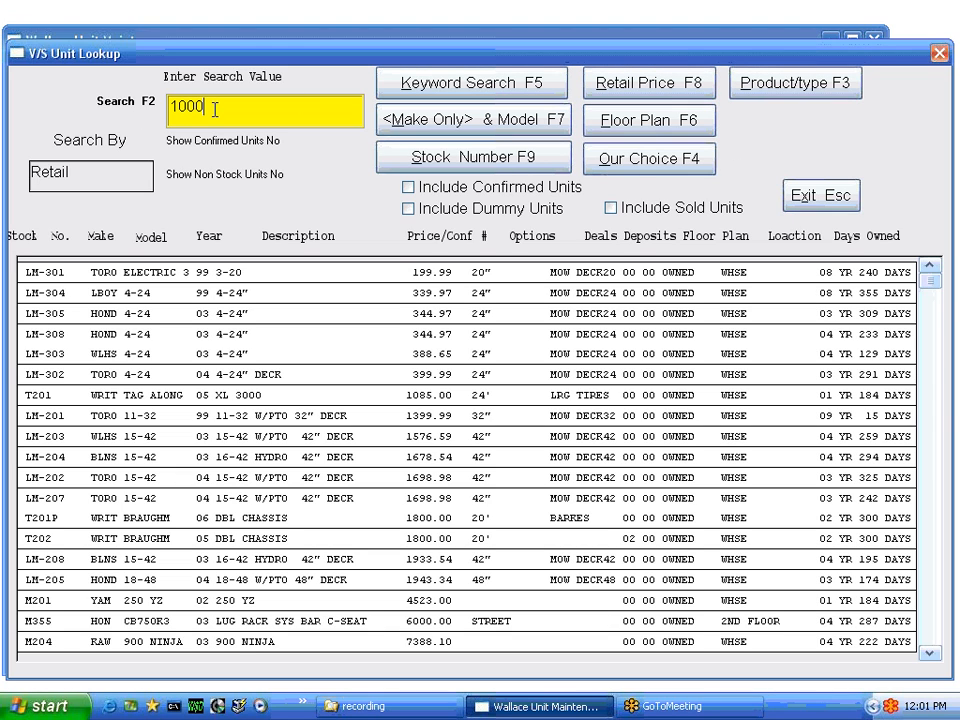
click(636, 88)
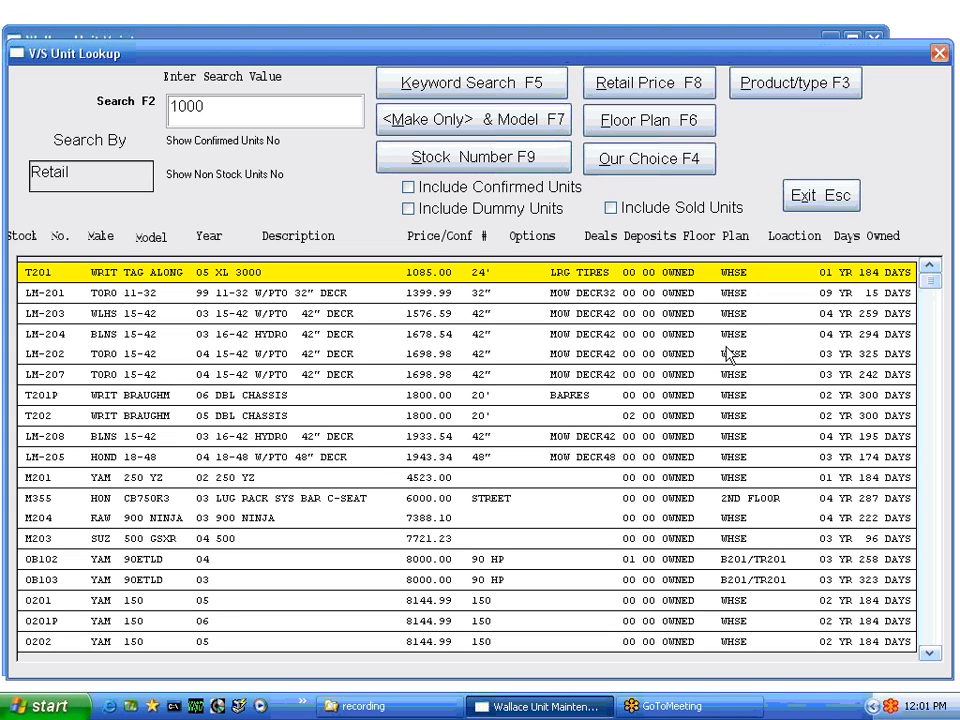
click(221, 105)
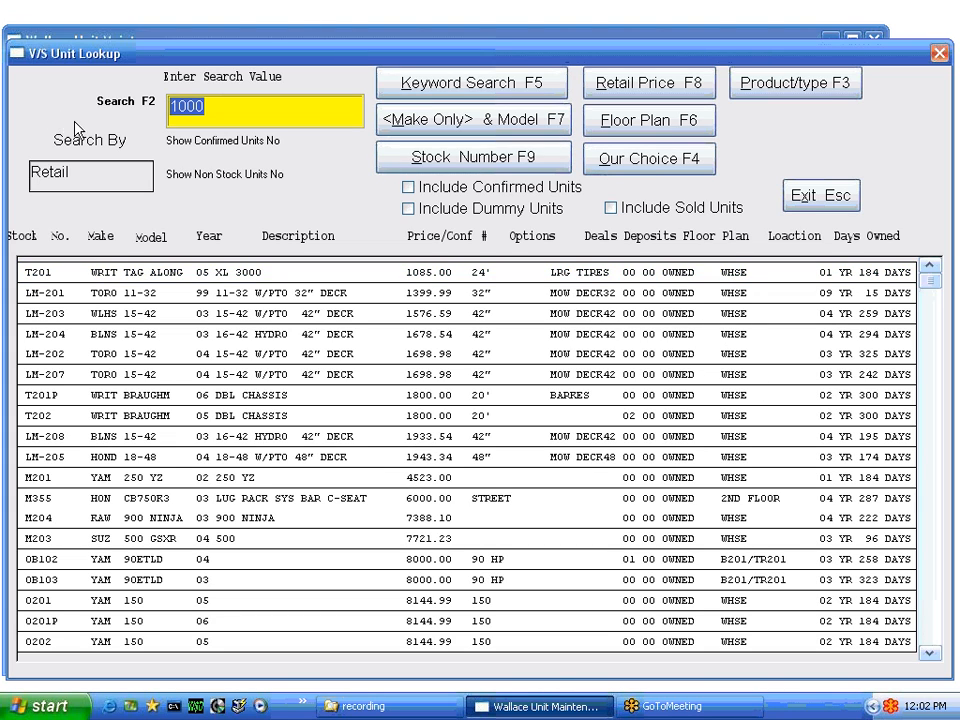
Clear the 1000 value and list all units by floor plan, starting with RV104 on AJ-1
key(BackSpace)
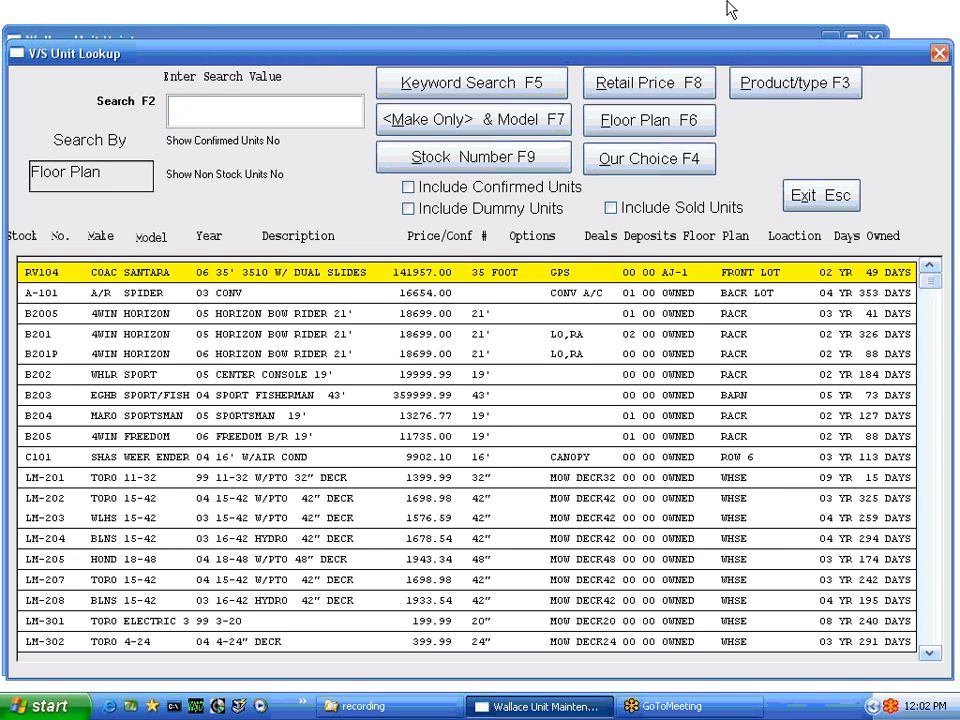
scroll(674, 314, down, 1)
scroll(675, 300, down, 20)
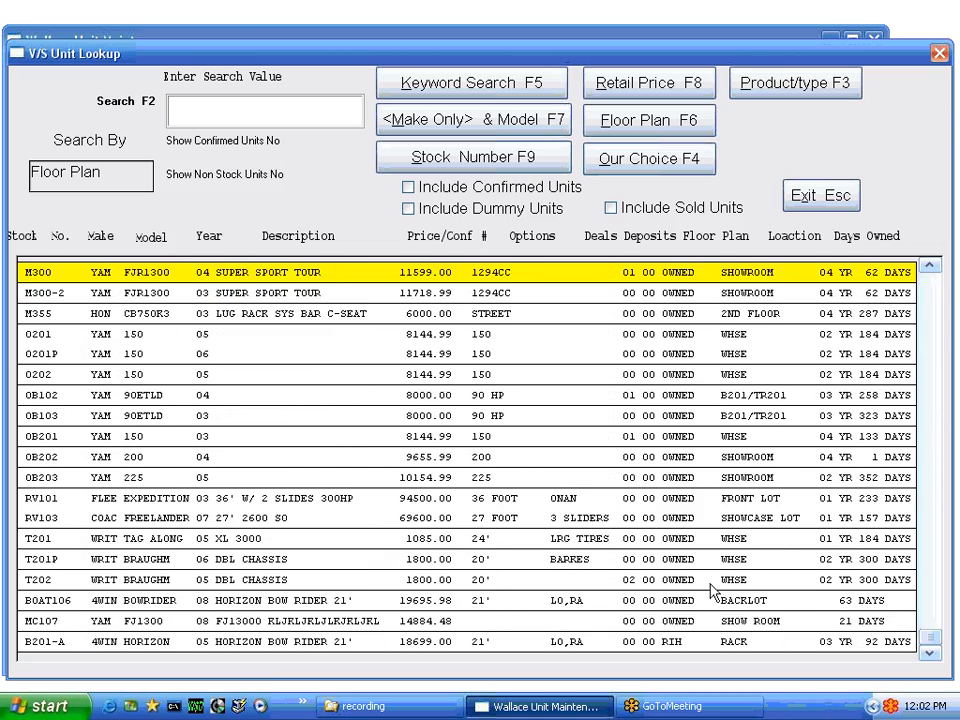
scroll(700, 378, up, 20)
scroll(697, 287, up, 6)
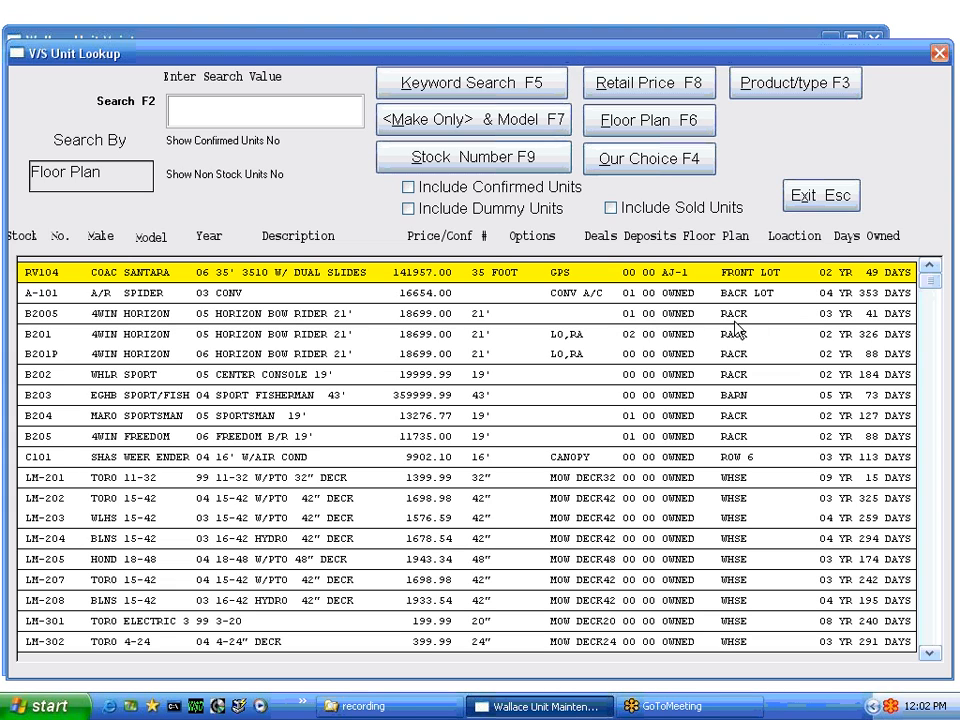
Filter the unit list to motorcycle (MC) units by product type
click(783, 90)
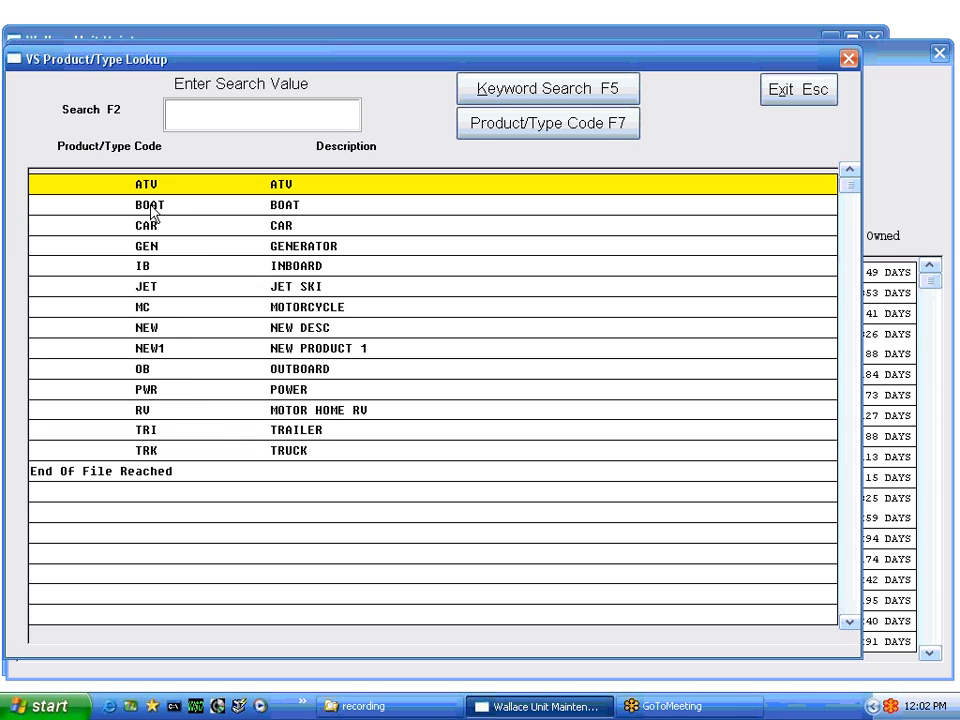
key(Escape)
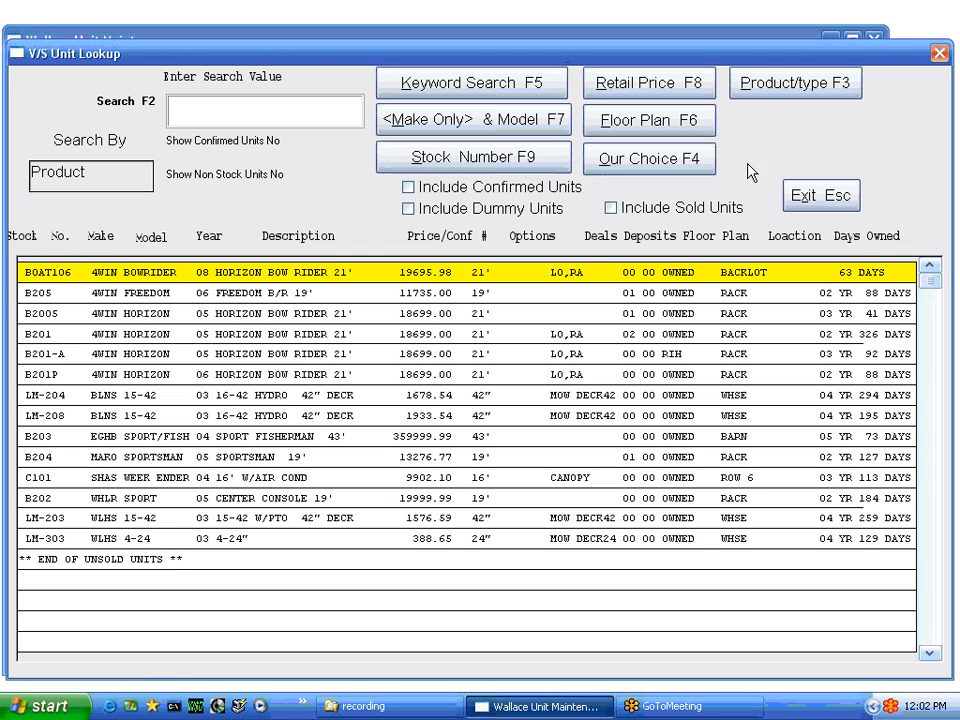
click(787, 86)
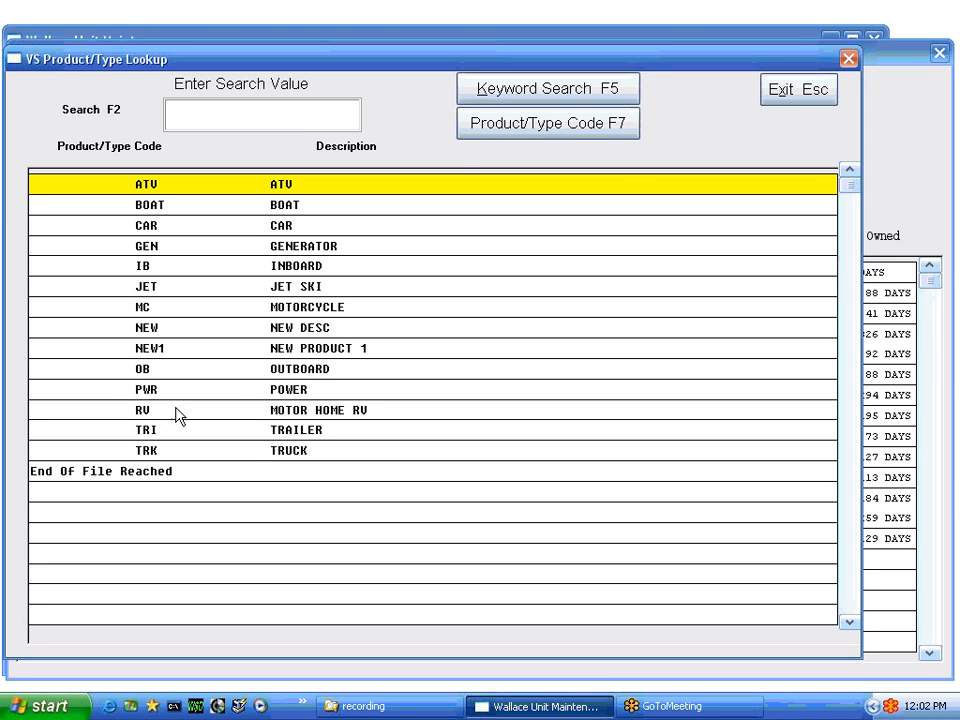
double_click(155, 312)
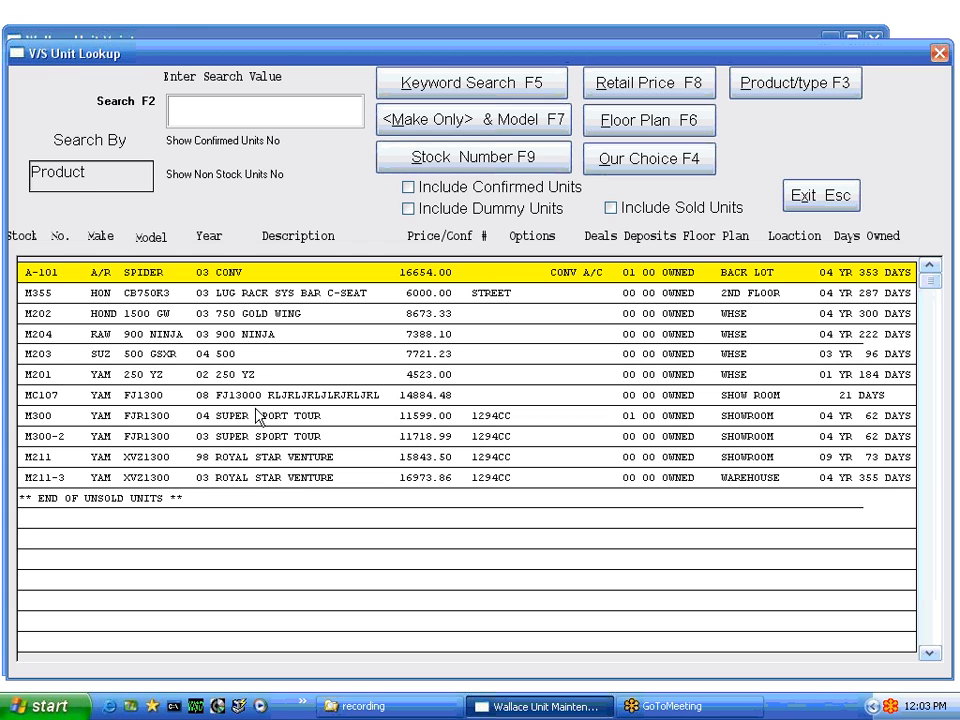
Switch the product type filter to BOAT and open BOAT106 in Unit Maintenance
click(758, 88)
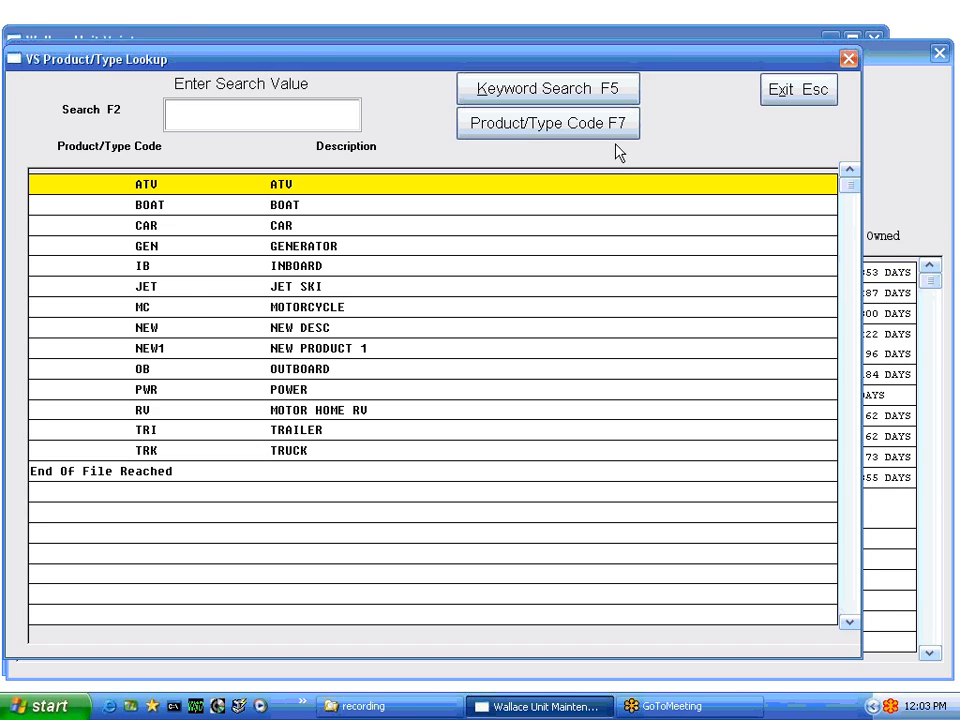
double_click(157, 210)
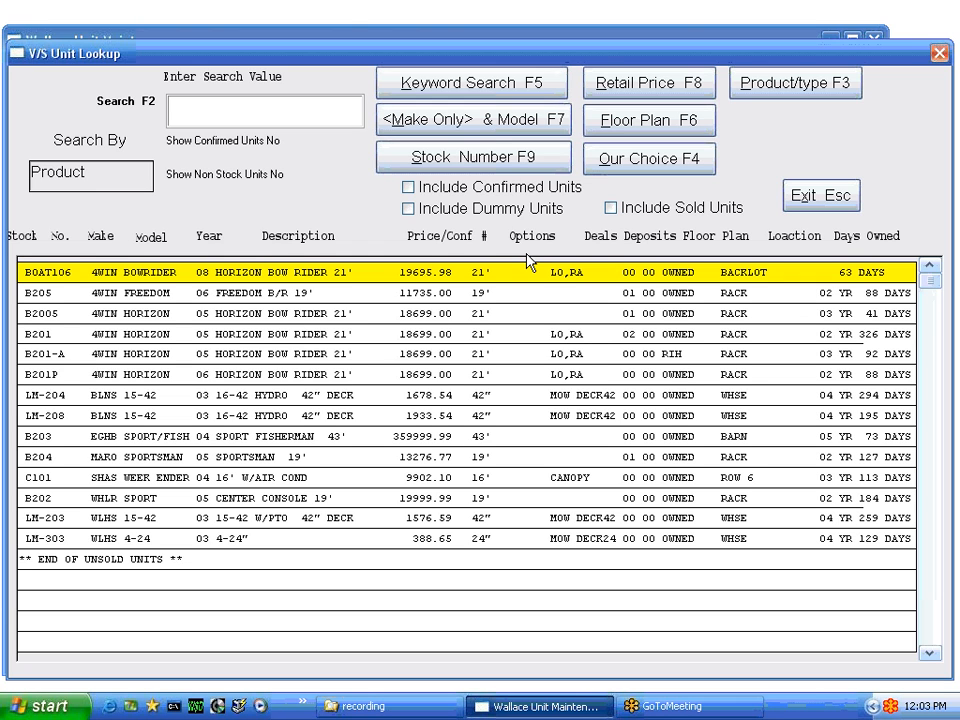
key(Return)
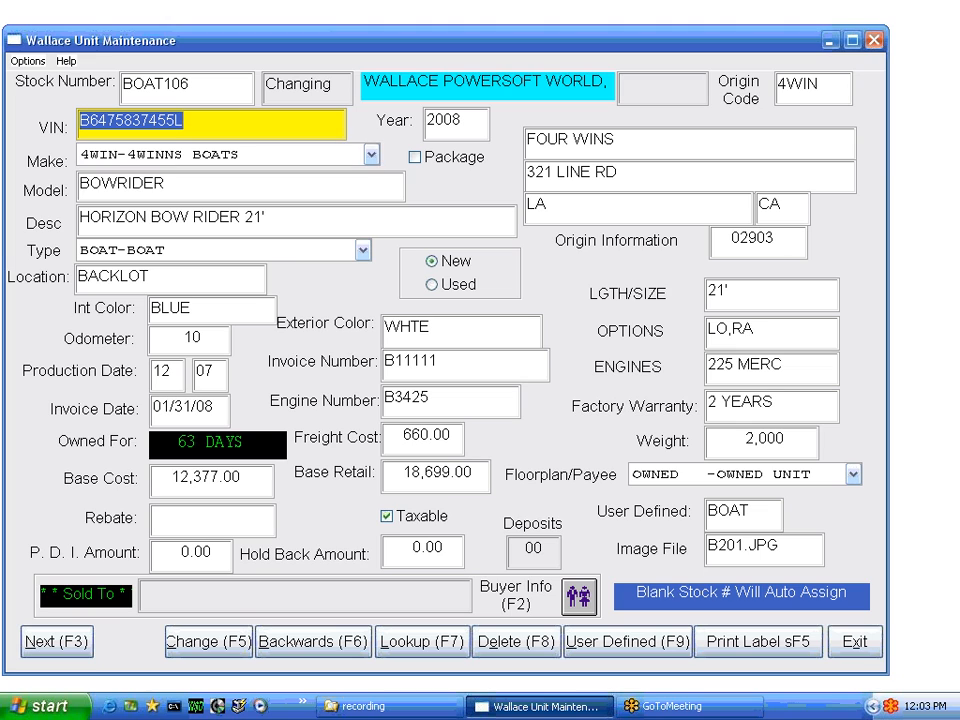
Delete stock number BOAT106 so the form switches to Adding New with the Four Winns details
click(199, 86)
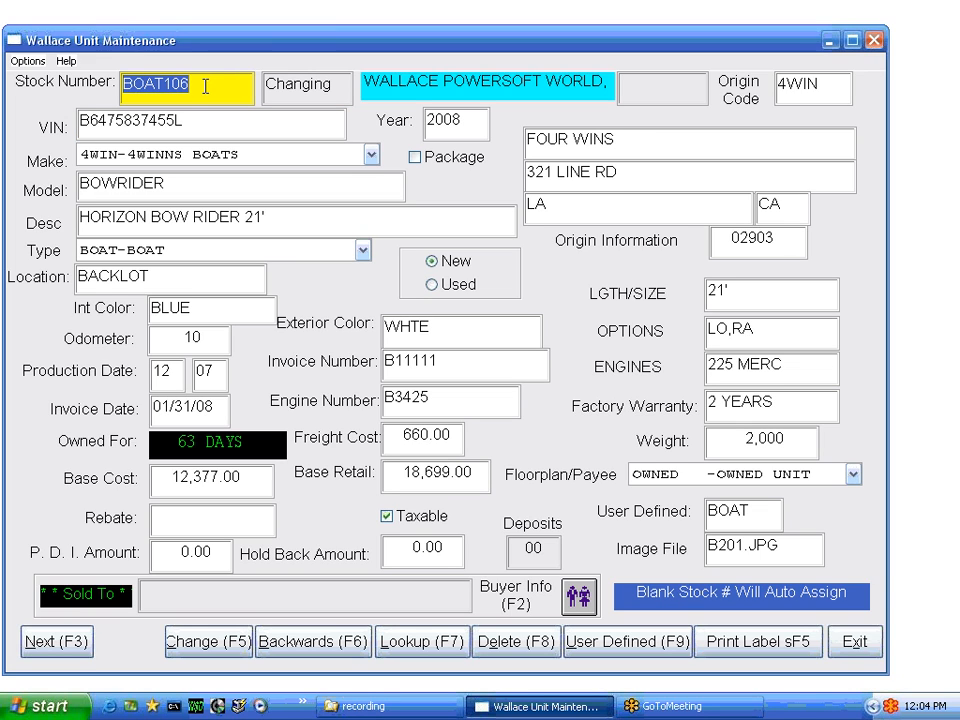
key(Delete)
key(Return)
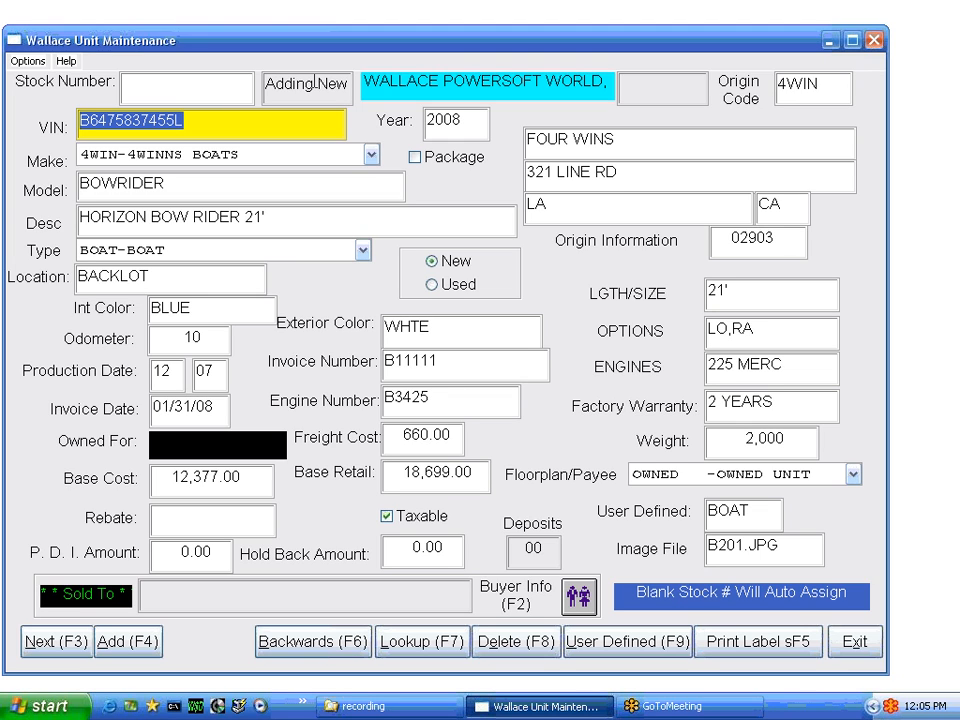
click(157, 120)
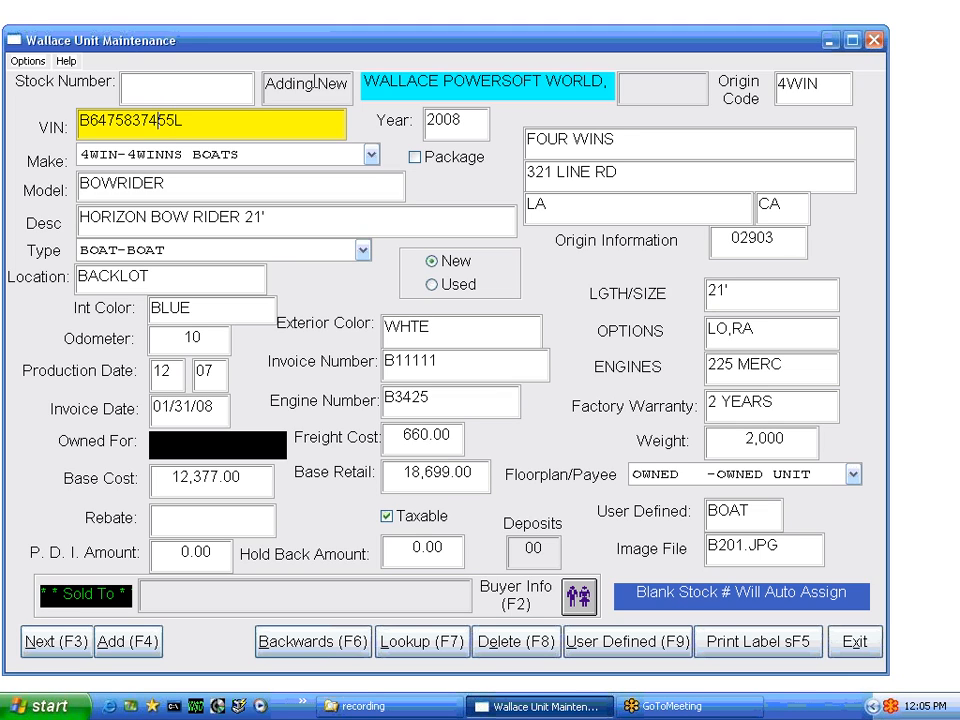
key(Delete)
key(Delete)
key(Delete)
text(666)
key(Tab)
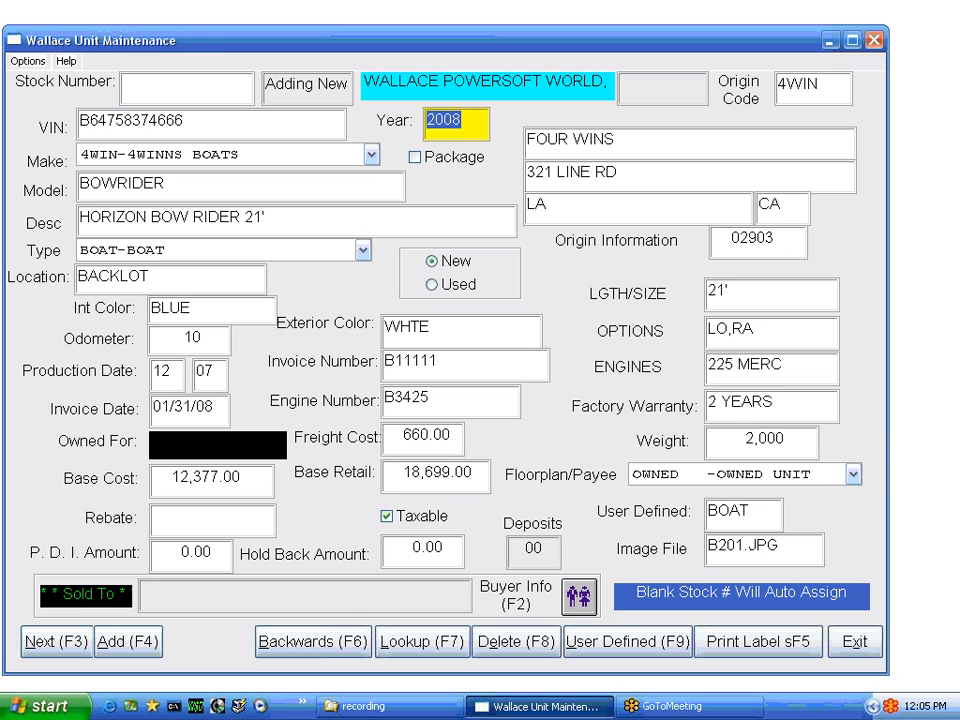
Keep year 2008 and set the make back to 4WIN-4WINNS BOATS
key(Tab)
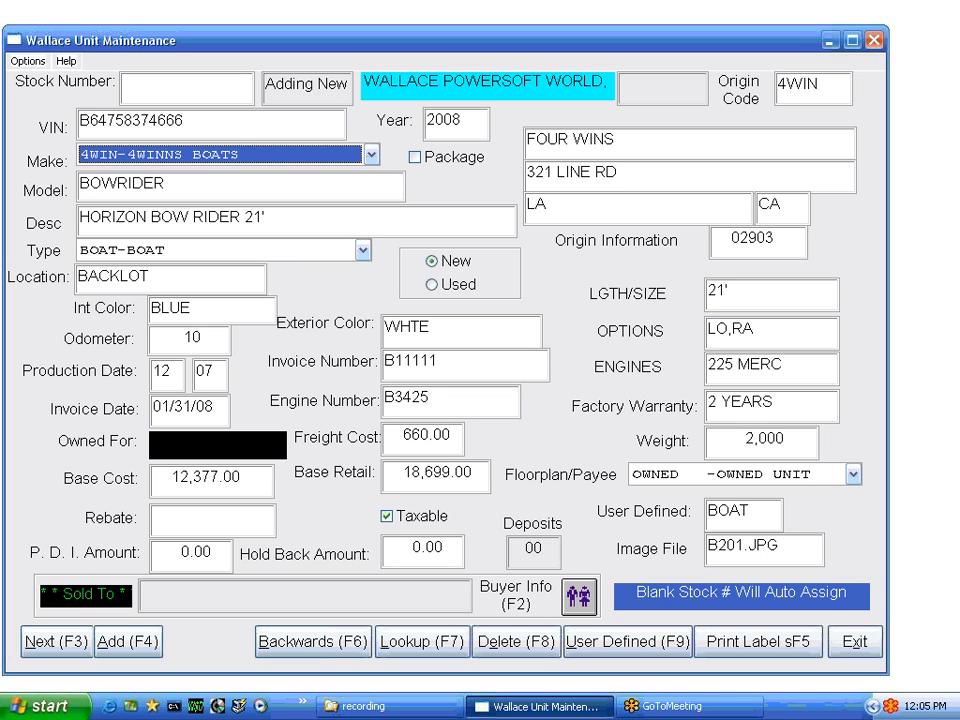
key(y)
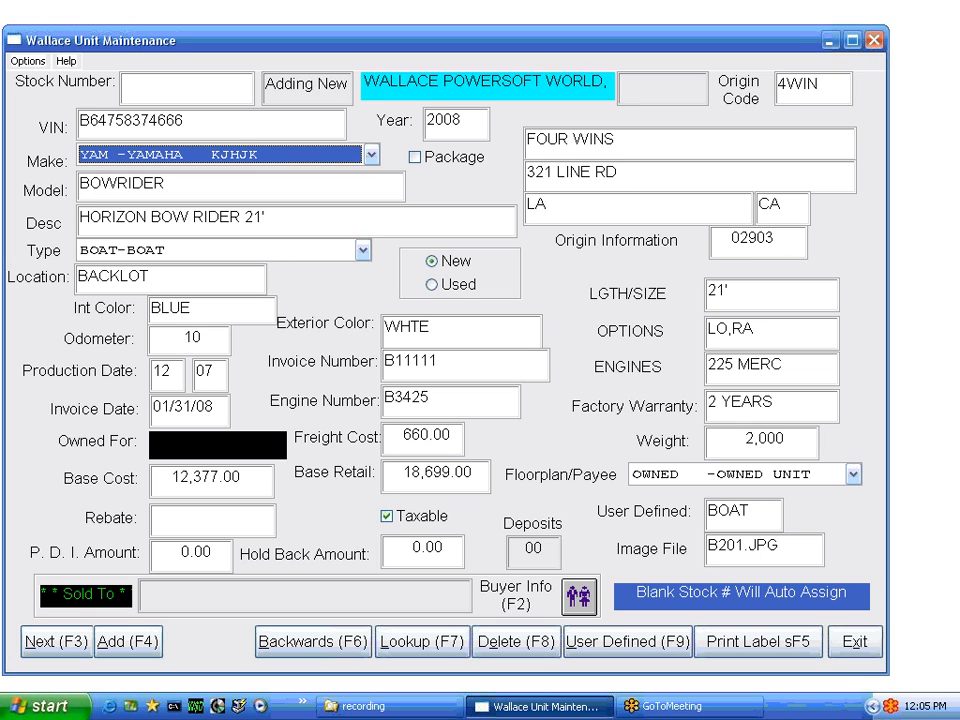
key(h)
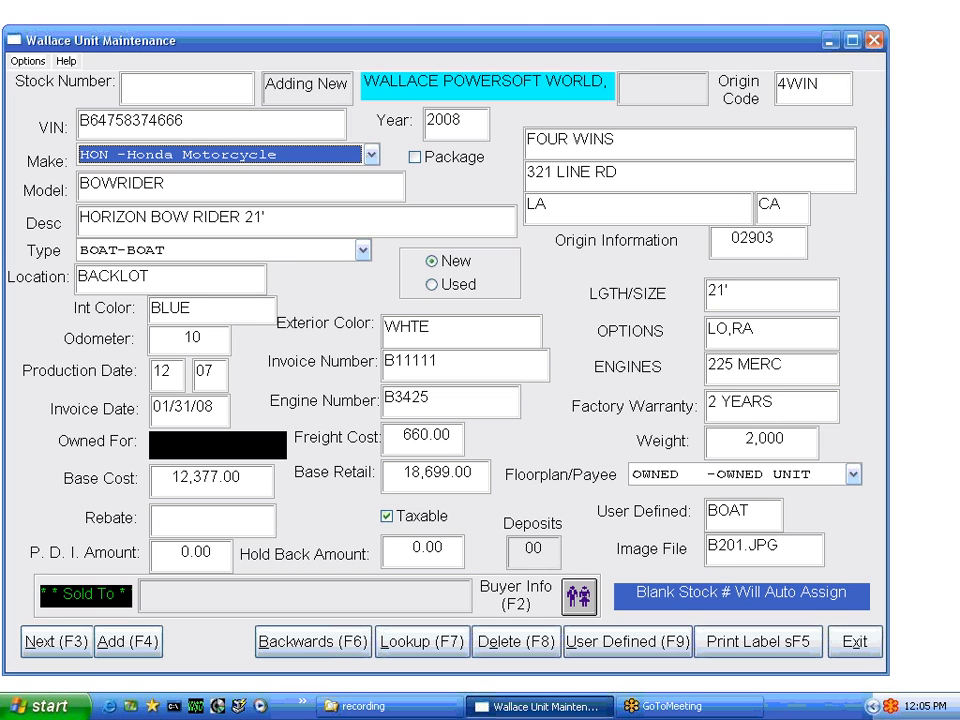
click(371, 157)
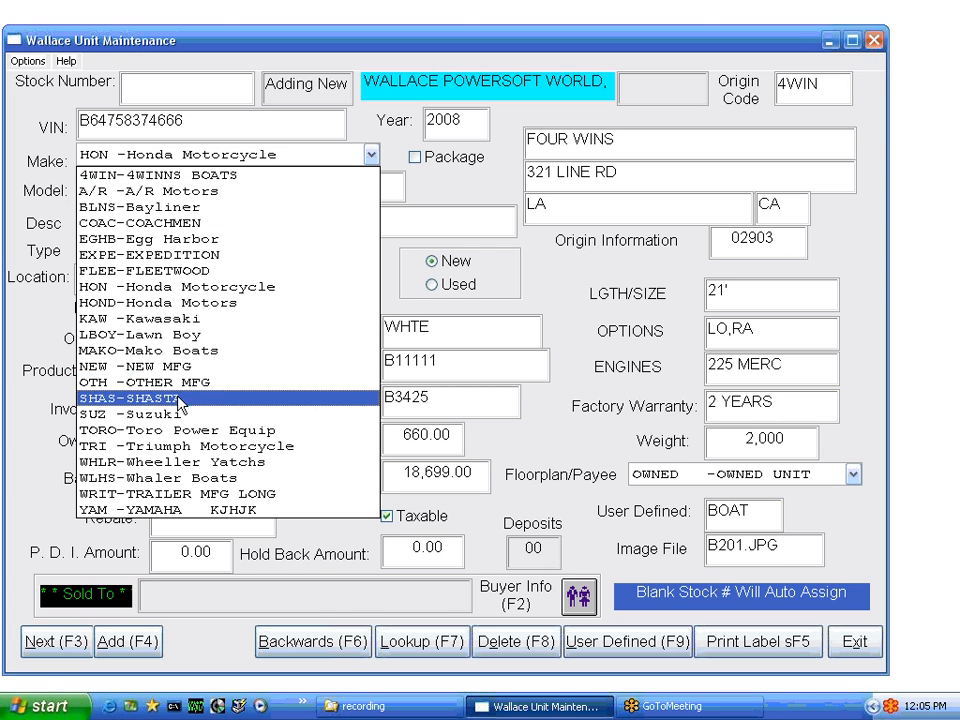
click(150, 175)
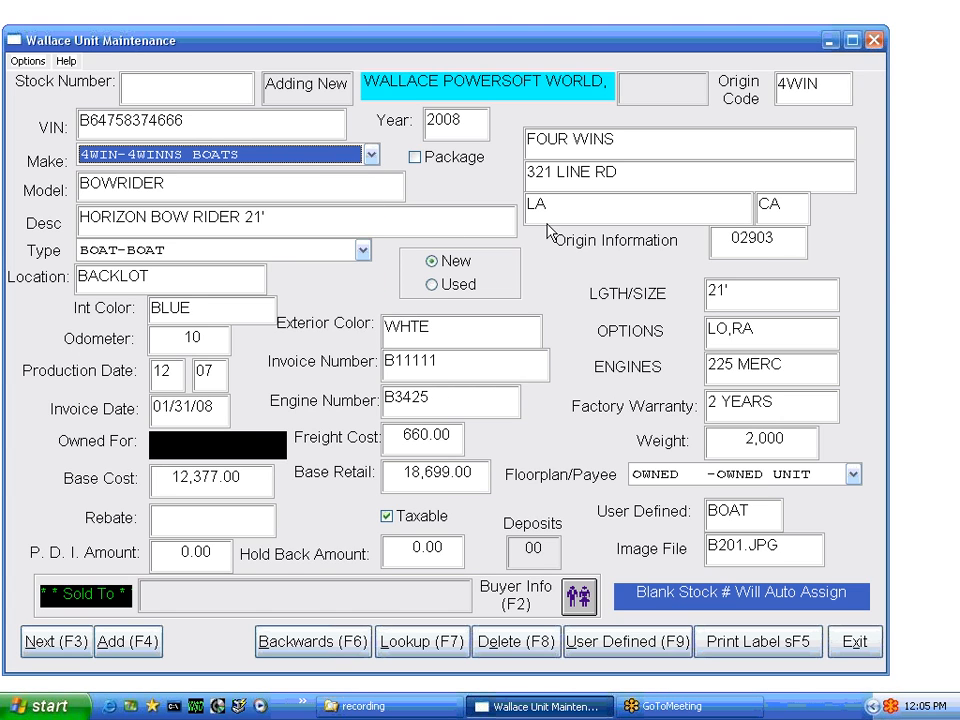
key(Tab)
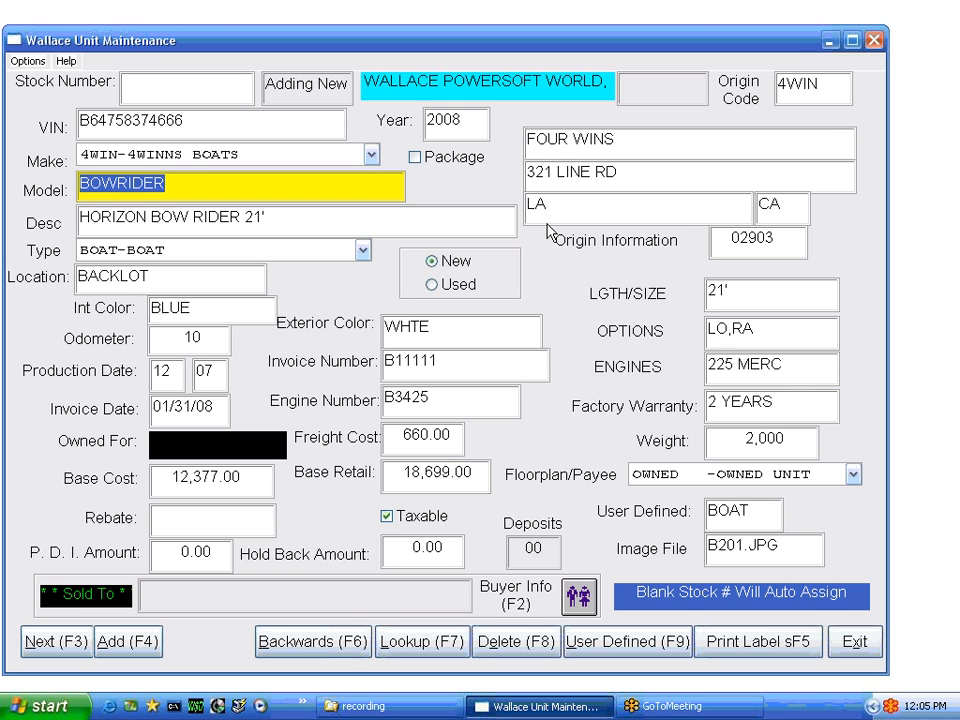
Keep model BOWRIDER, the existing description, and type BOAT-BOAT
key(Tab)
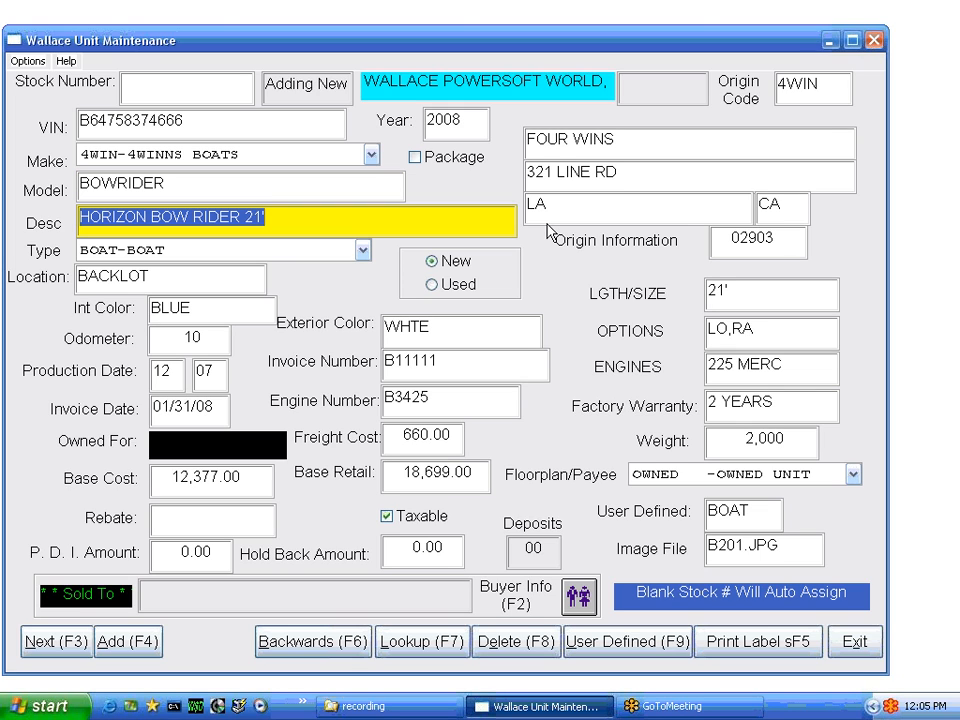
key(Tab)
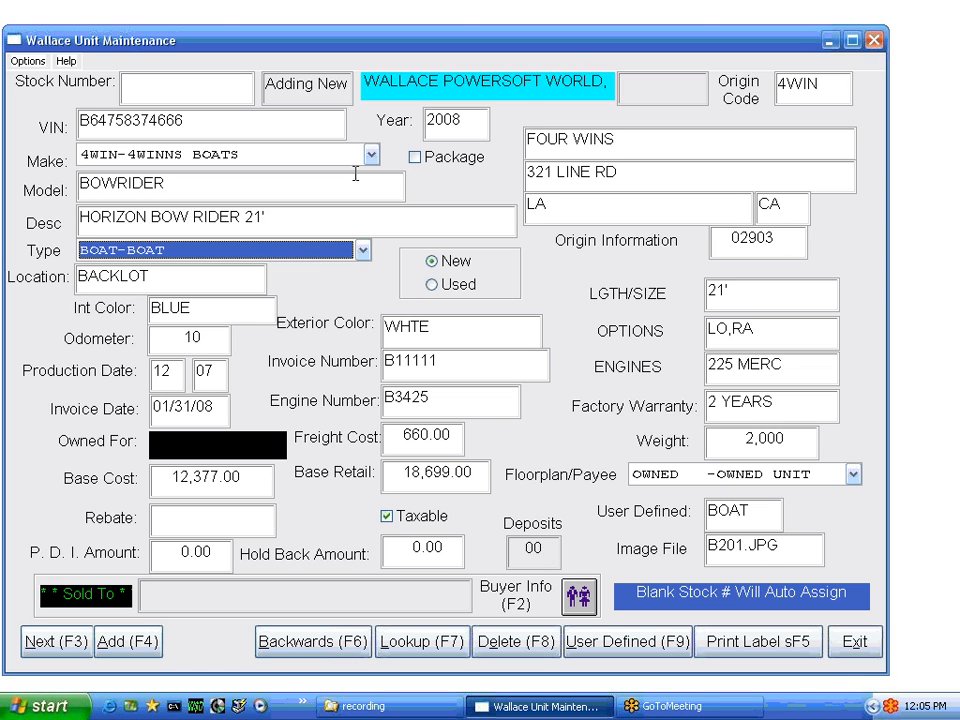
click(363, 251)
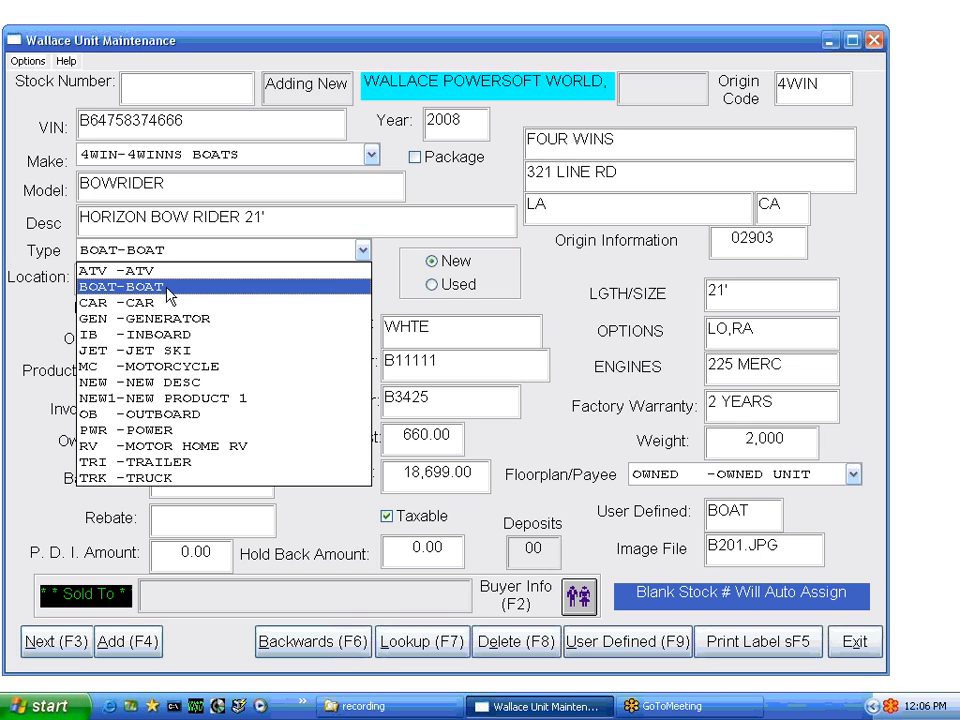
click(160, 288)
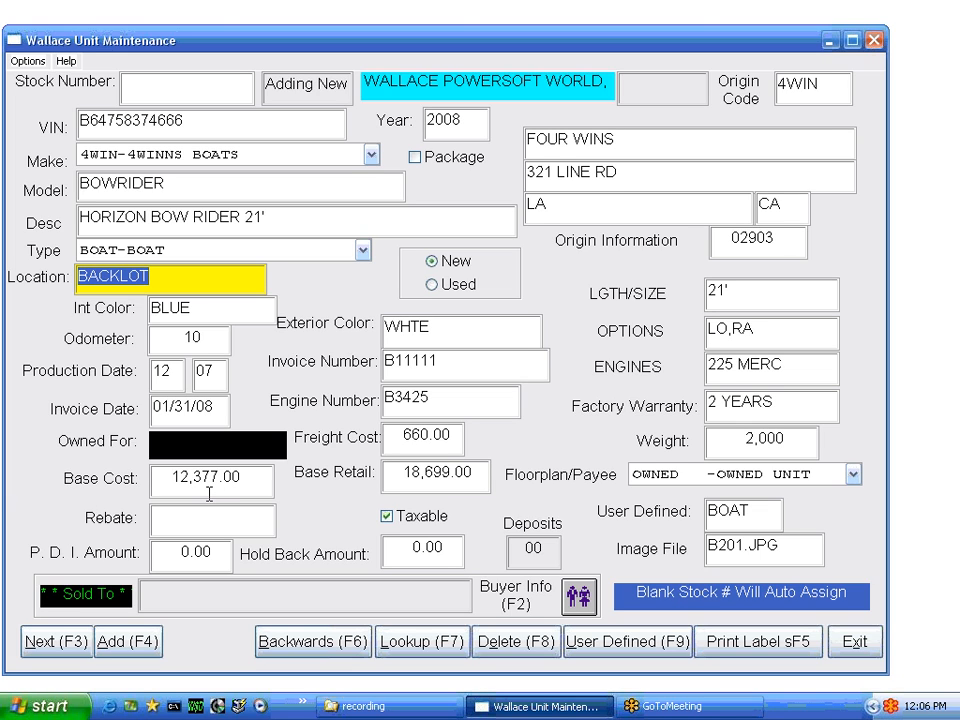
Keep location BACKLOT and set the invoice date to 00/00/00
key(Tab)
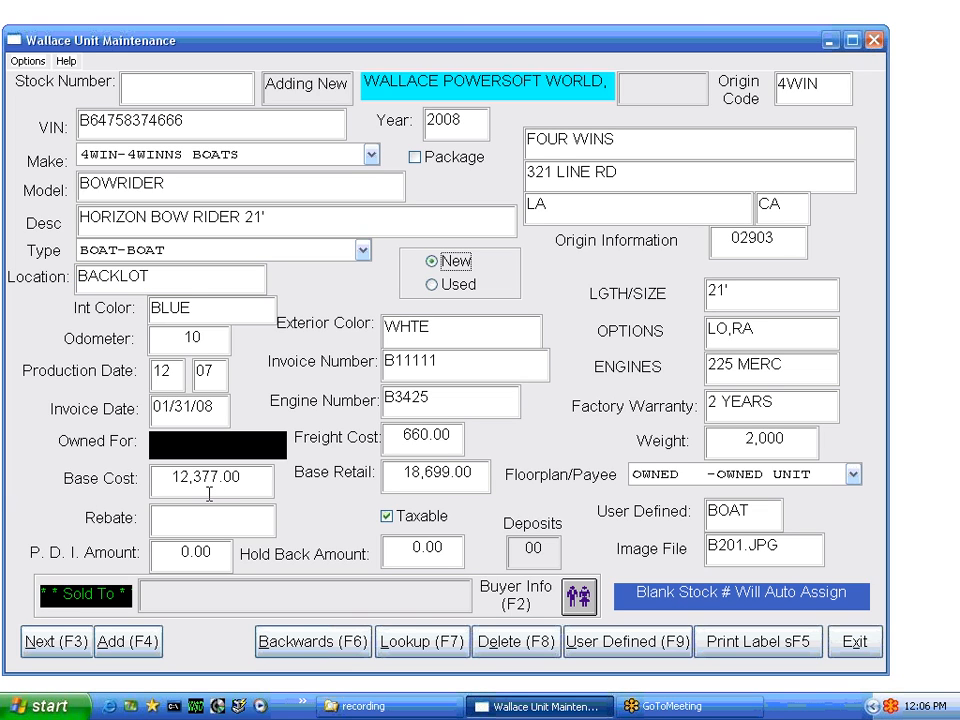
key(Tab)
key(Tab)
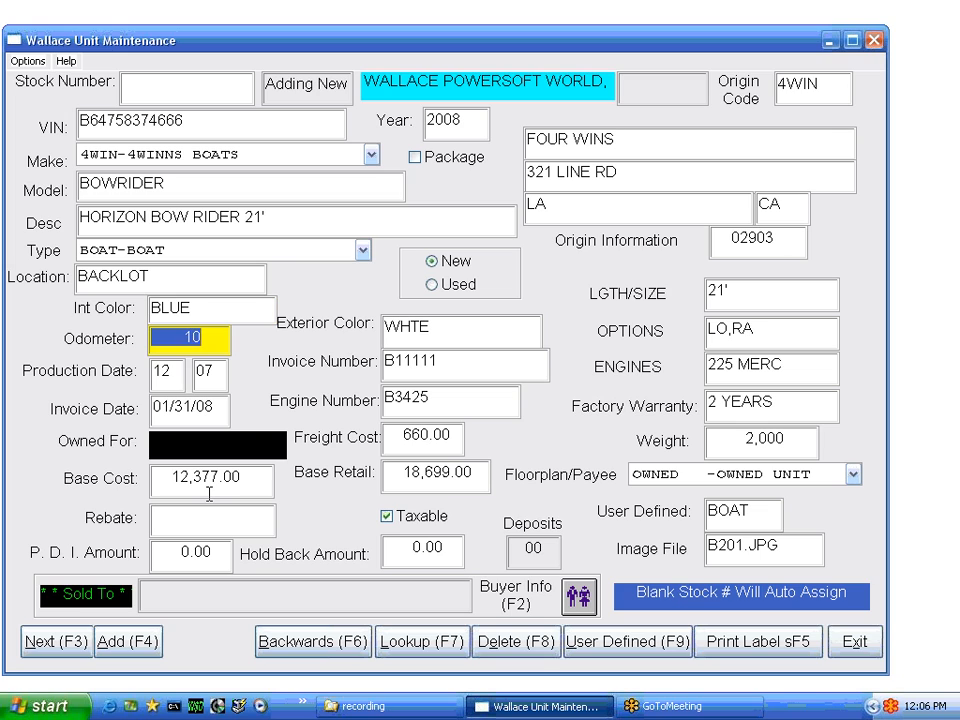
key(Tab)
key(Tab)
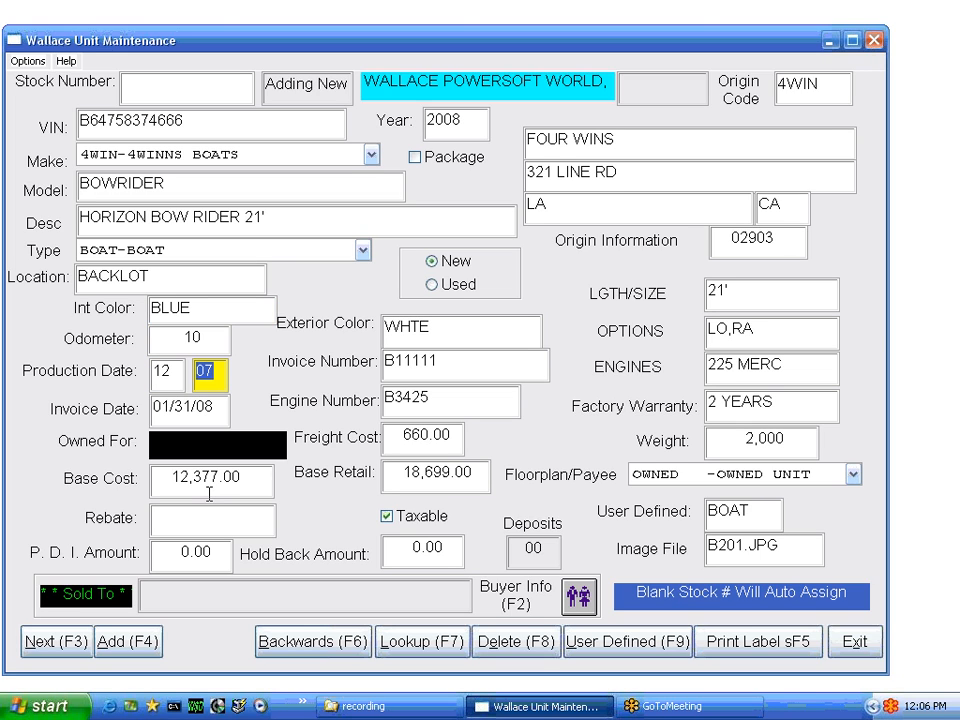
key(Tab)
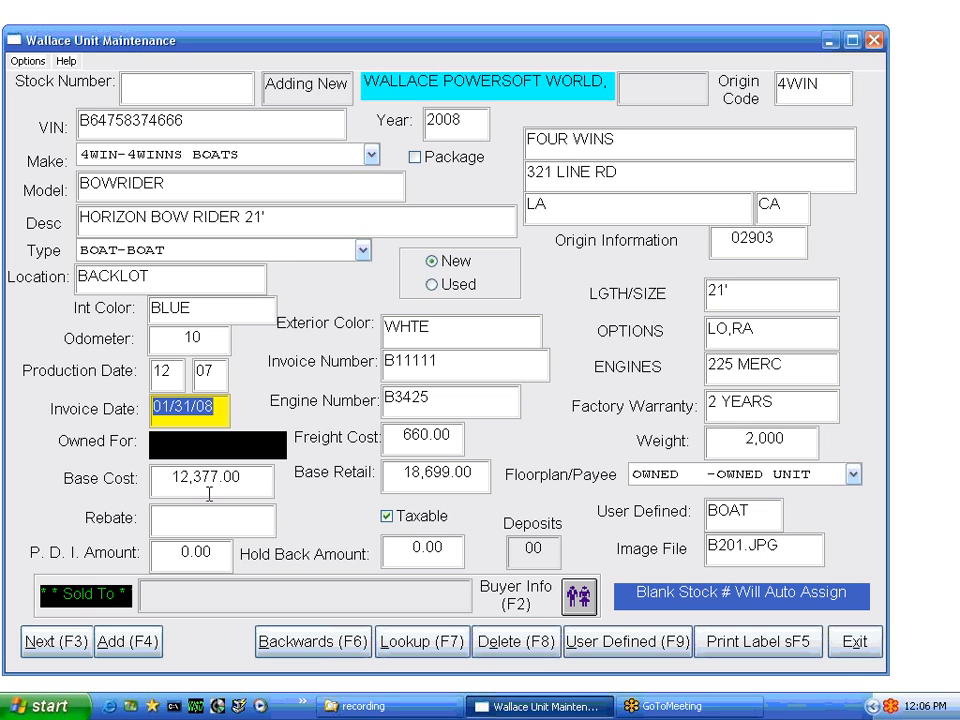
text(000000)
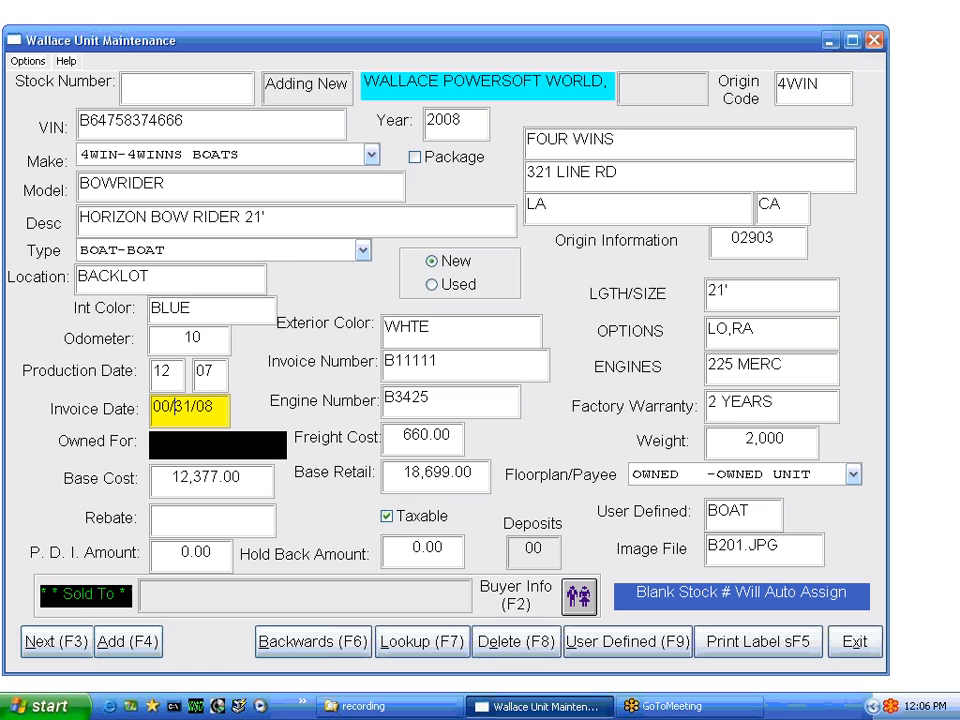
key(Tab)
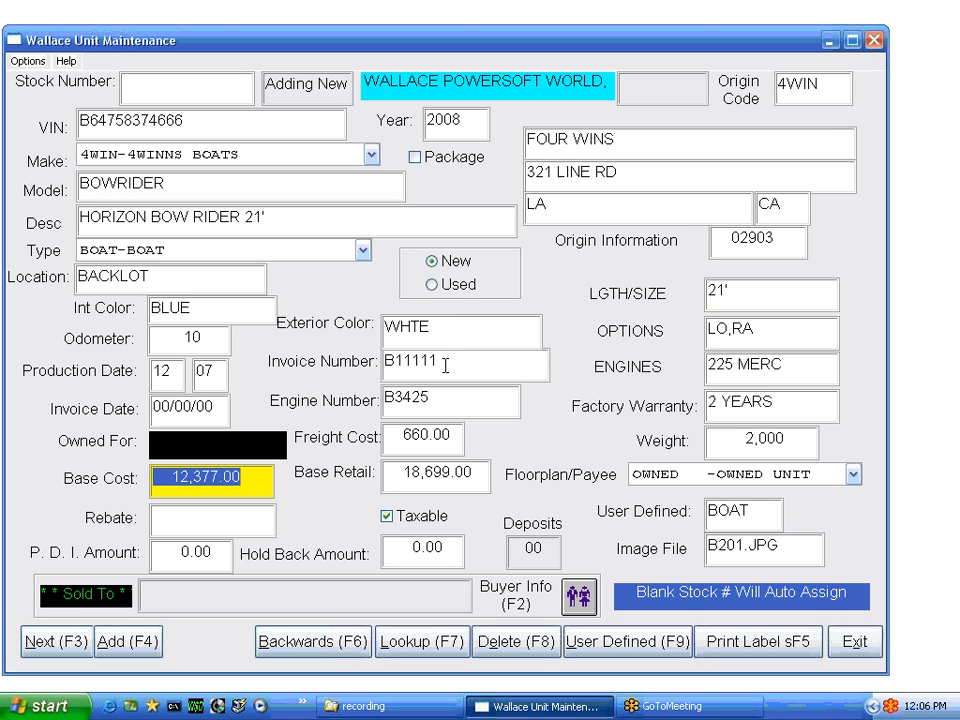
Change the invoice number to JJJJK and check the carried-over unit details through Weight
click(405, 369)
text(JJJJK)
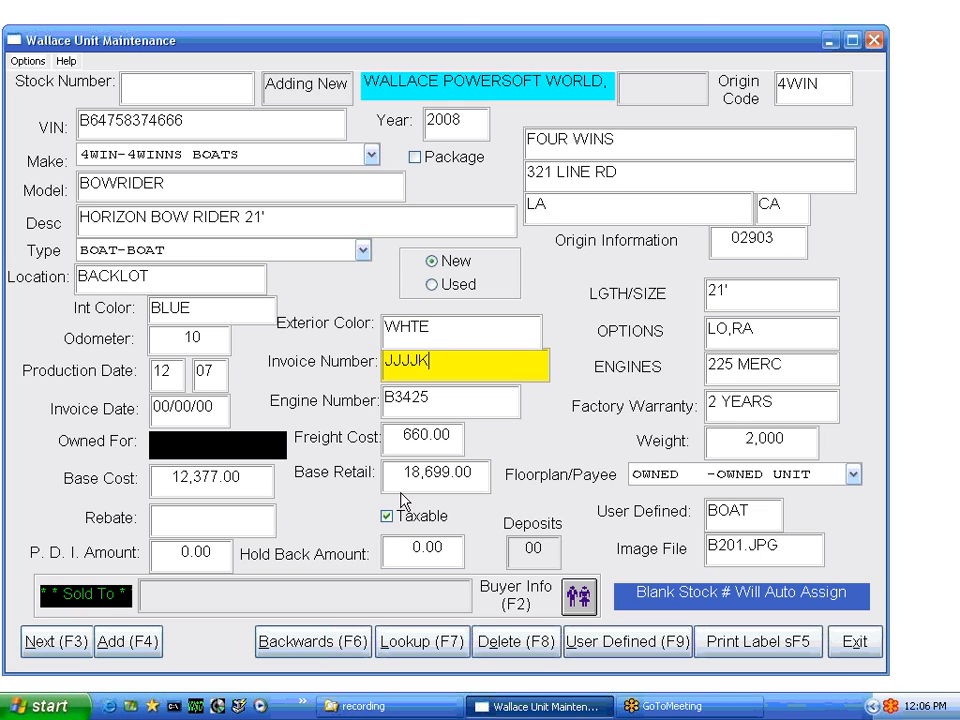
key(Tab)
key(Tab)
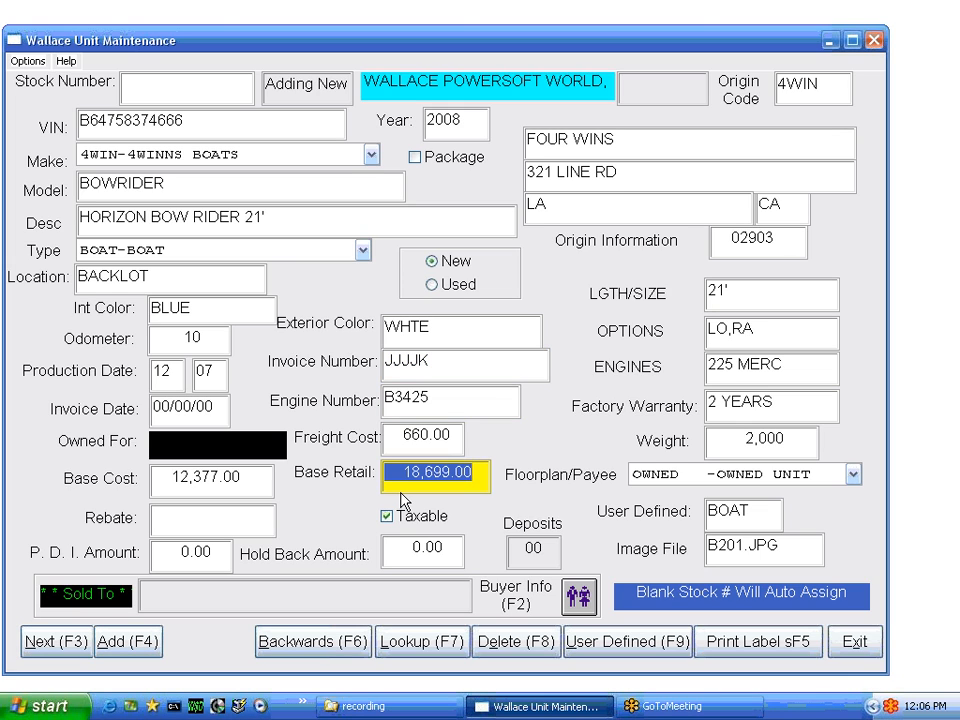
key(Tab)
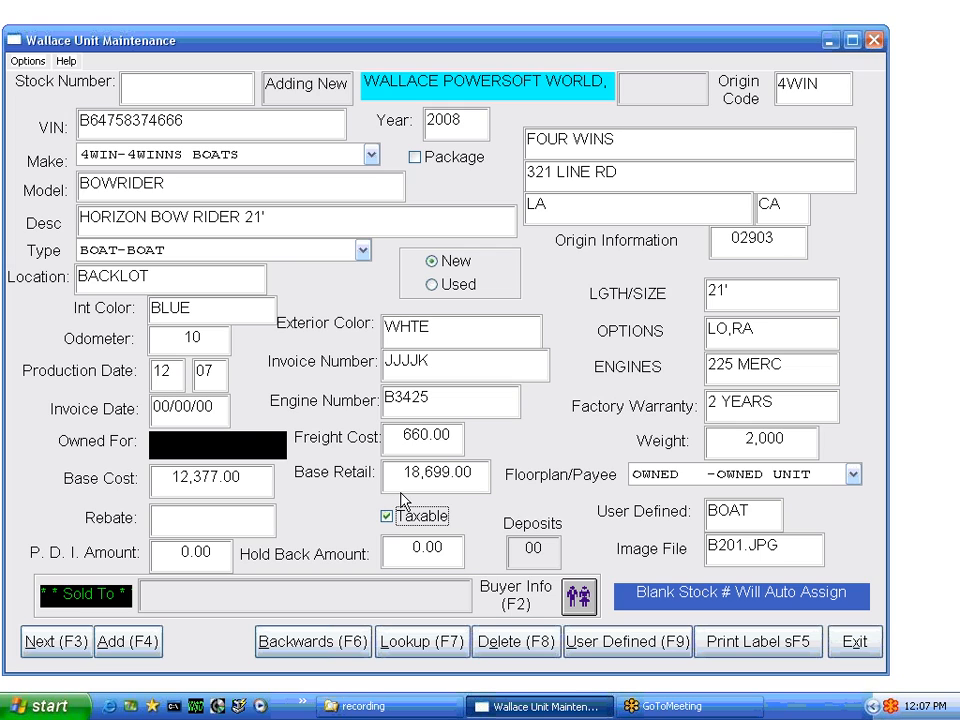
key(Tab)
key(Tab)
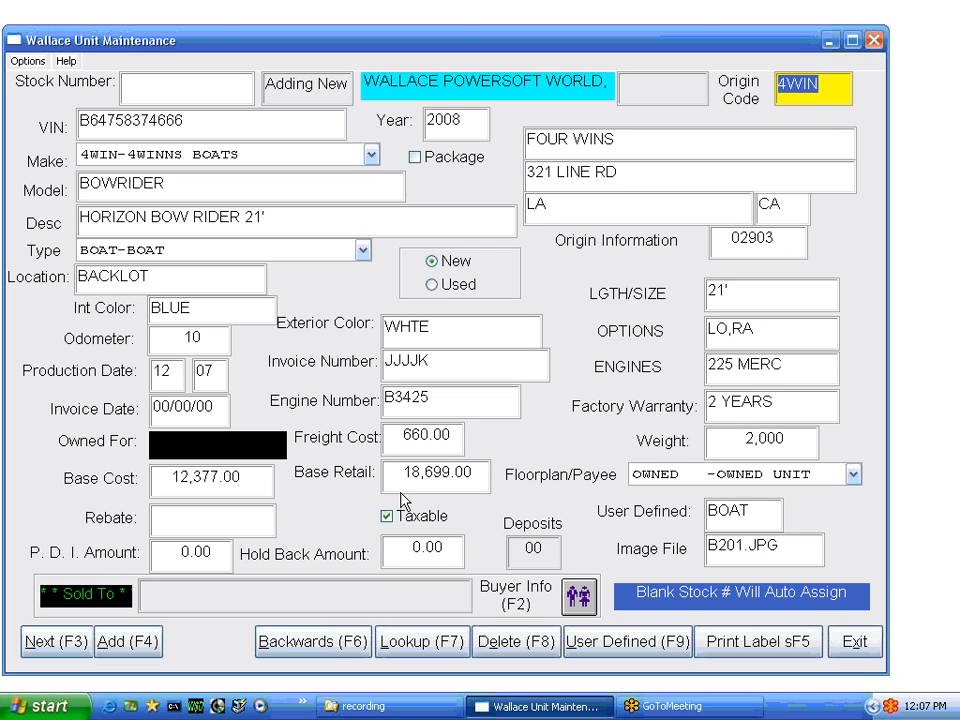
key(Tab)
key(Tab)
key(Tab)
key(Tab)
key(Tab)
key(Tab)
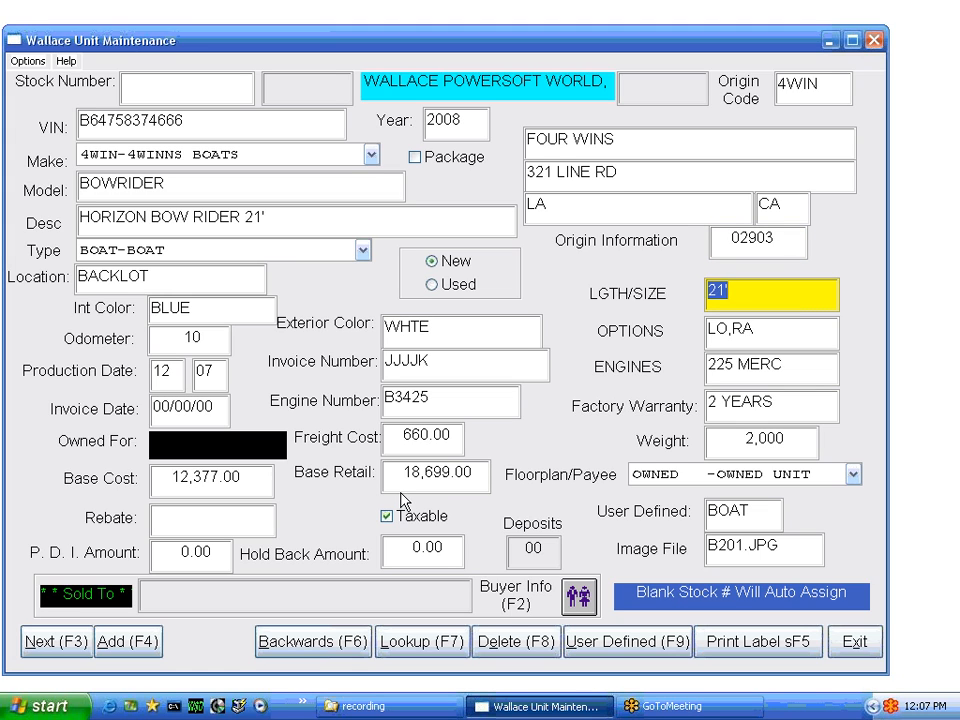
key(Tab)
key(Tab)
key(Tab)
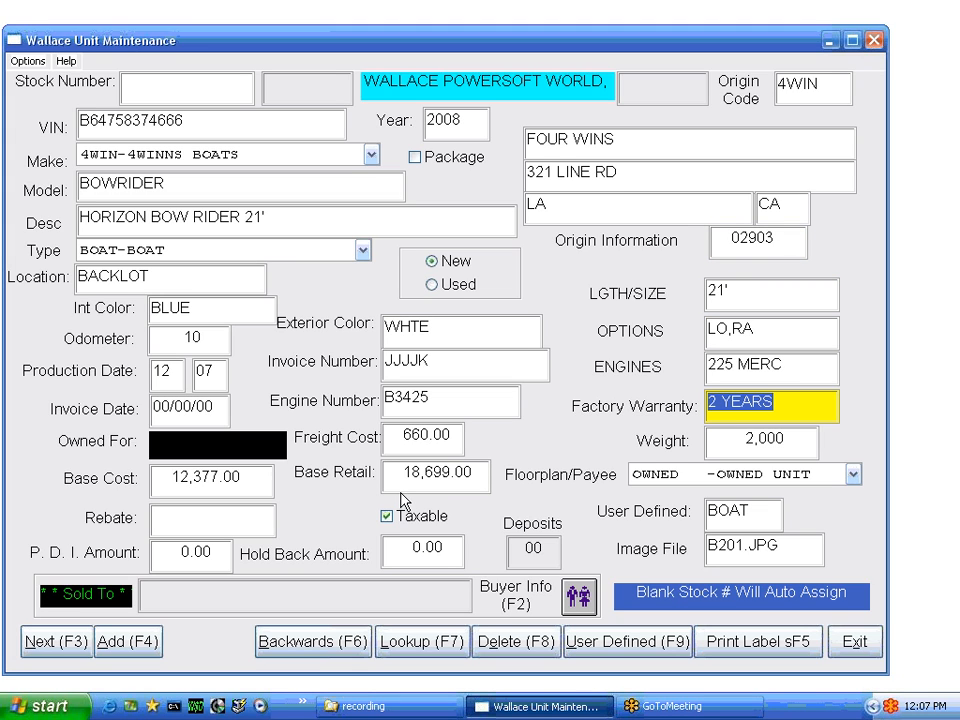
key(Tab)
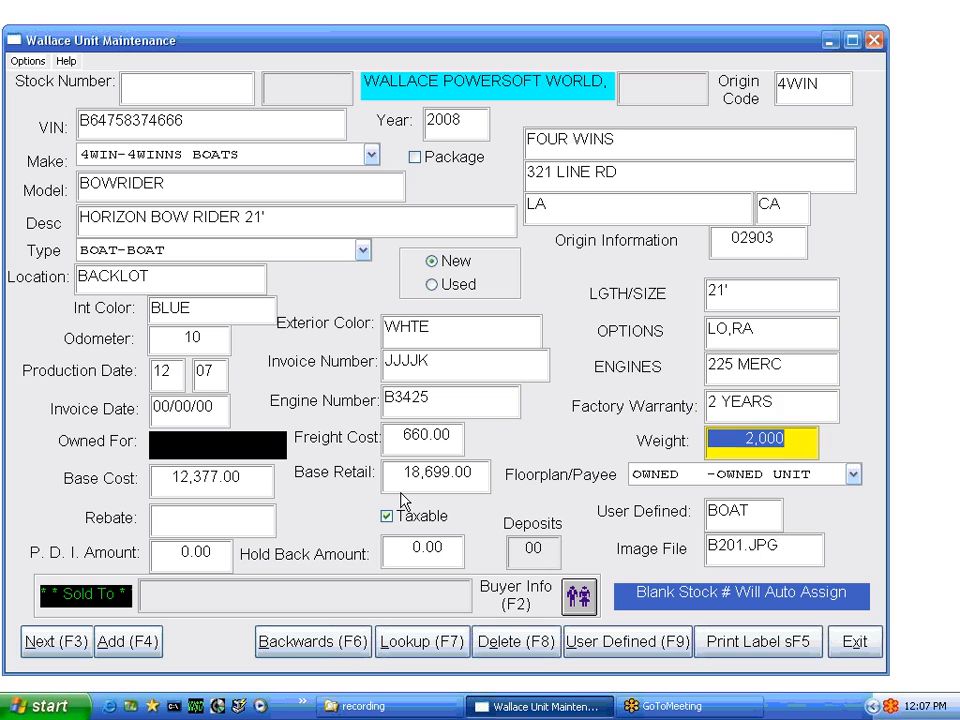
key(Tab)
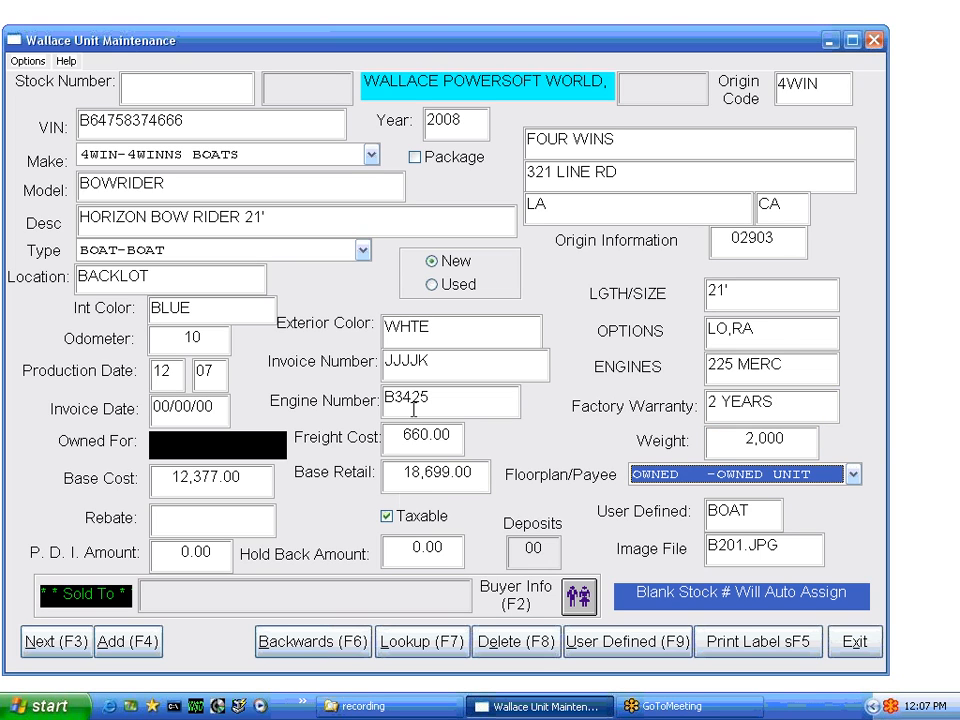
Keep OWNED as floorplan payee and try adding the unit, which raises an invalid invoice date error
click(853, 474)
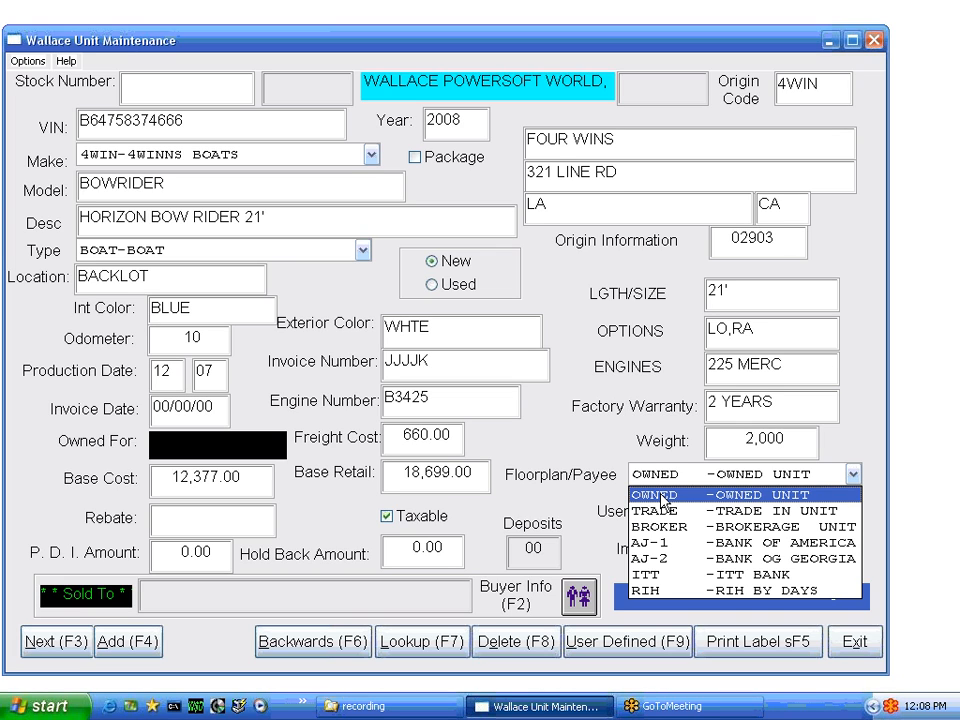
click(660, 497)
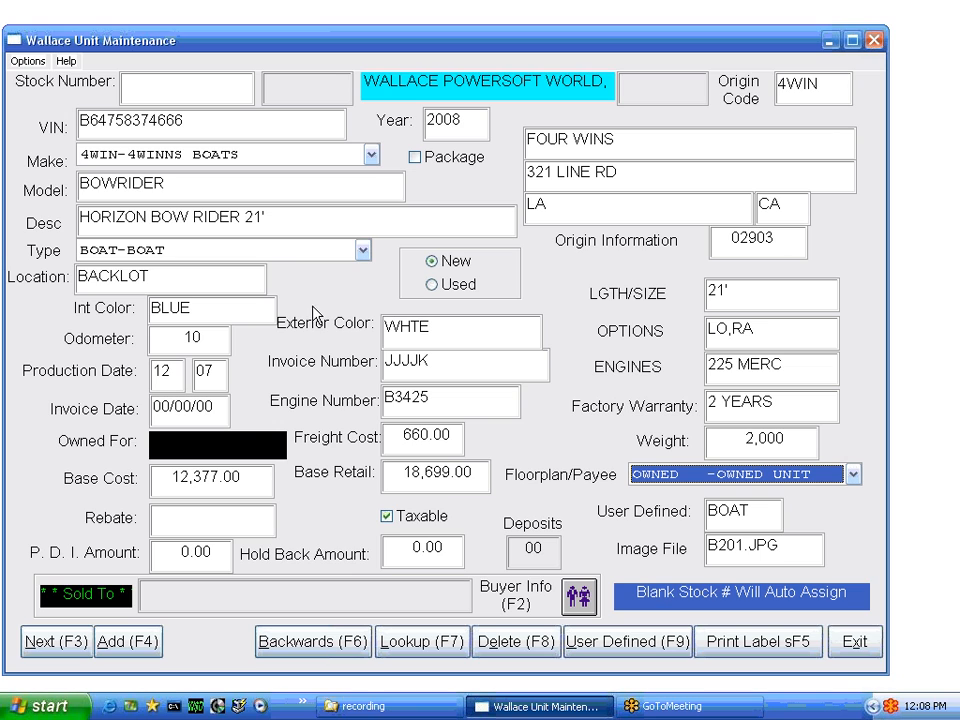
click(133, 642)
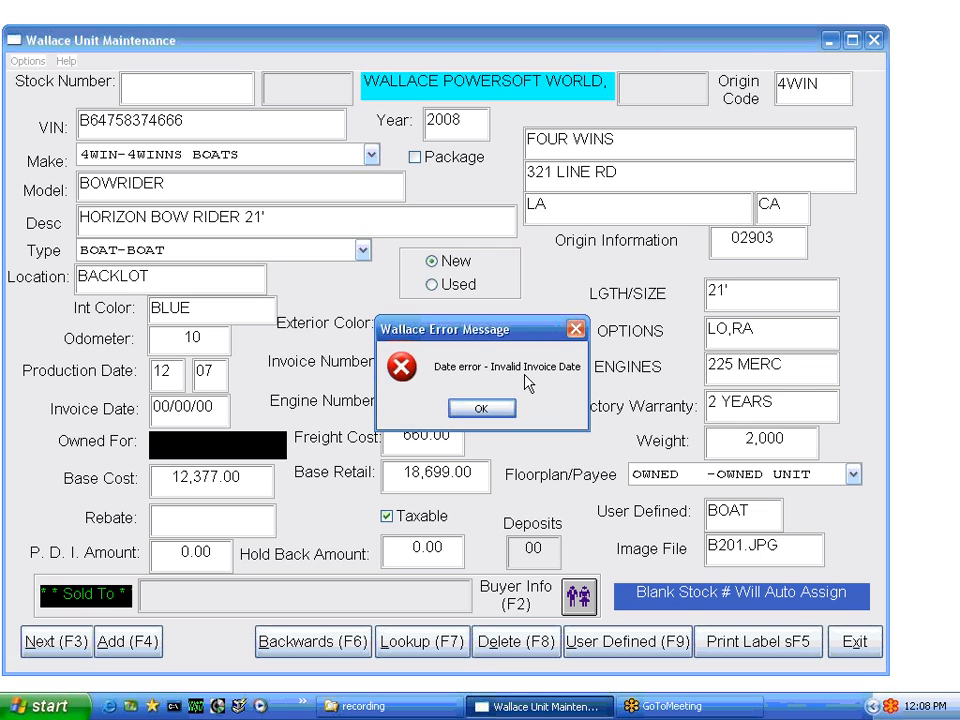
Dismiss the date error, enter invoice date 03/31/08, and resubmit the boat unit
click(480, 410)
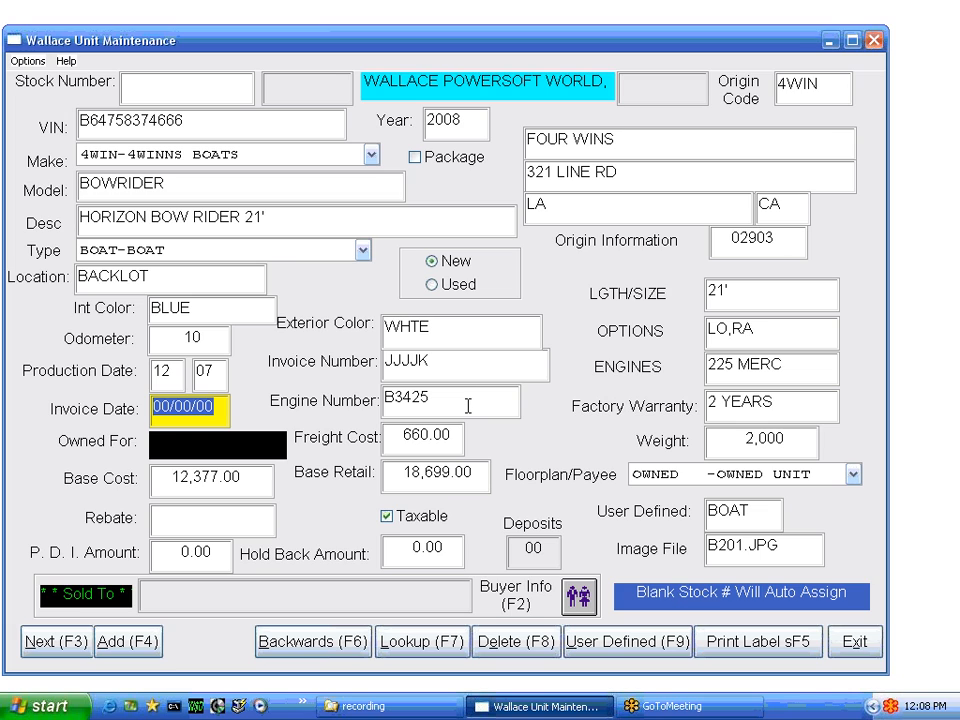
text(03/)
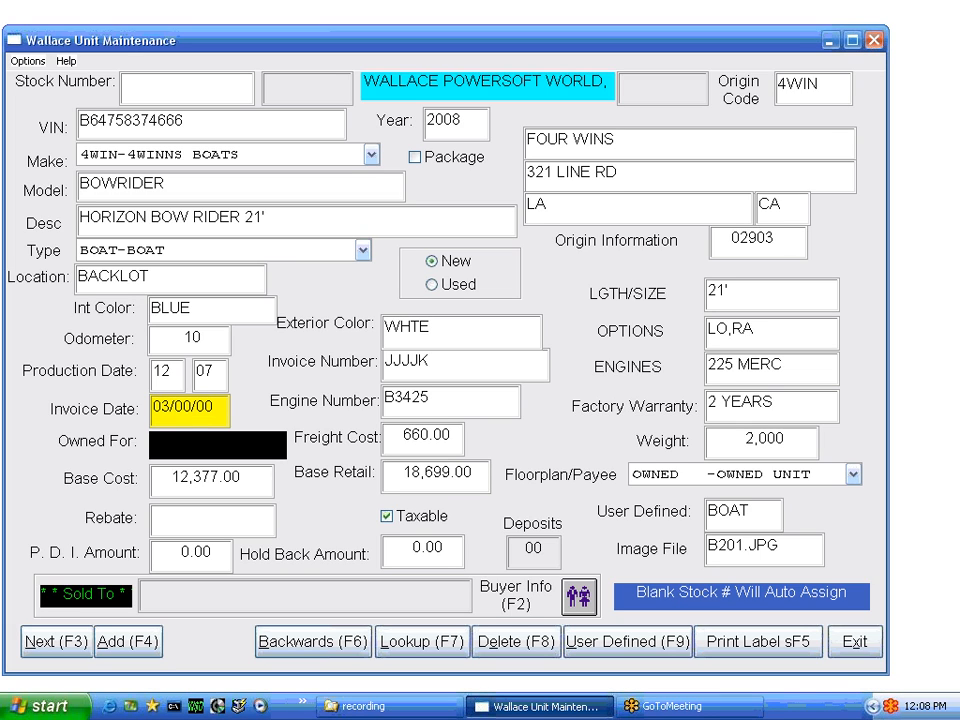
text(31/)
text(08)
key(Tab)
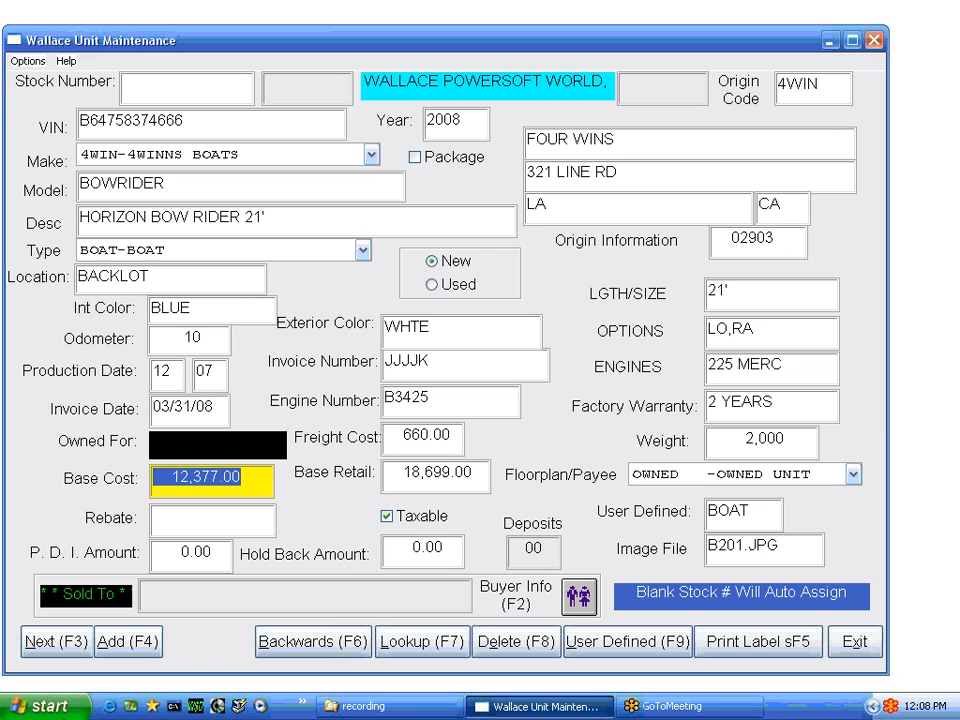
click(141, 647)
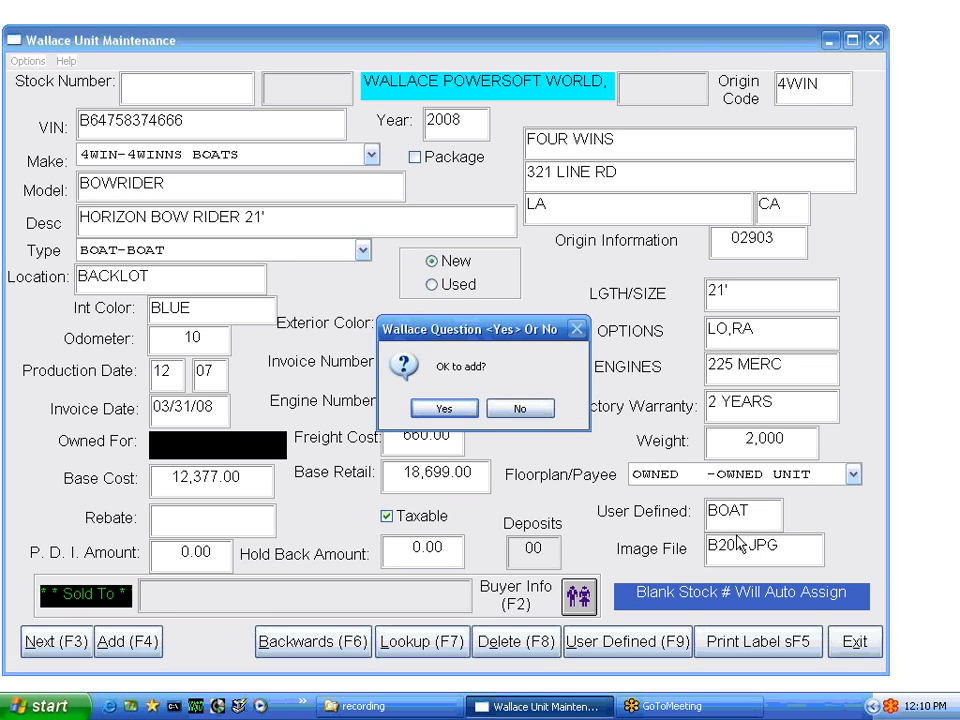
Confirm adding the boat and accept the auto-generated stock number BOAT108
click(442, 410)
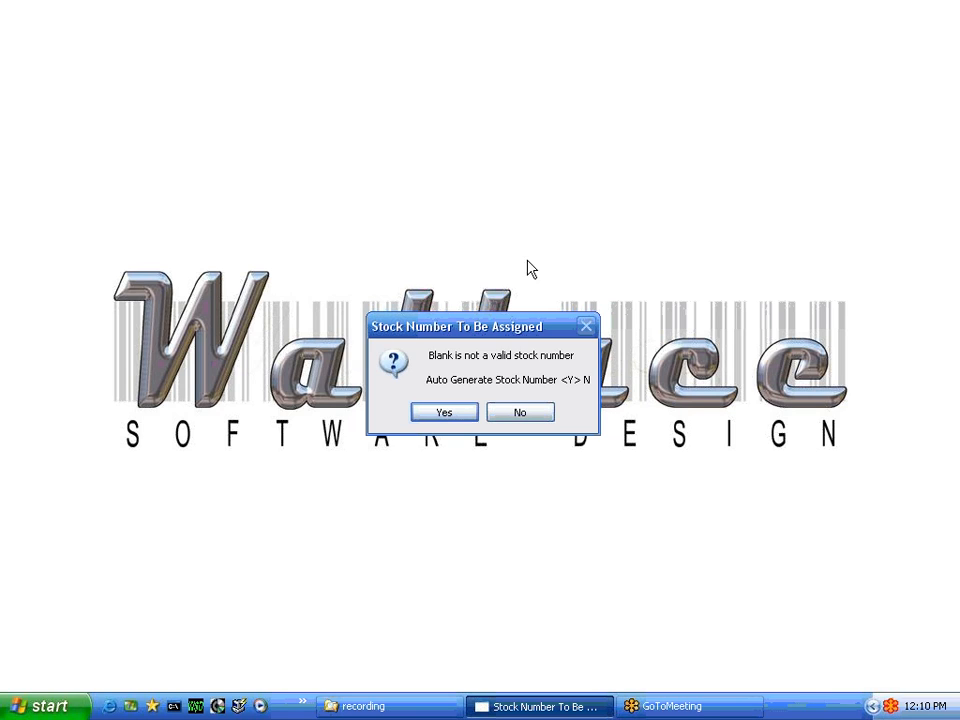
click(443, 413)
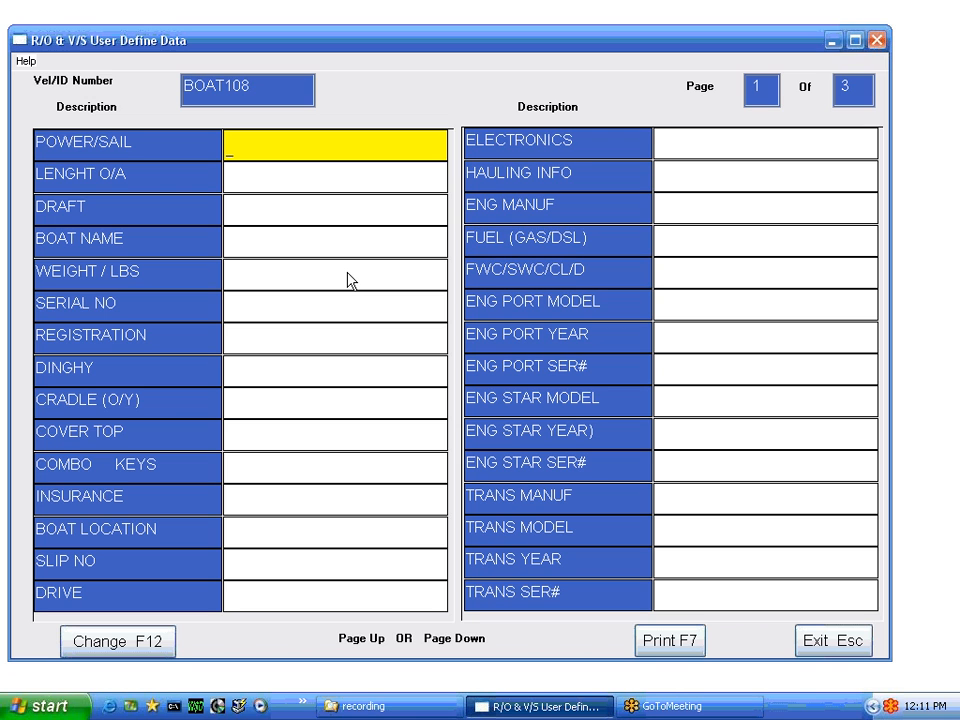
Exit the R/O & V/S User Define Data form to reach BOAT108's Display Accessory Screen
click(815, 643)
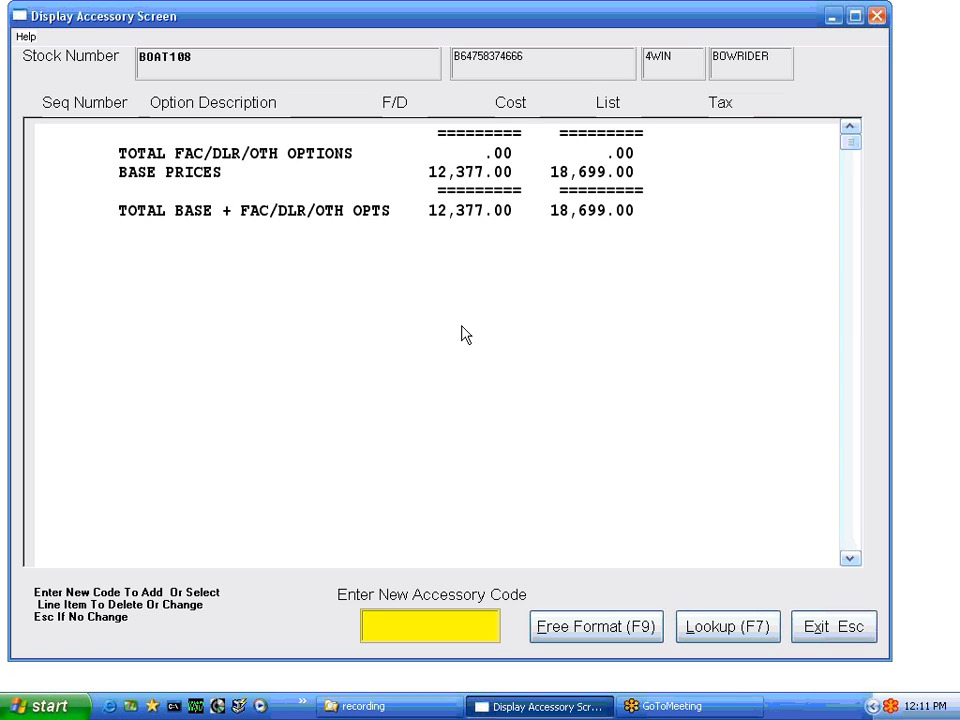
Start a Free Format accessory line from BOAT108's Display Accessory Screen
click(585, 632)
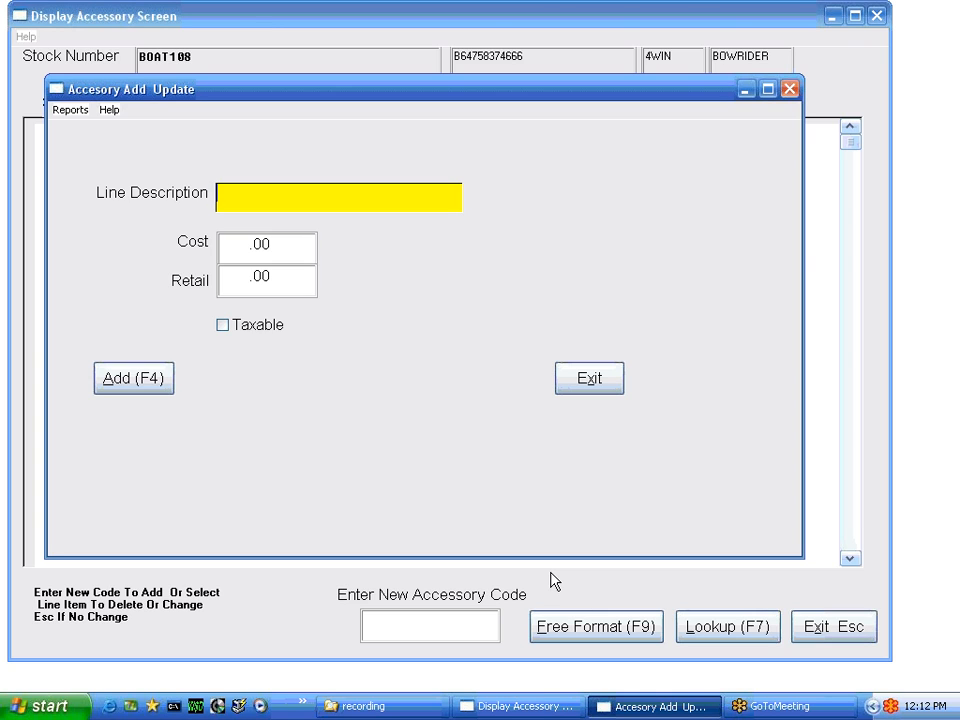
Add a taxable OPTION 1 accessory with 100.00 cost and 2,000.00 retail
text(OPTION 1)
key(Tab)
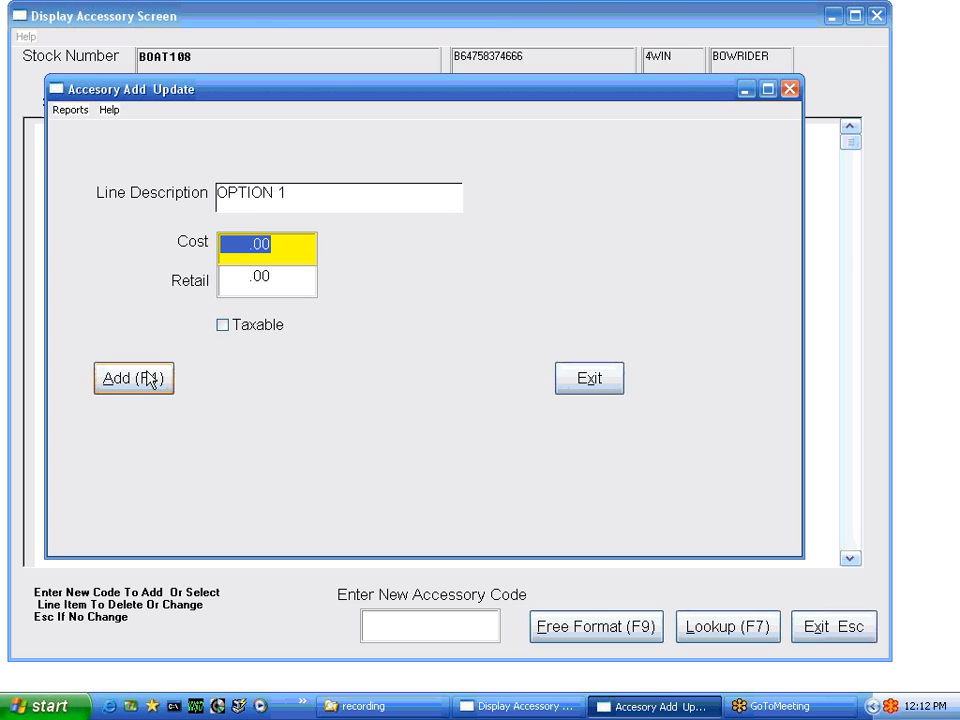
text(100)
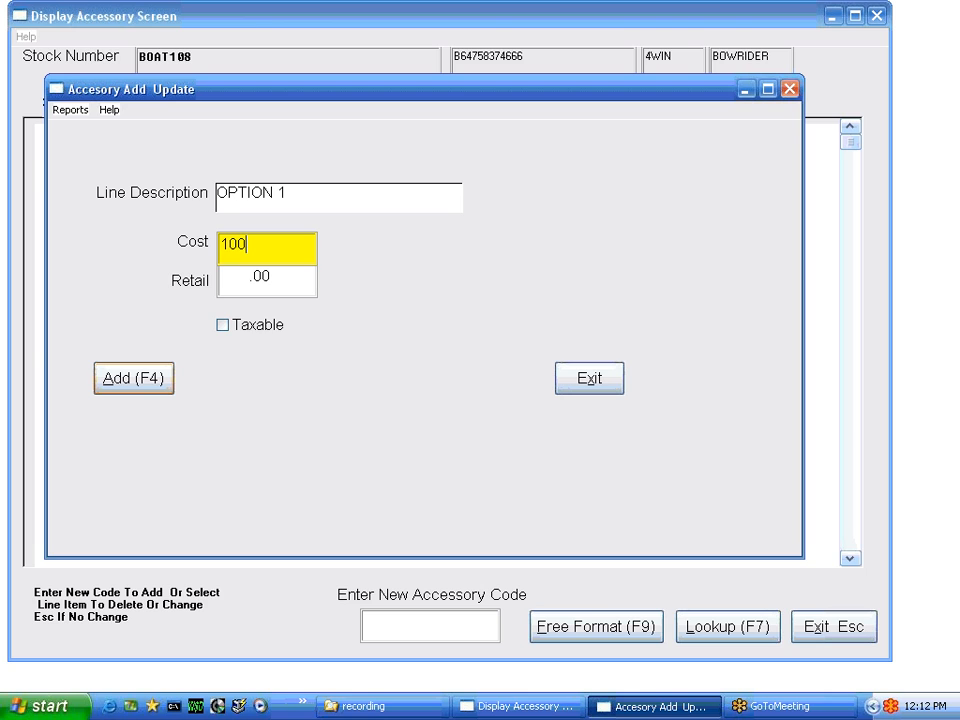
key(Tab)
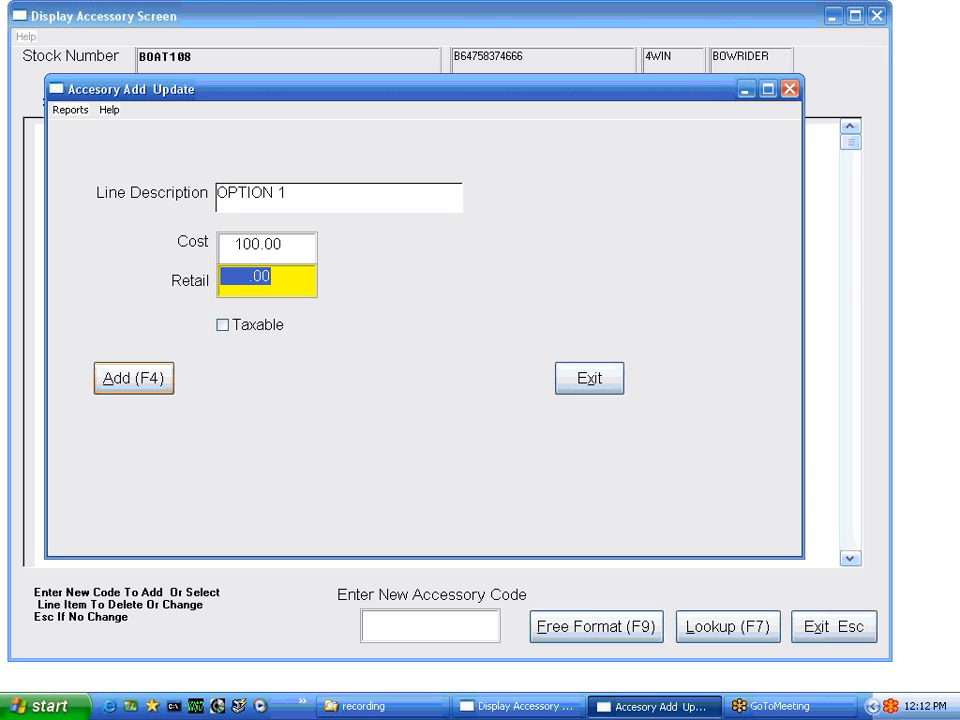
text(1)
key(BackSpace)
text(2000)
key(Tab)
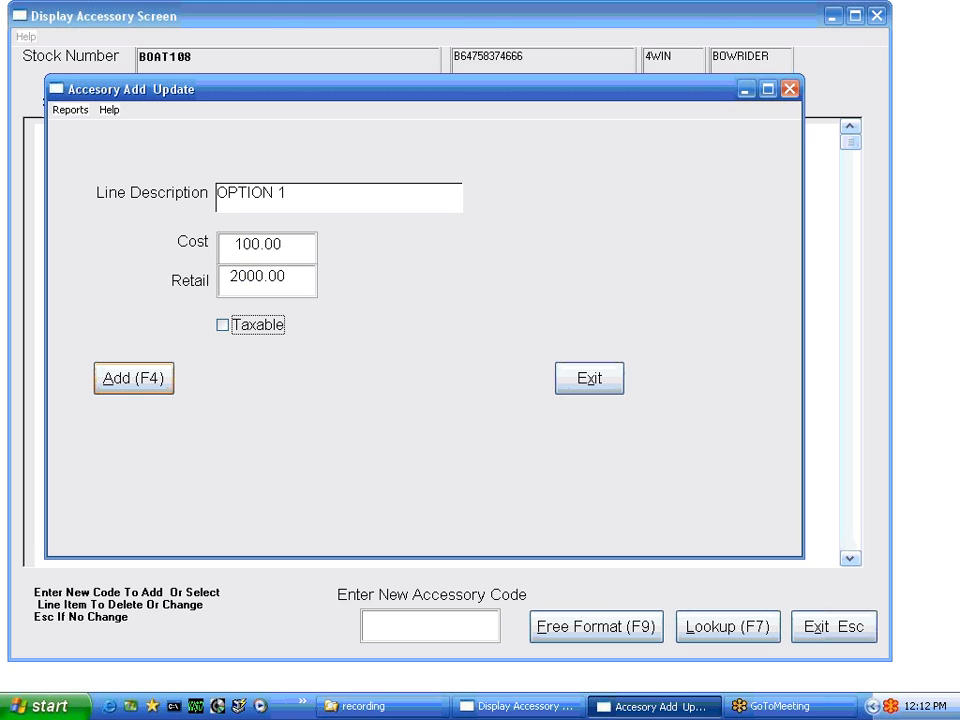
click(222, 325)
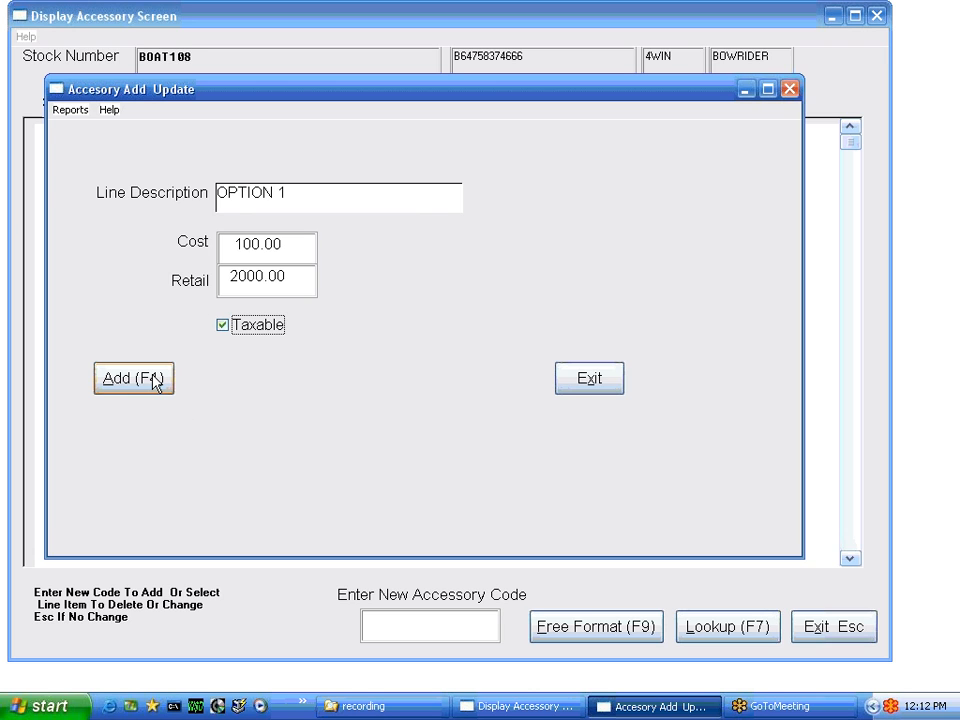
click(153, 382)
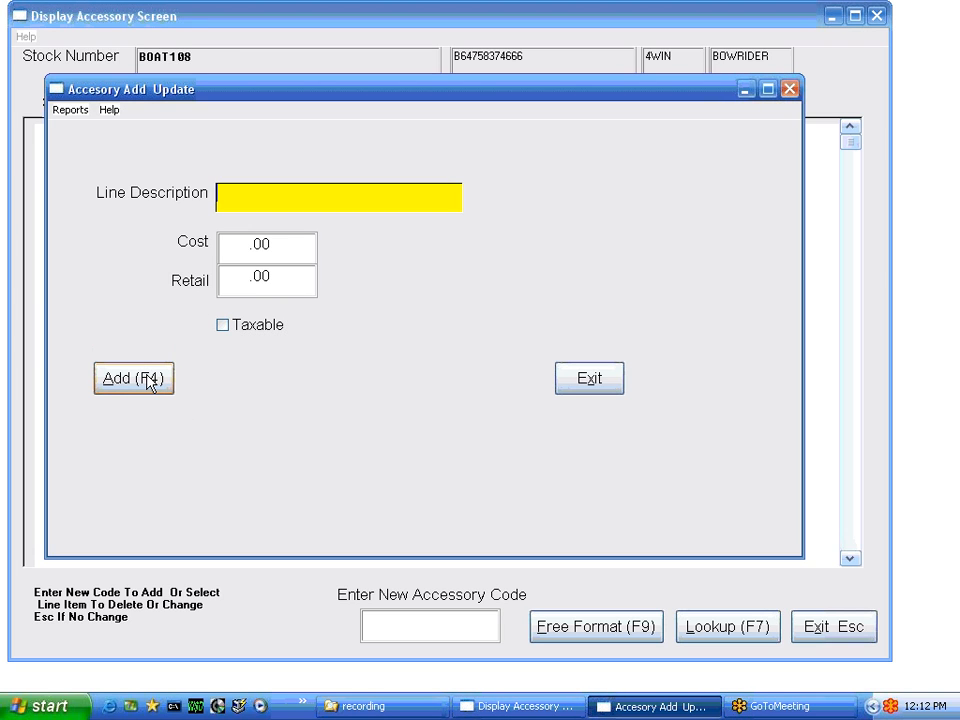
Add an OPTION NO CHARGE line at .00 cost and retail, then close the form
text(OPTION NO CHARGE)
key(Tab)
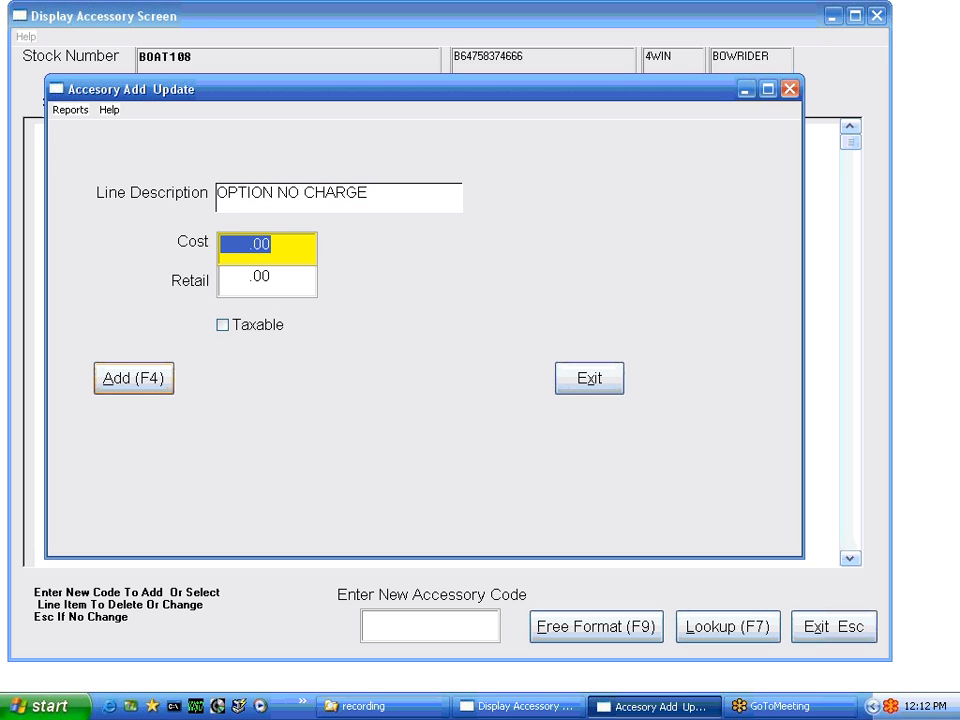
click(146, 379)
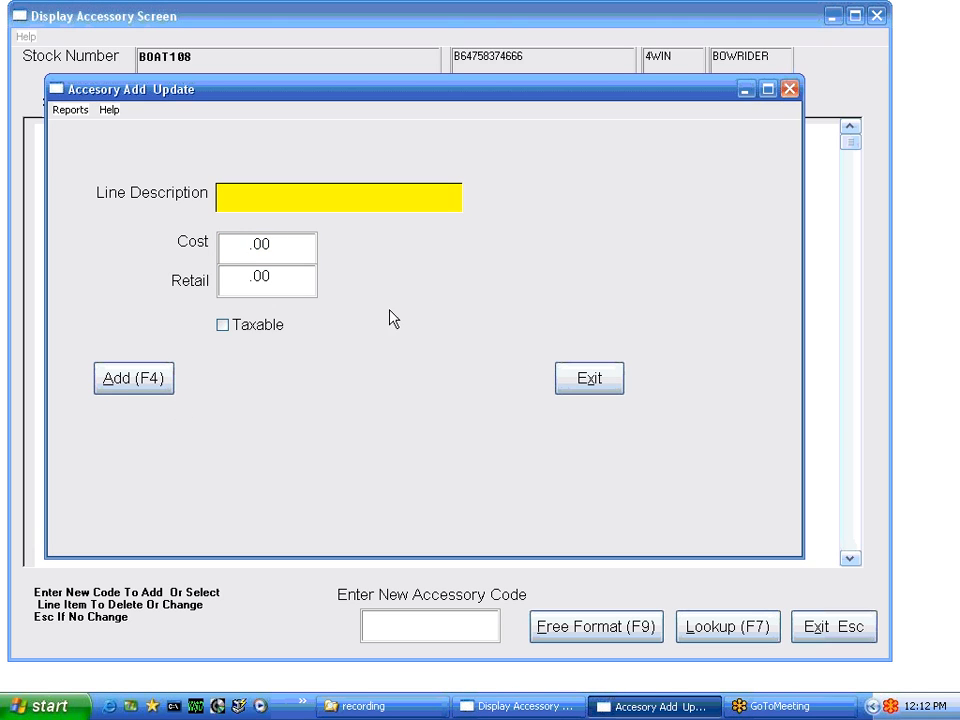
click(589, 378)
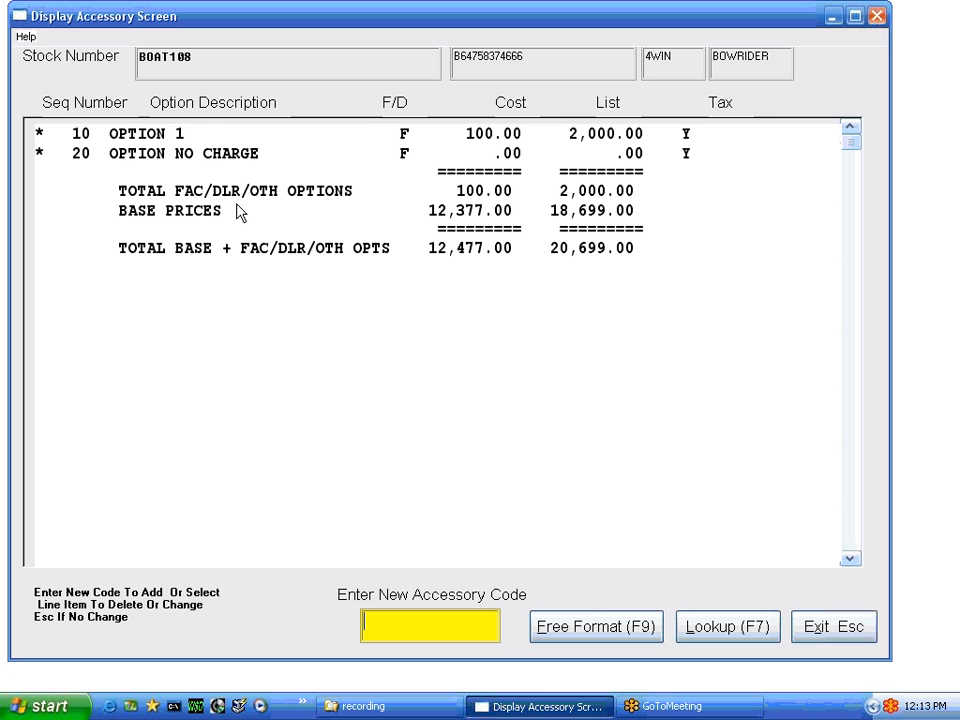
Edit OPTION 1 to change its cost from 100.00 to 1,000.00
double_click(181, 145)
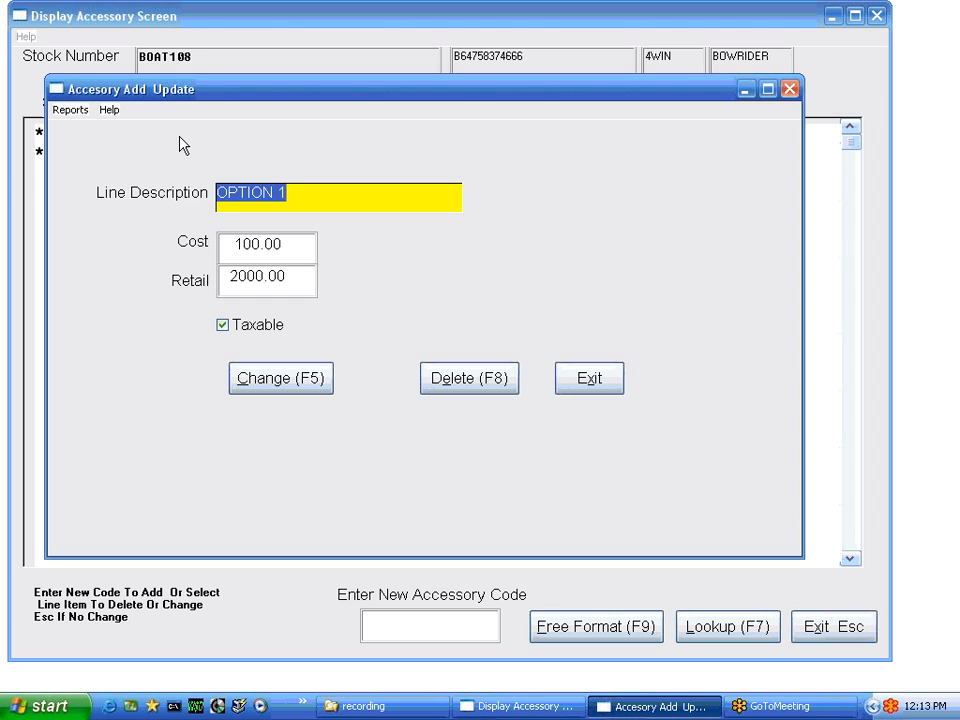
click(297, 240)
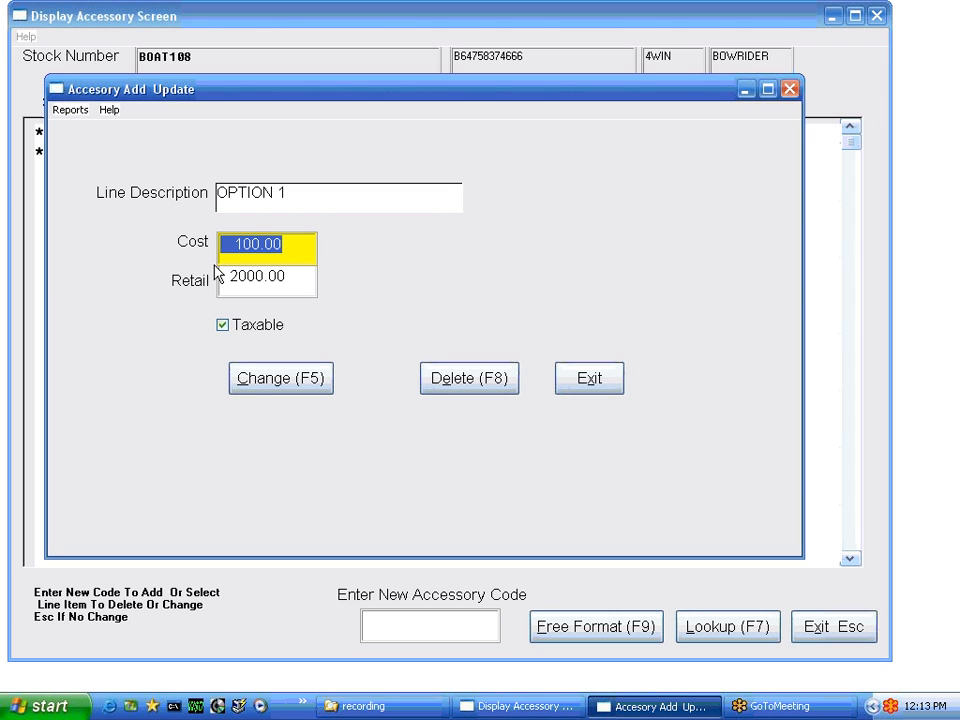
text(1000)
key(Tab)
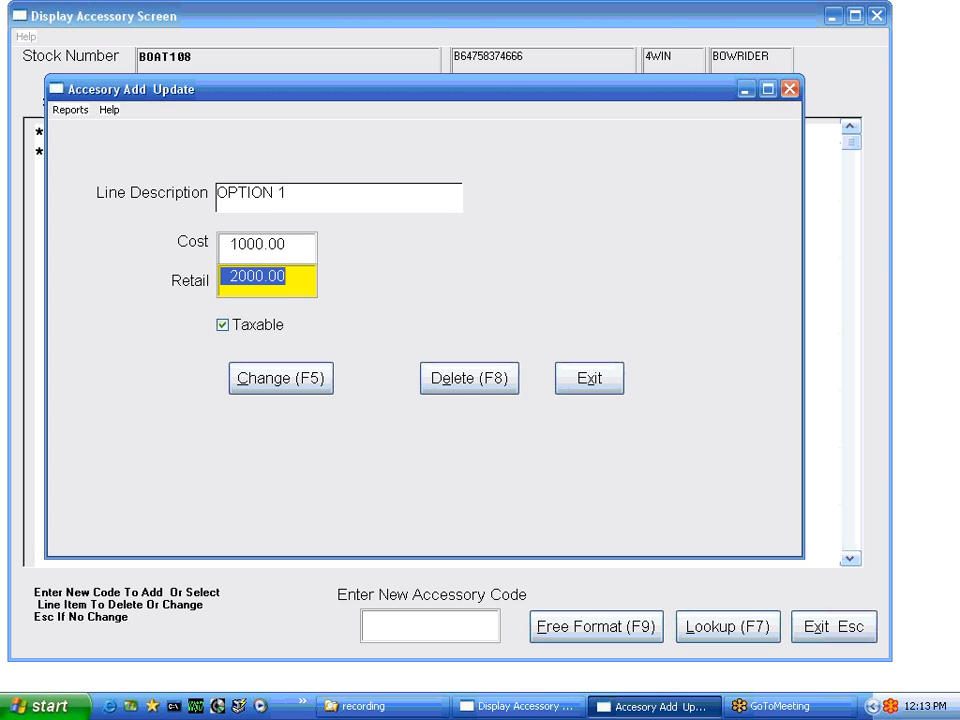
click(268, 384)
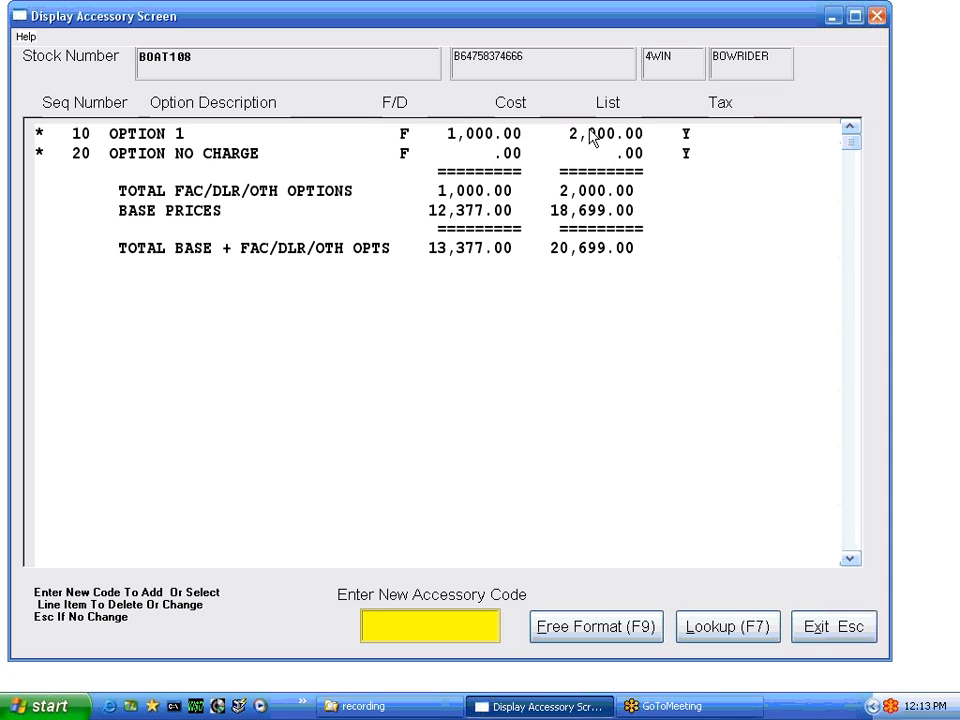
Close the OPTION NO CHARGE line and a blank free-format form unchanged, then open VS Accessory Lookup
double_click(229, 155)
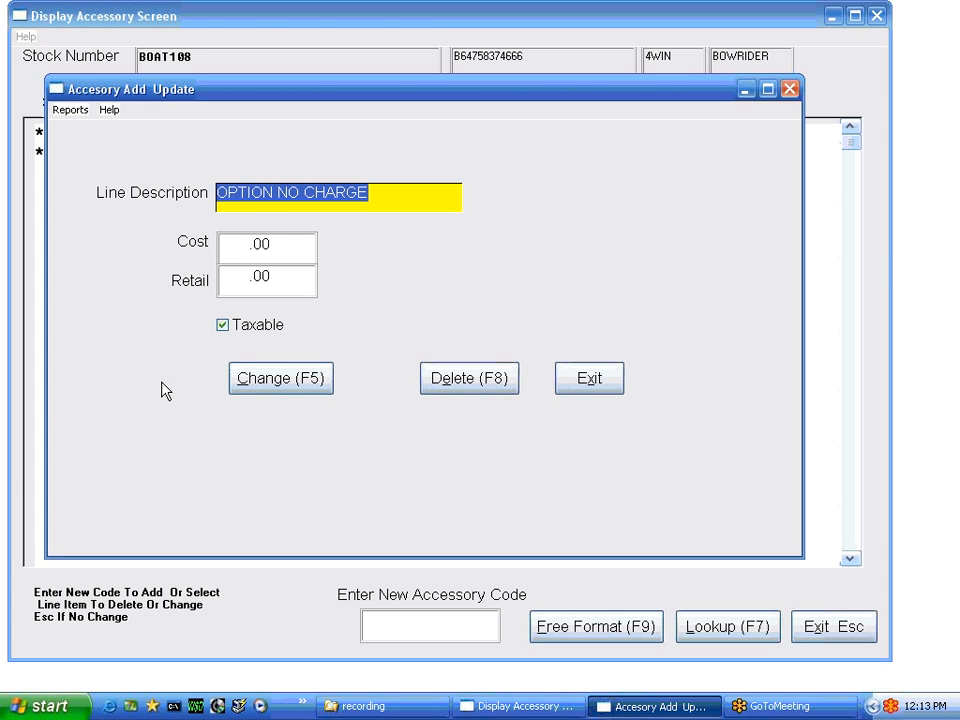
click(600, 380)
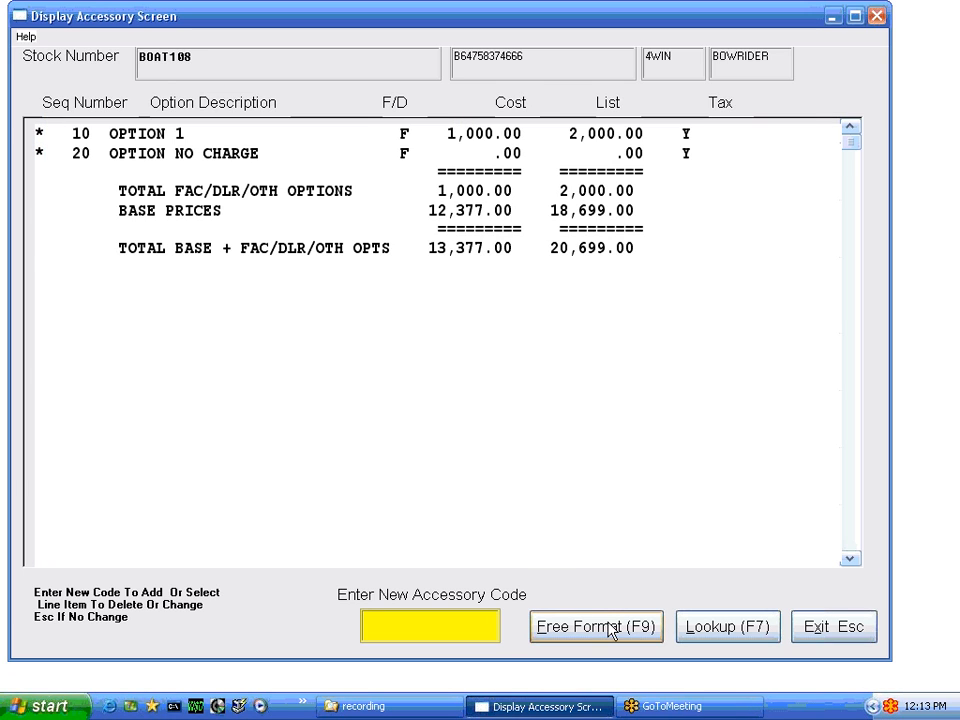
click(604, 630)
click(585, 384)
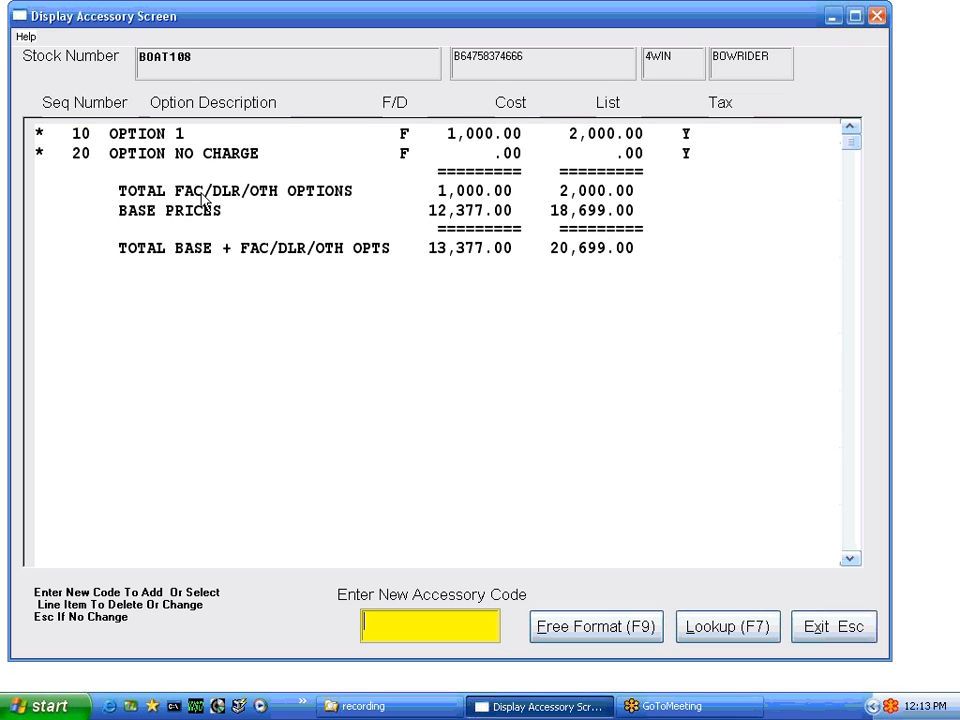
click(741, 634)
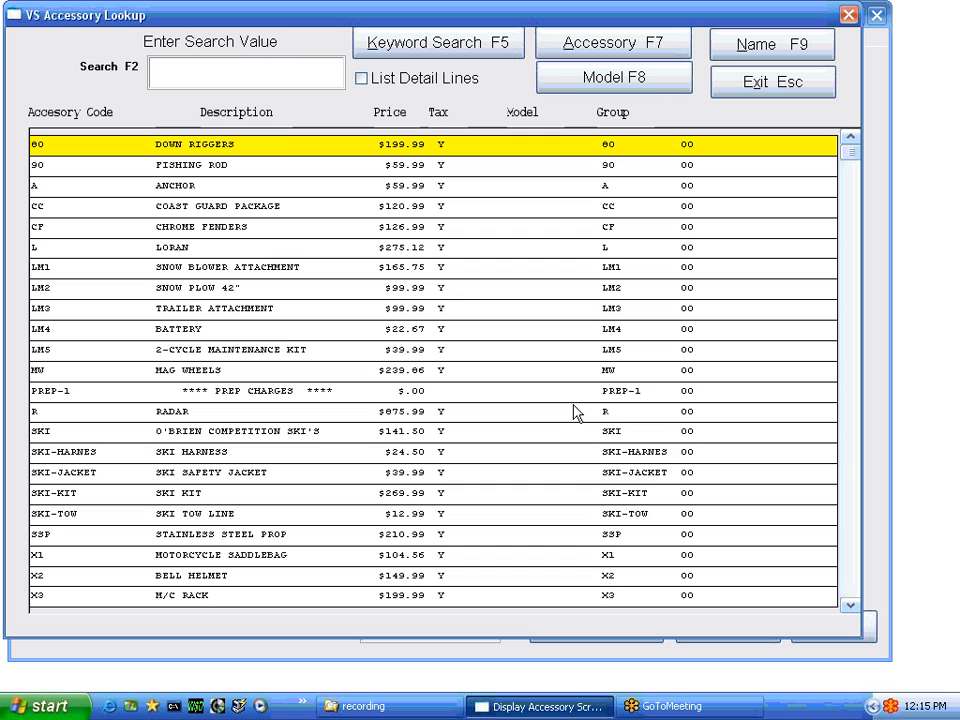
Browse the VS Accessory Lookup list and add SKI KIT to BOAT108's options
key(Down)
key(Down)
key(Down)
key(Down)
key(Down)
key(Down)
key(Down)
key(Down)
key(Down)
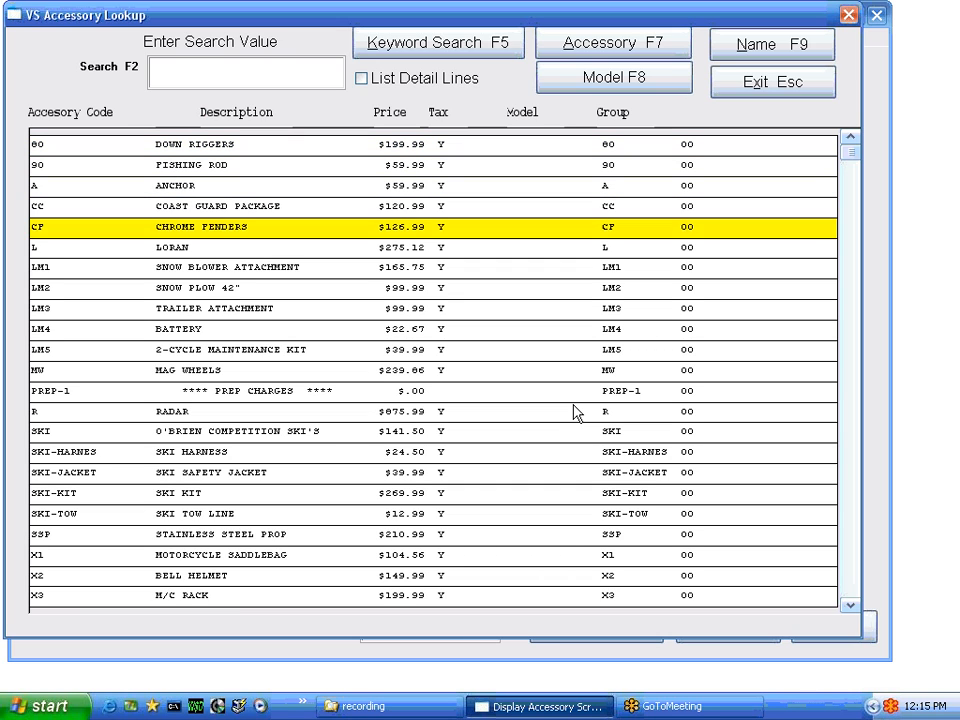
key(Down)
key(Down)
key(Down)
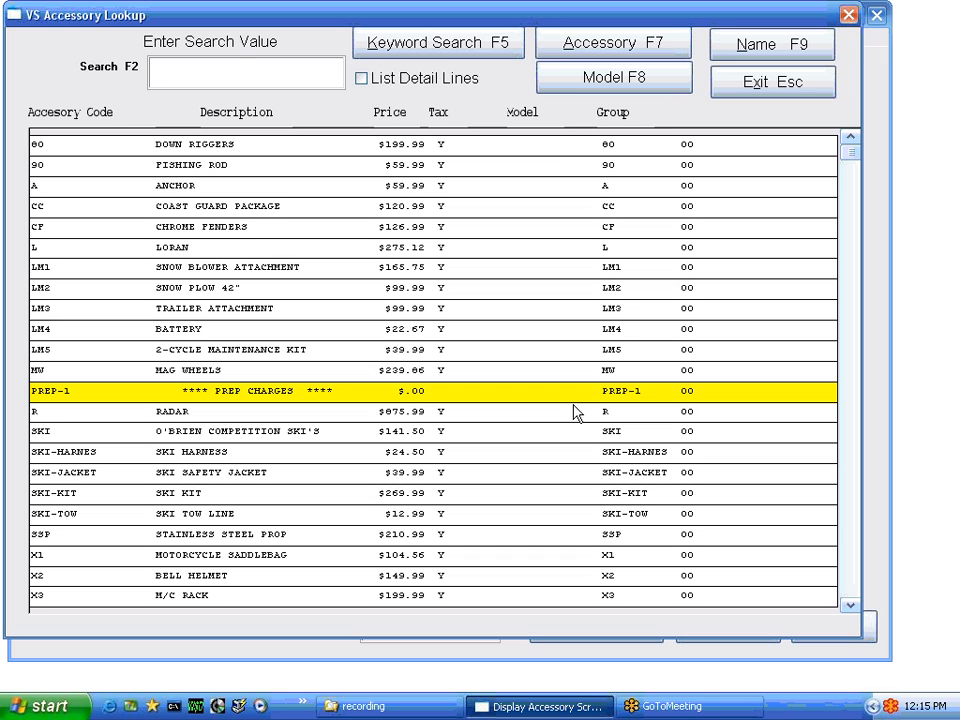
key(Up)
key(Up)
key(Up)
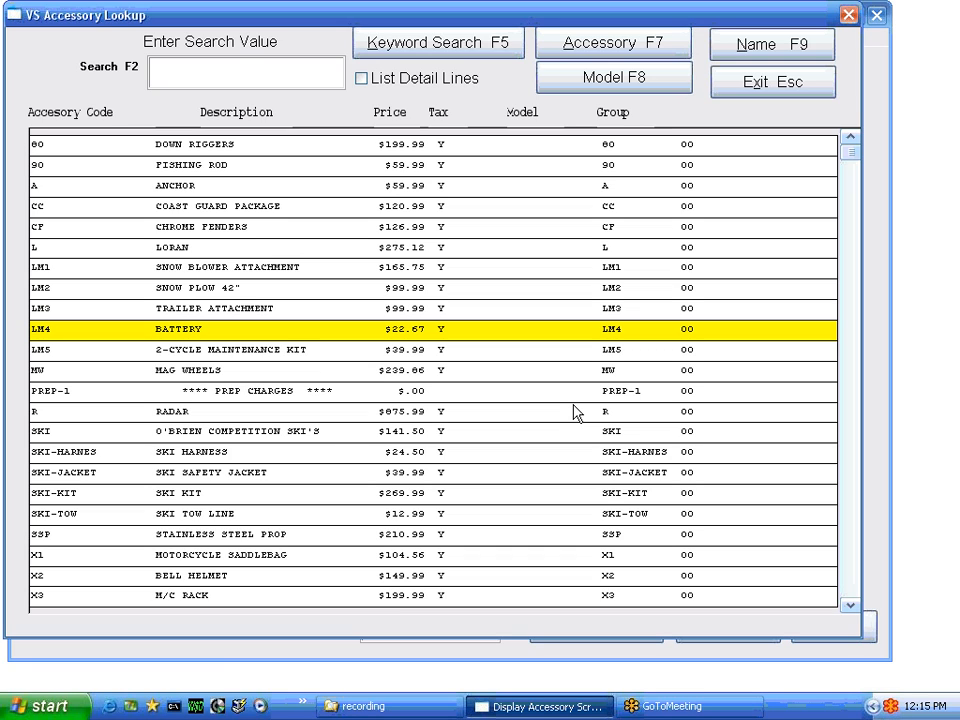
key(Up)
key(Up)
key(Up)
key(Up)
key(Up)
key(Up)
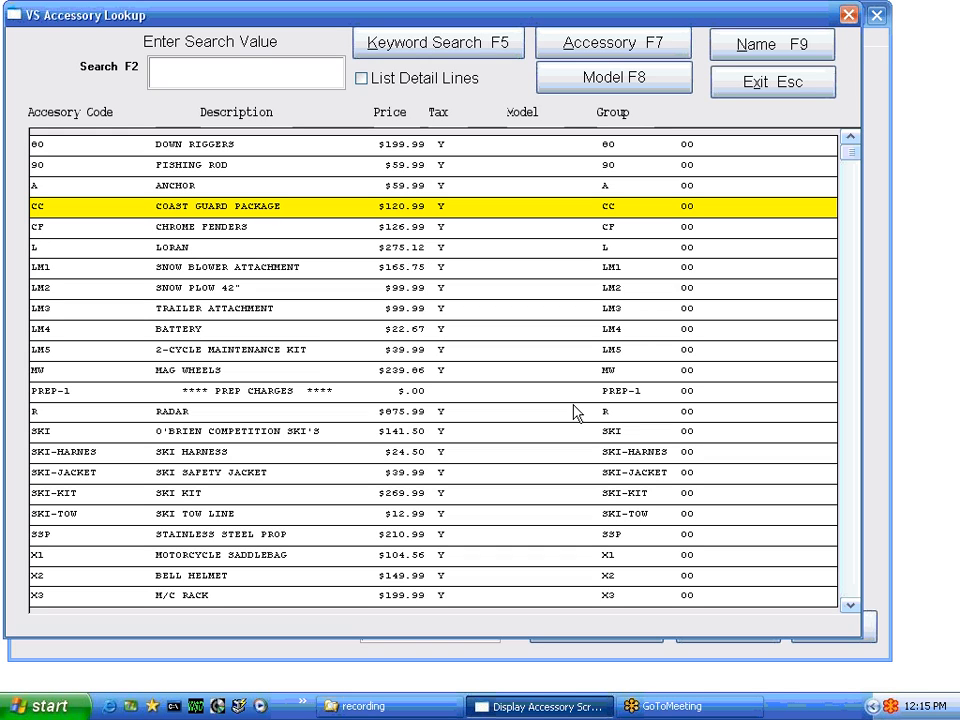
key(Down)
key(Down)
key(Down)
key(Down)
key(Down)
key(Down)
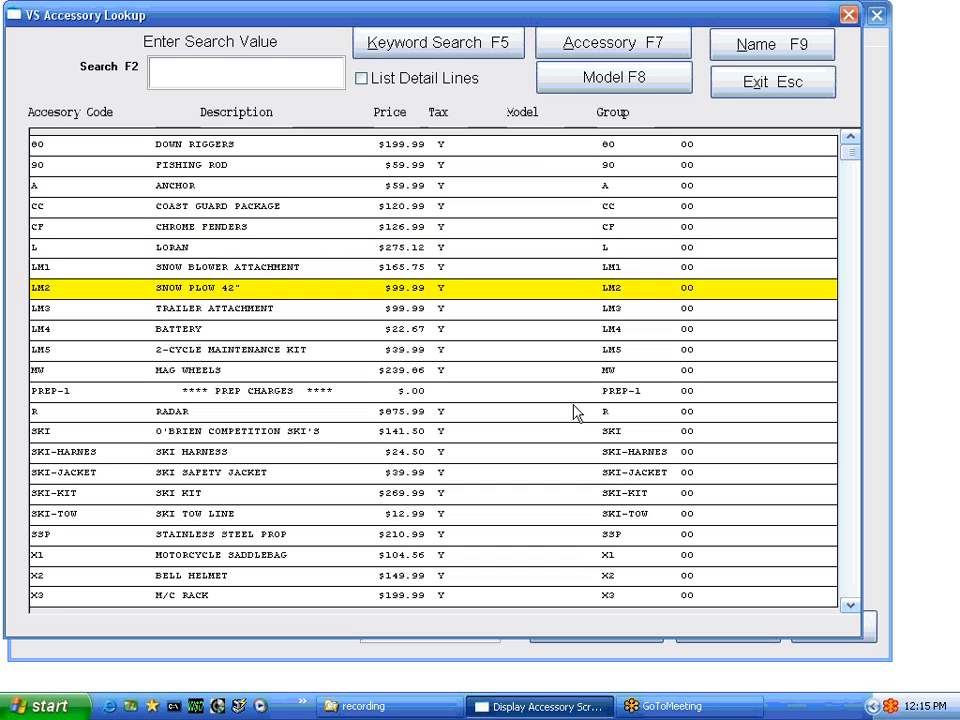
key(Down)
key(Down)
key(Down)
key(Down)
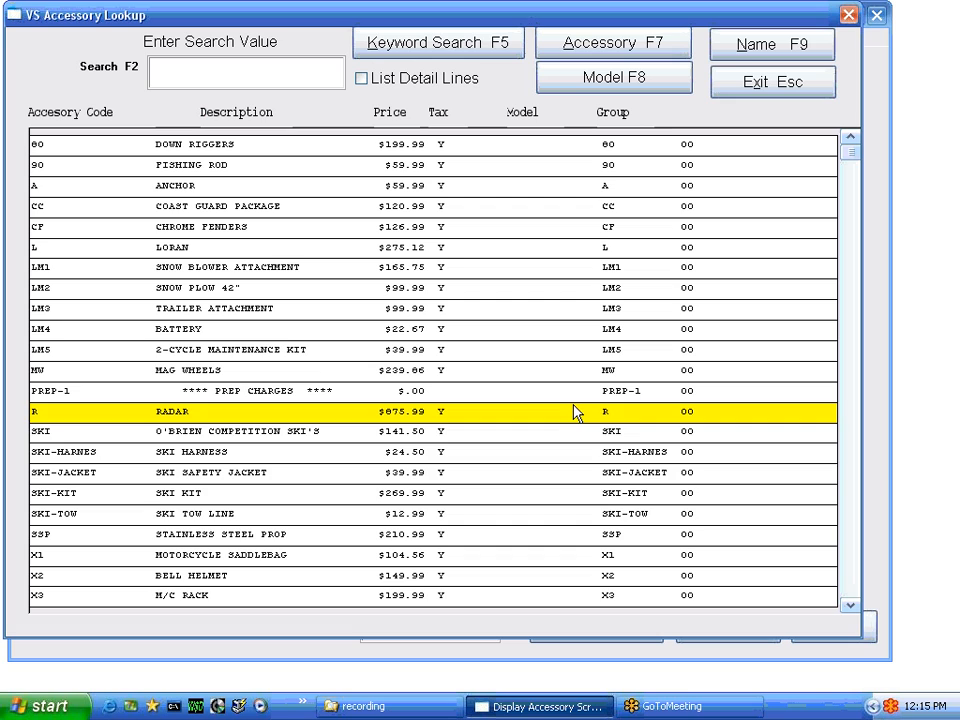
key(Down)
key(Down)
key(Down)
key(Down)
key(Down)
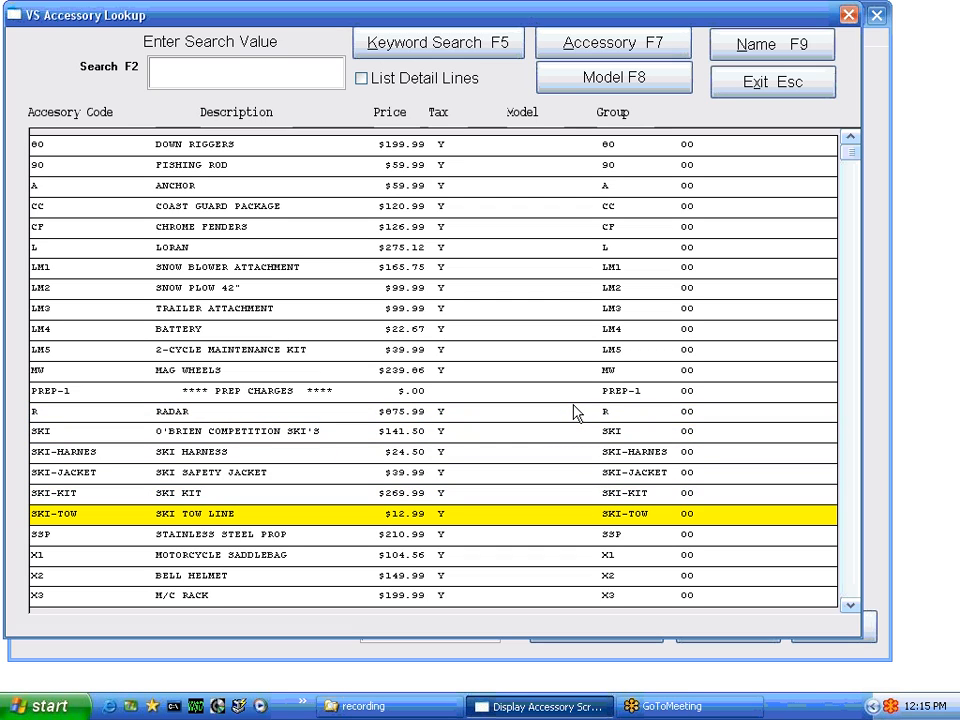
key(Up)
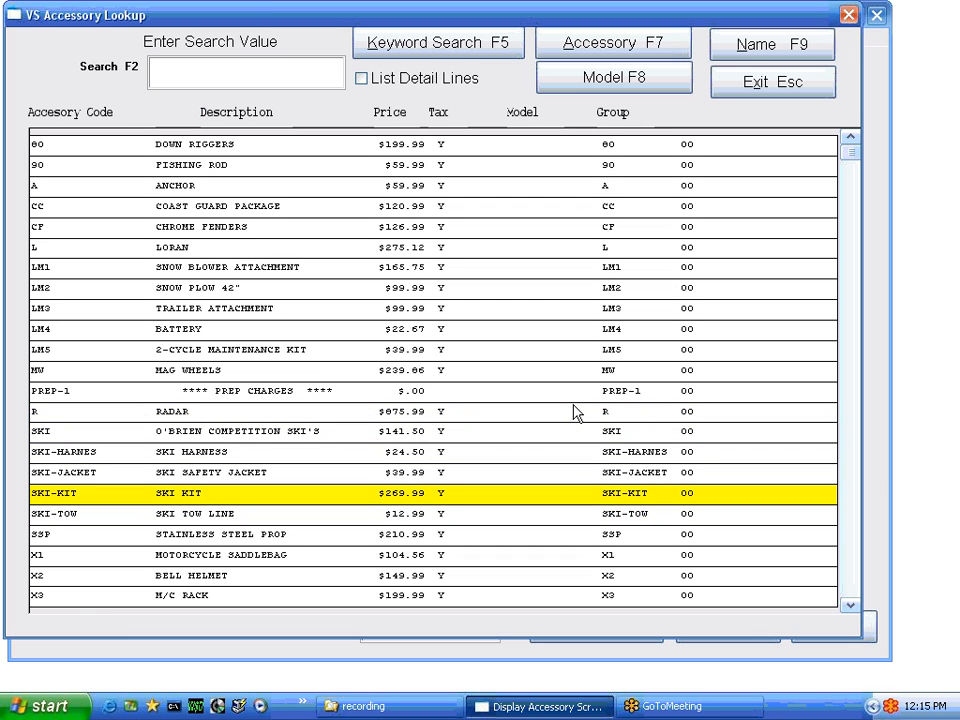
key(Return)
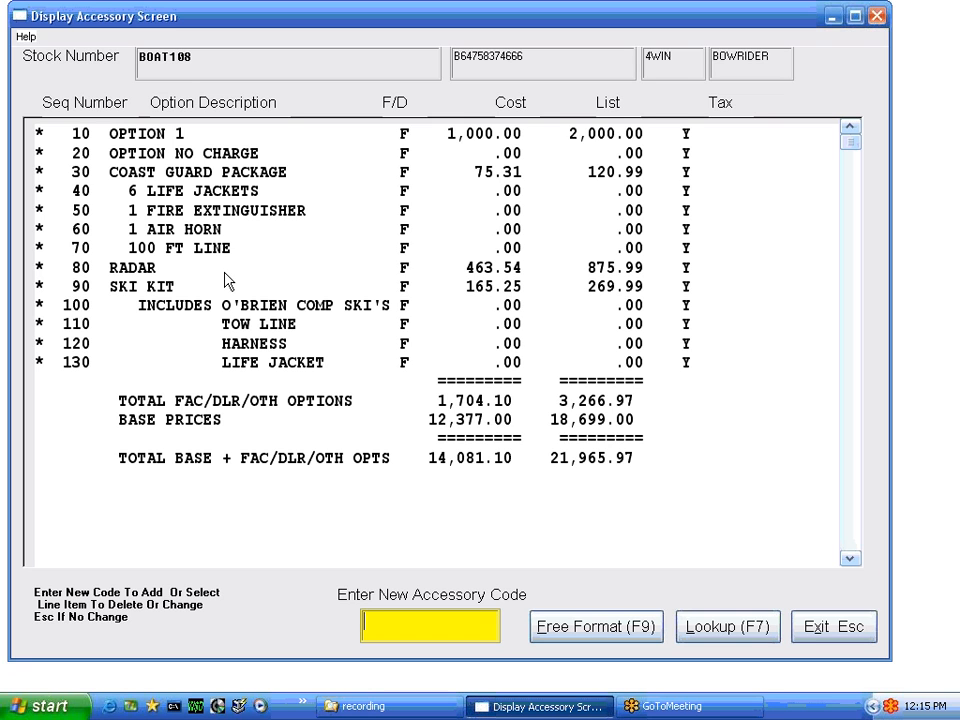
Delete the RADAR option and move on to the $14,277.56 inventory-to-payables transfer
double_click(143, 270)
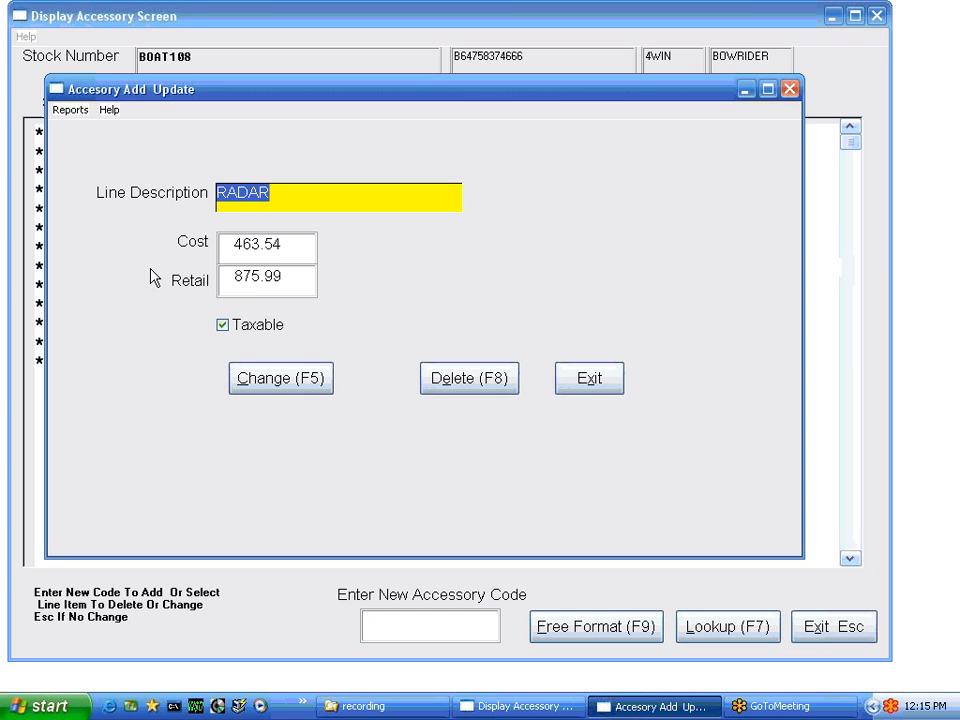
click(444, 385)
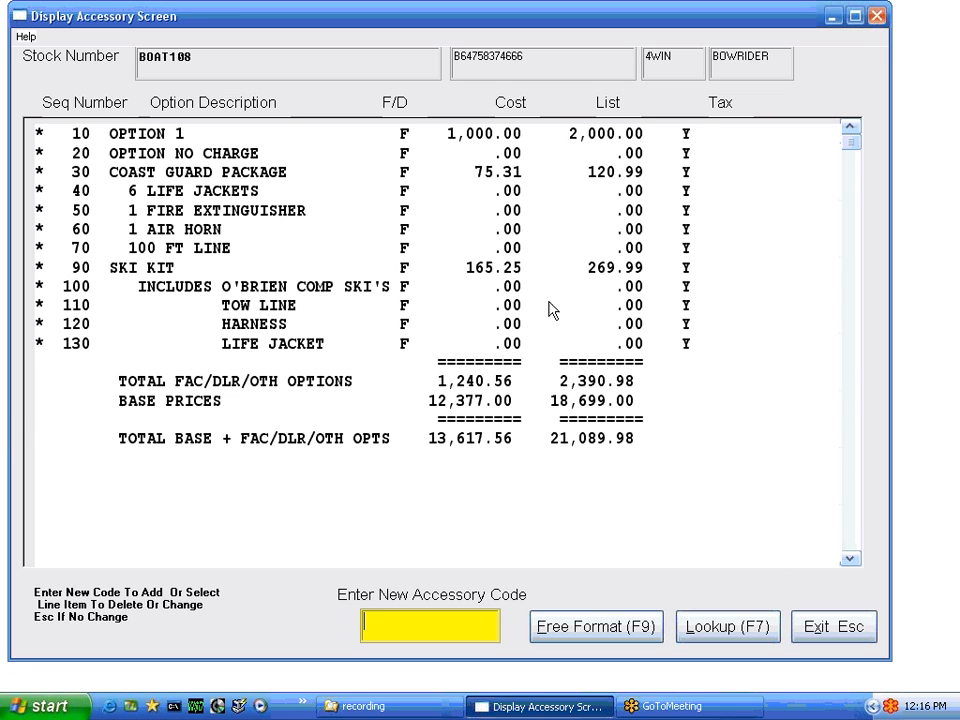
click(834, 627)
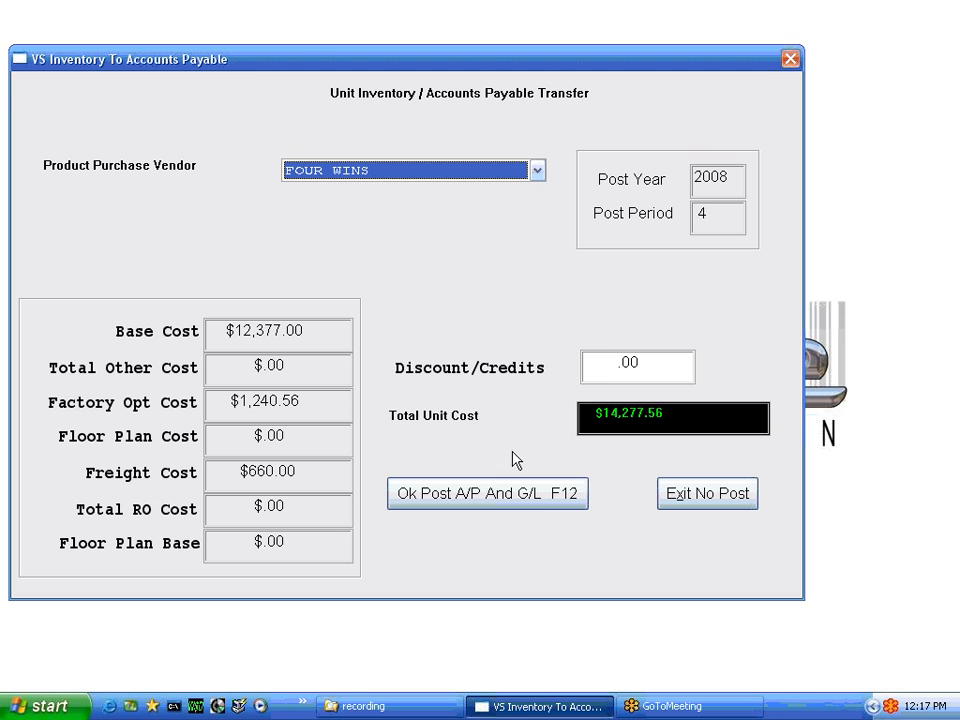
Post the $14,277.56 unit cost to A/P and G/L and accept the ledger posting
click(538, 494)
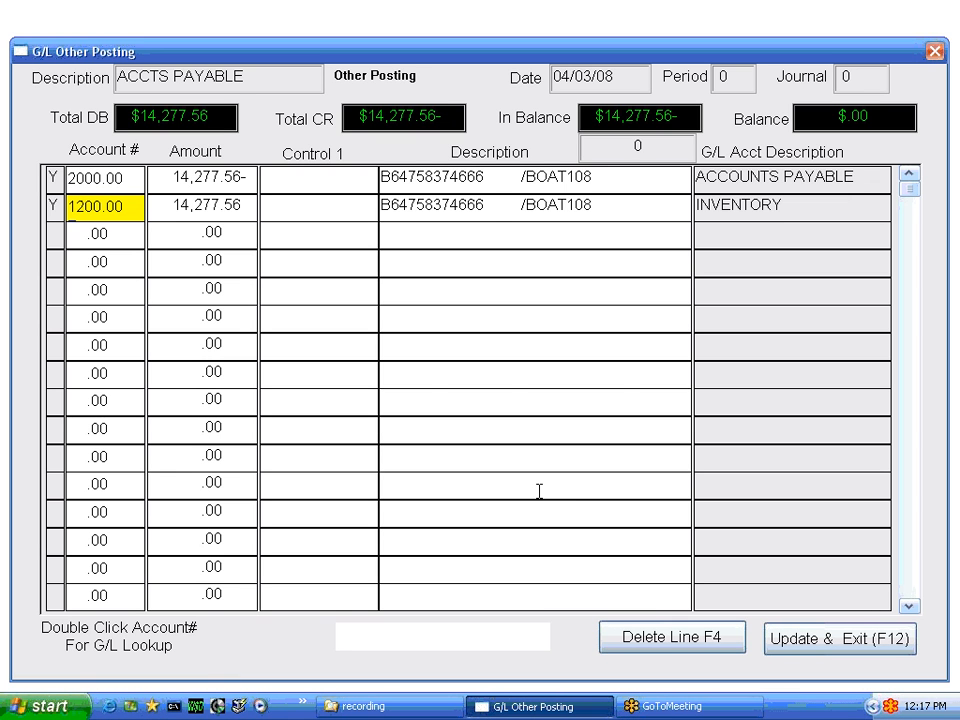
key(F12)
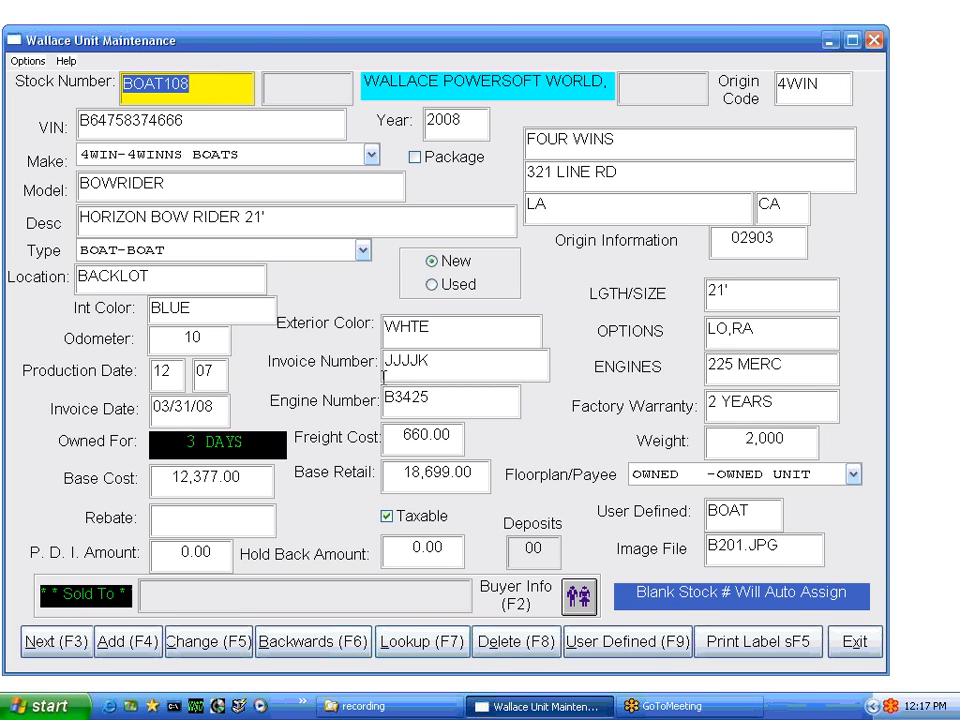
Change the exterior colour from WHTE to RED and save the unit without modifying options
key(Tab)
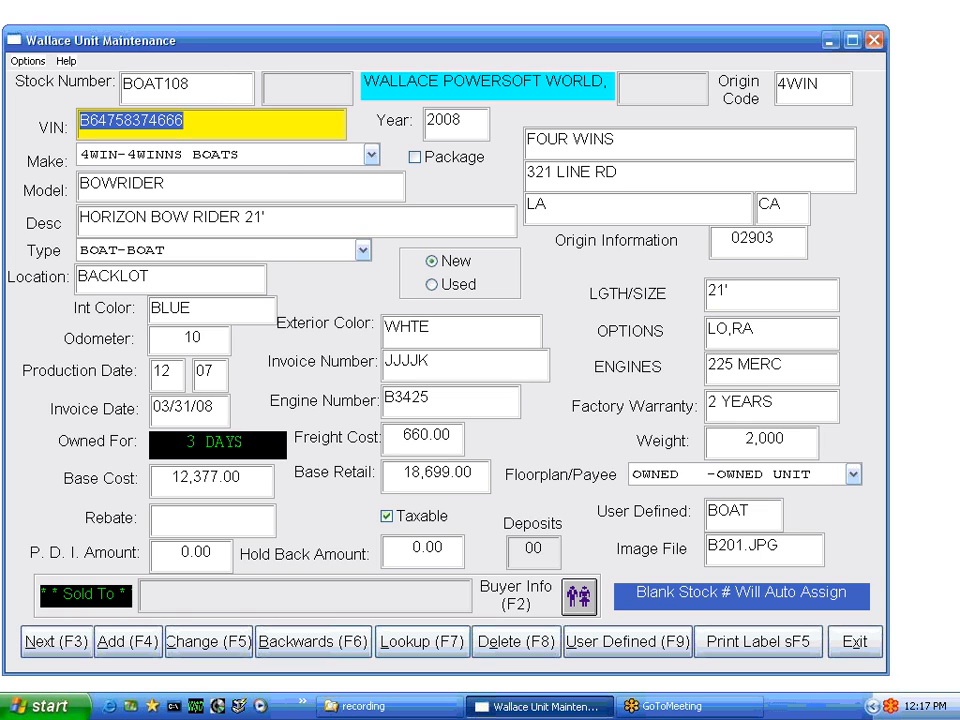
click(435, 325)
text(RED)
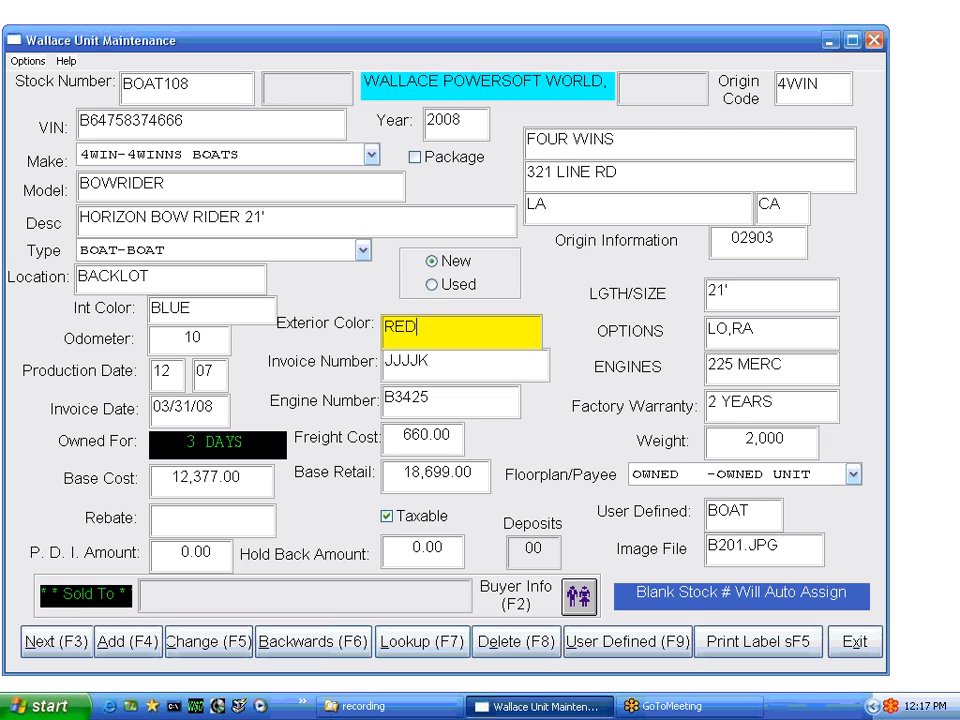
click(222, 645)
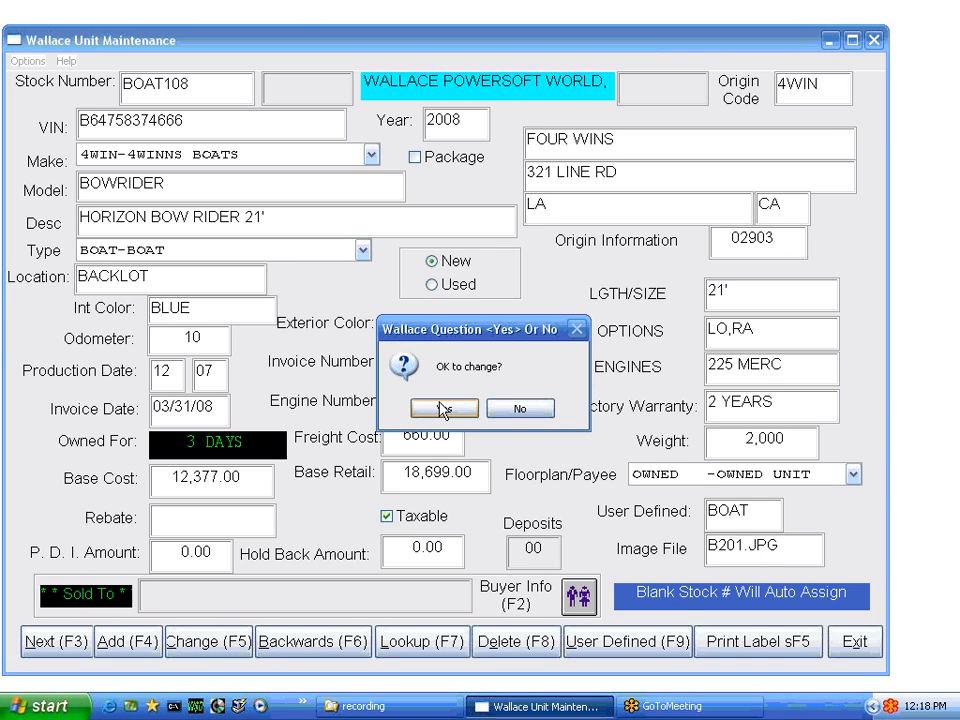
drag(463, 333, 444, 228)
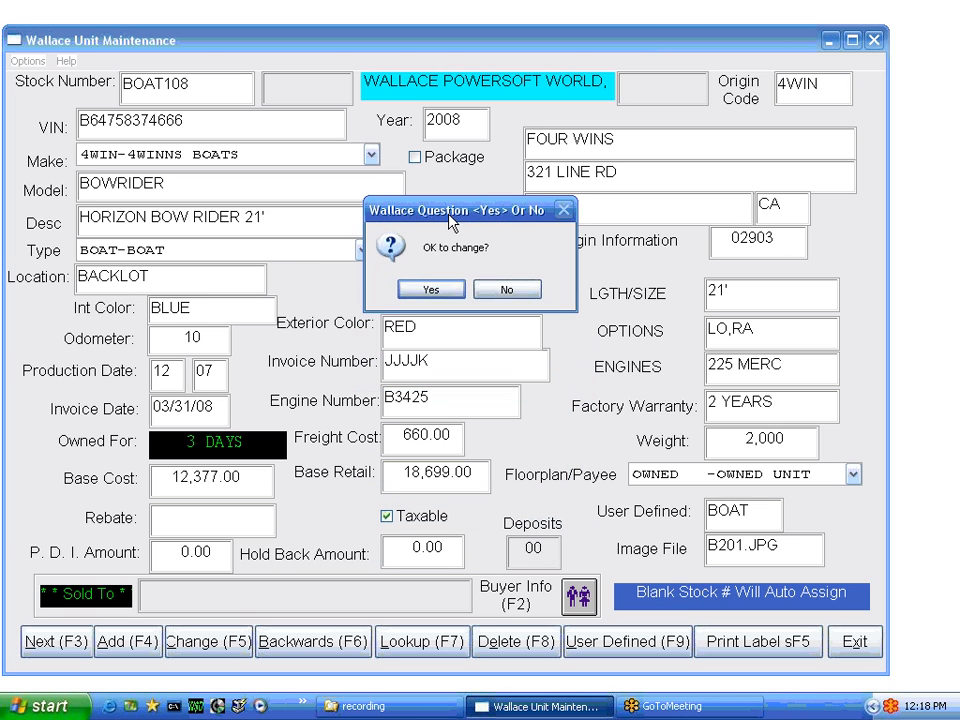
click(432, 292)
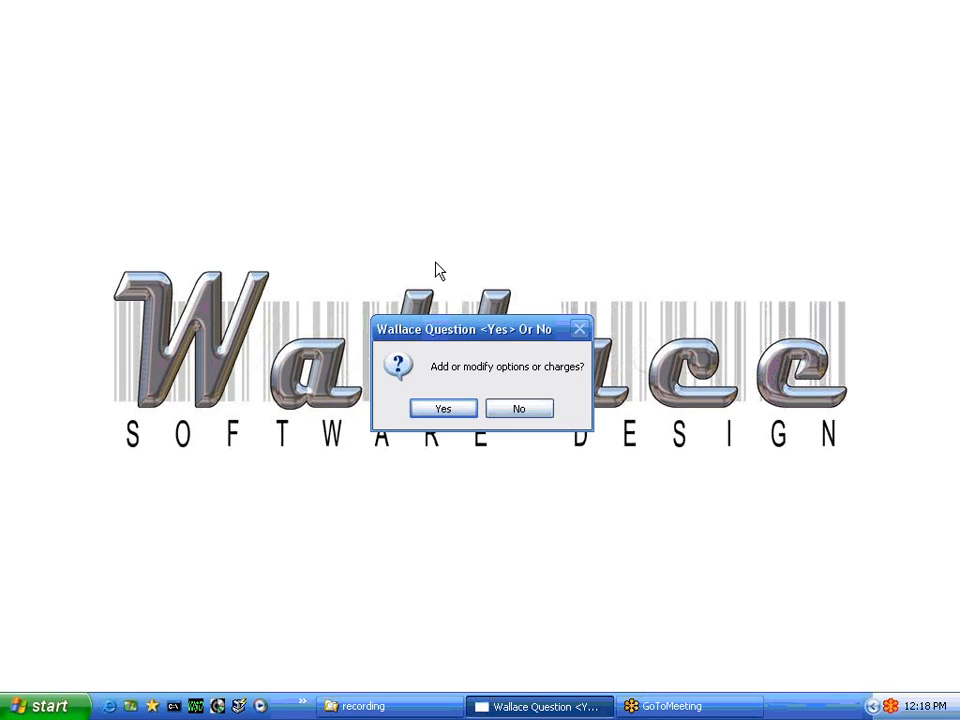
click(529, 411)
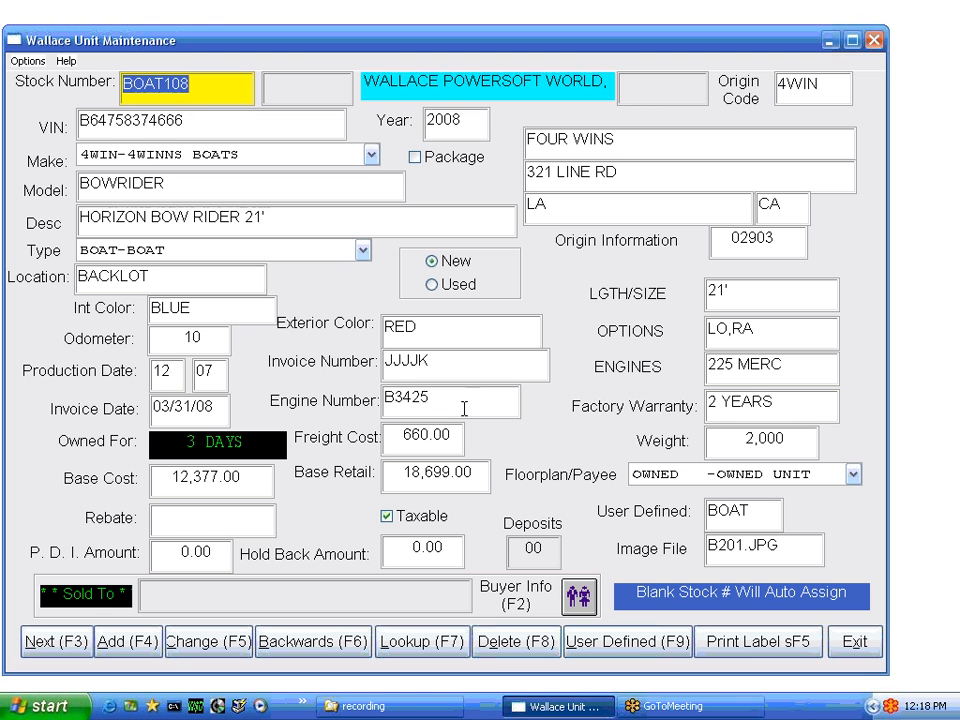
Reopen the record change to view the accessory options list, then close it
click(210, 640)
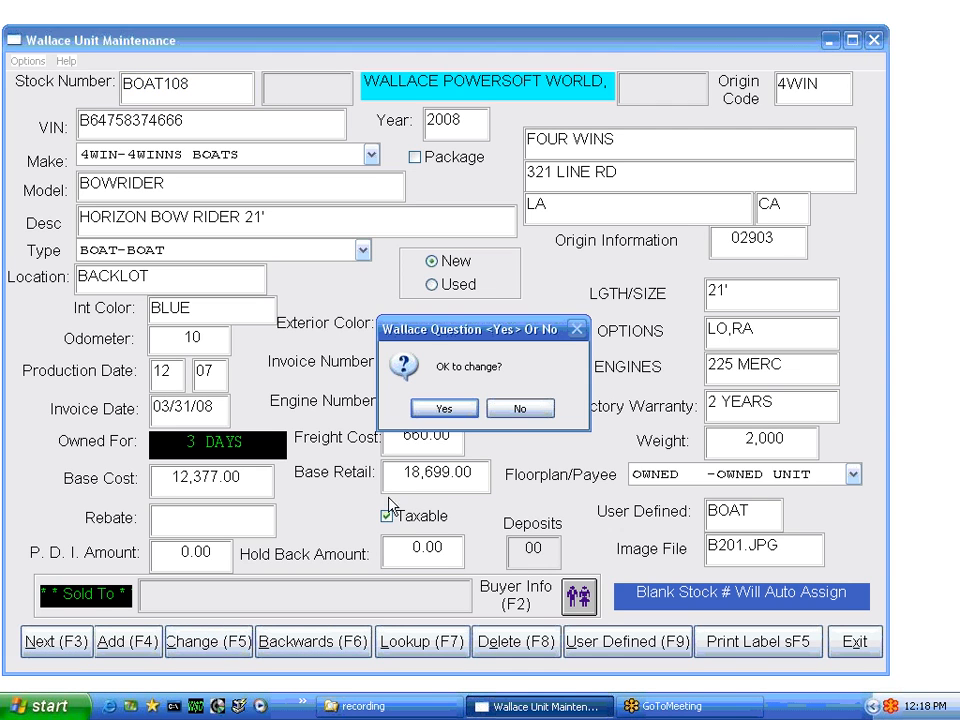
click(449, 412)
click(448, 410)
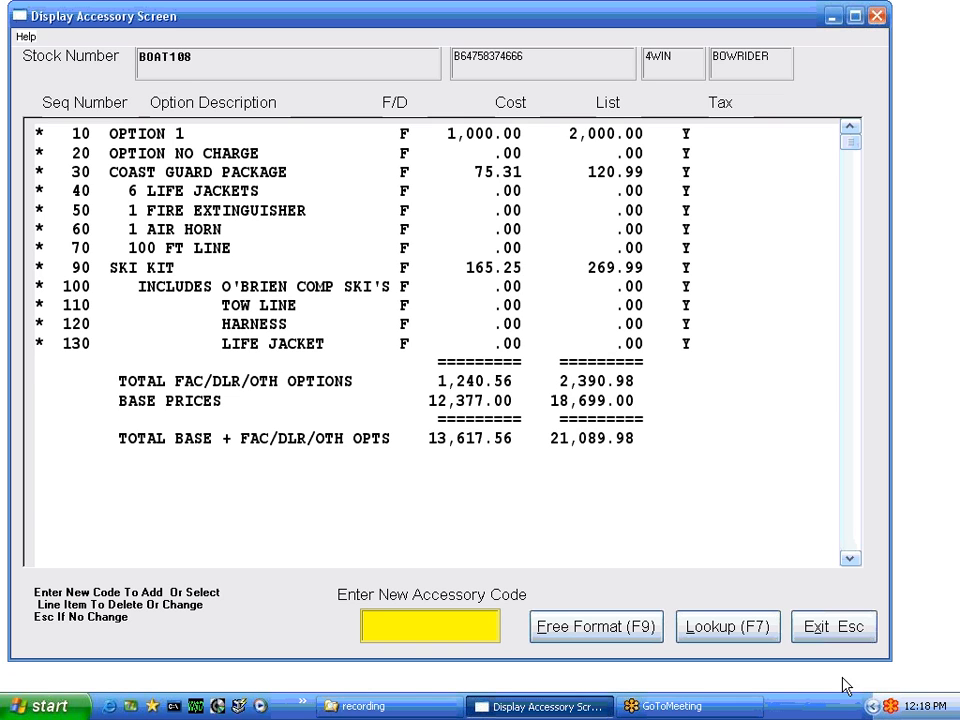
click(832, 640)
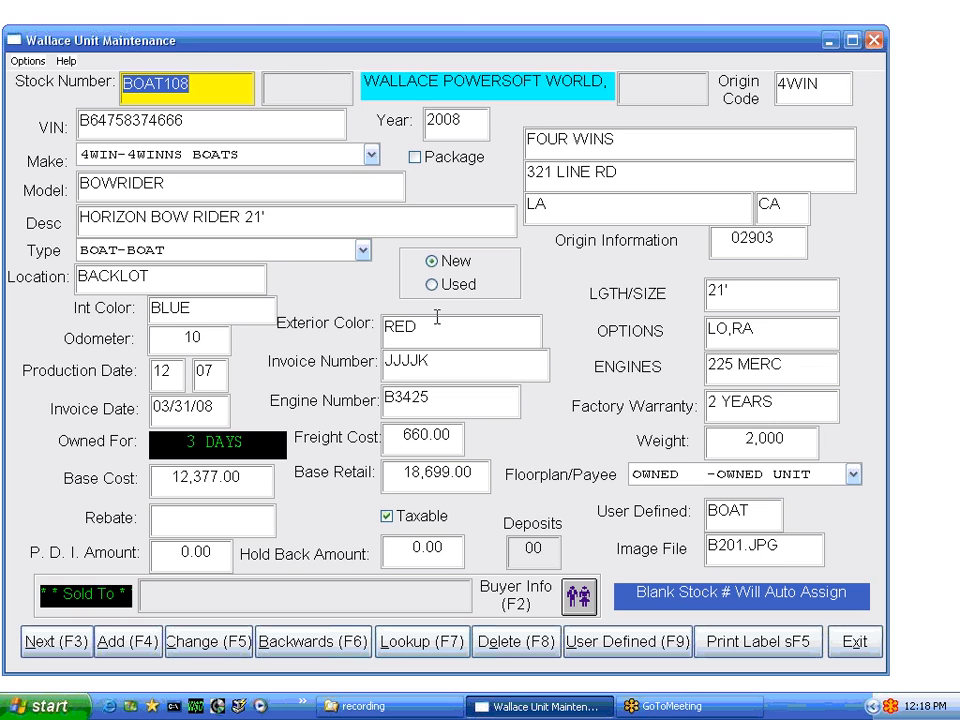
click(56, 642)
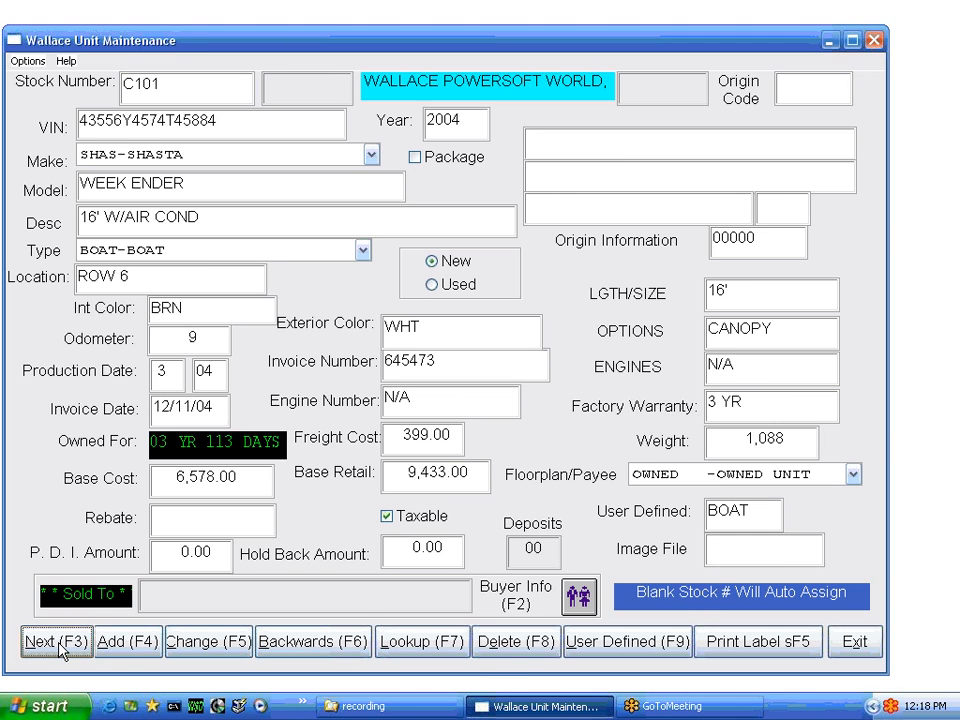
click(306, 645)
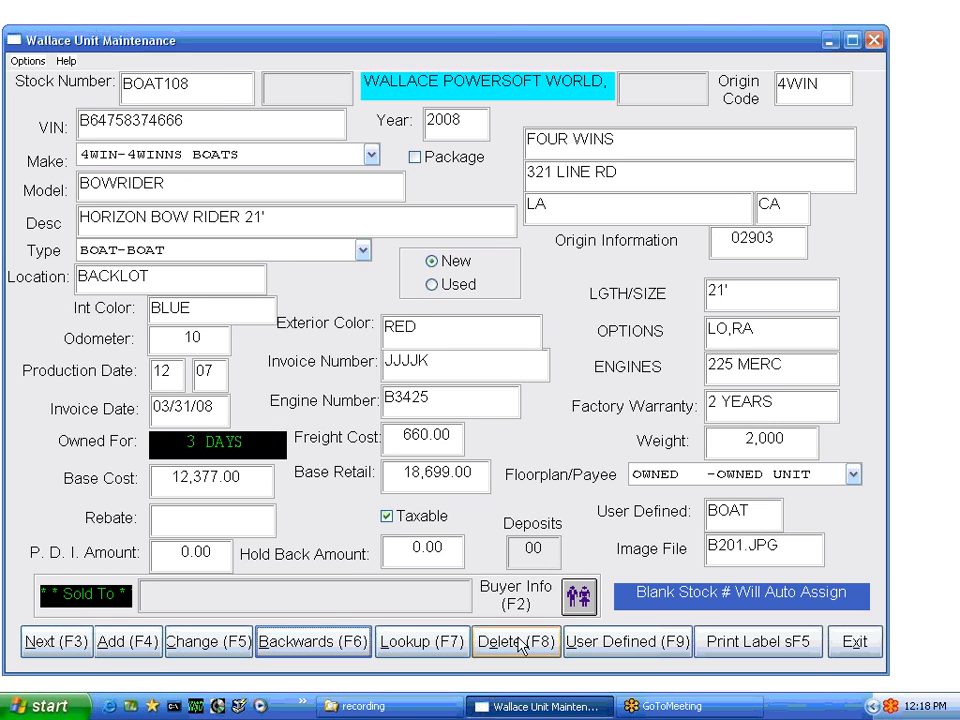
click(620, 645)
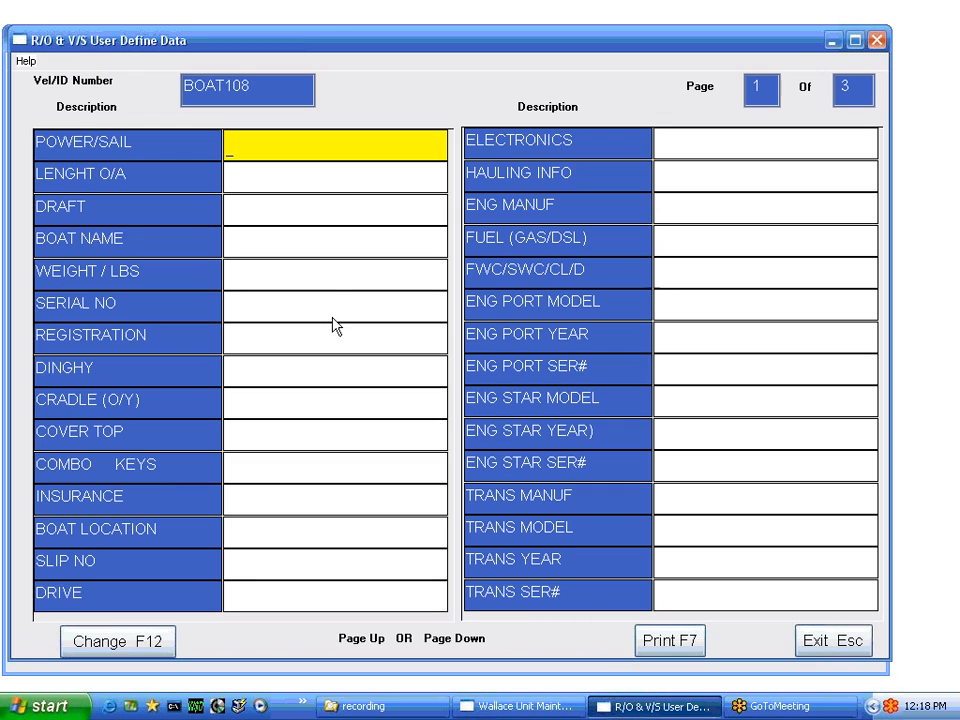
click(845, 643)
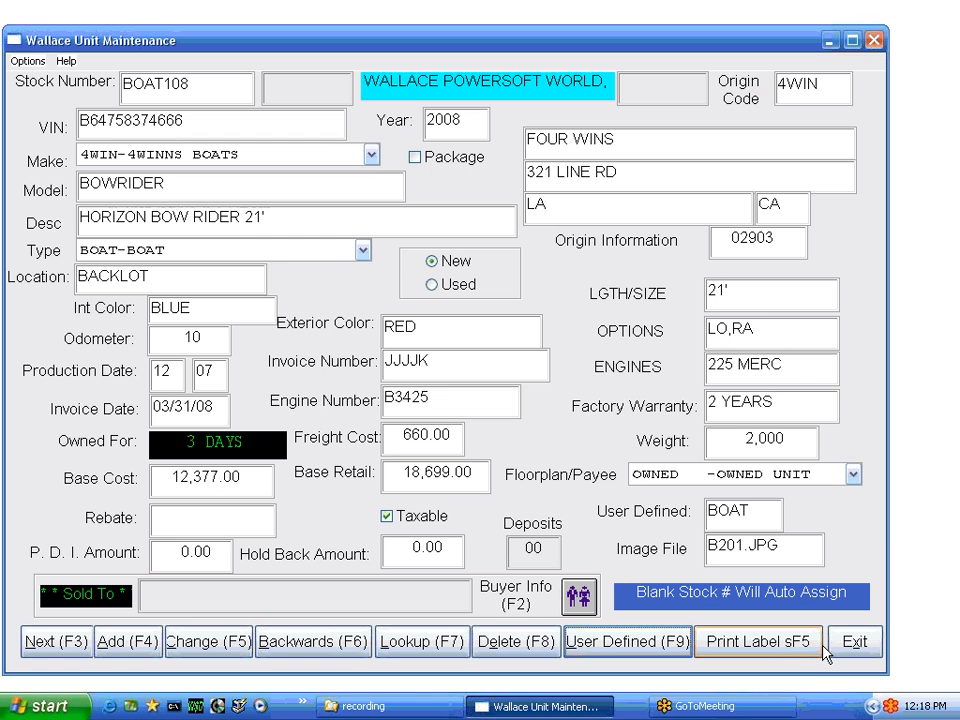
click(28, 62)
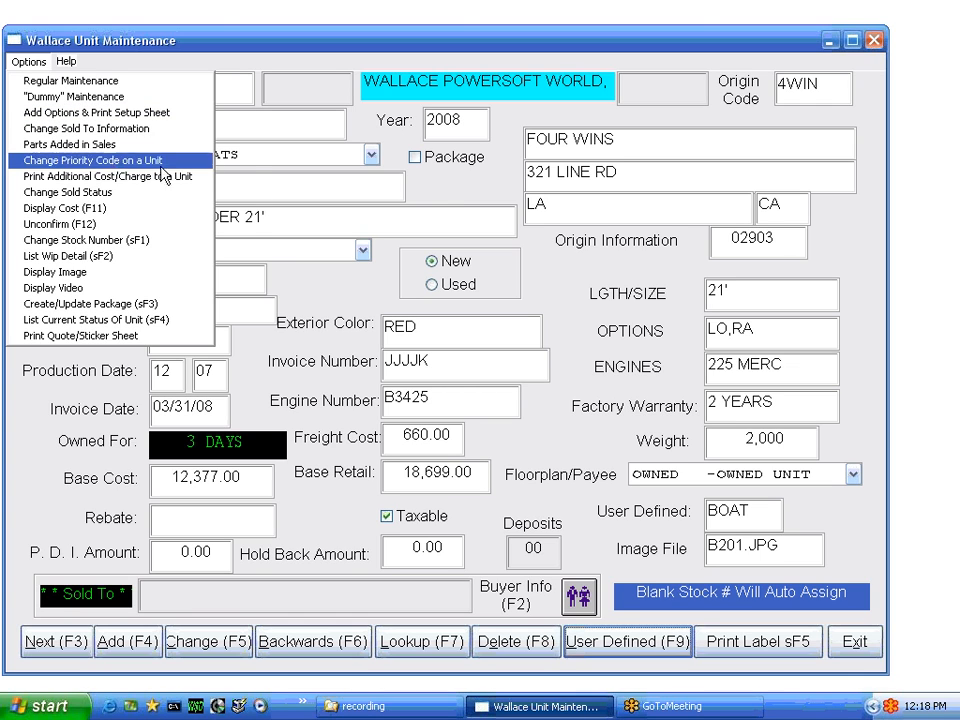
click(90, 115)
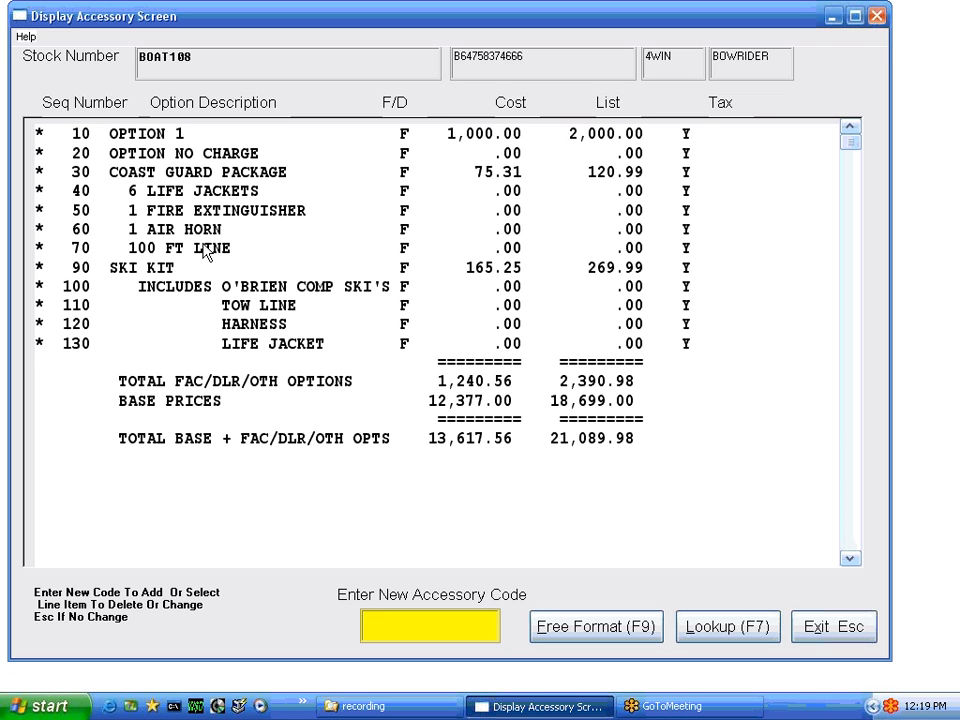
click(820, 628)
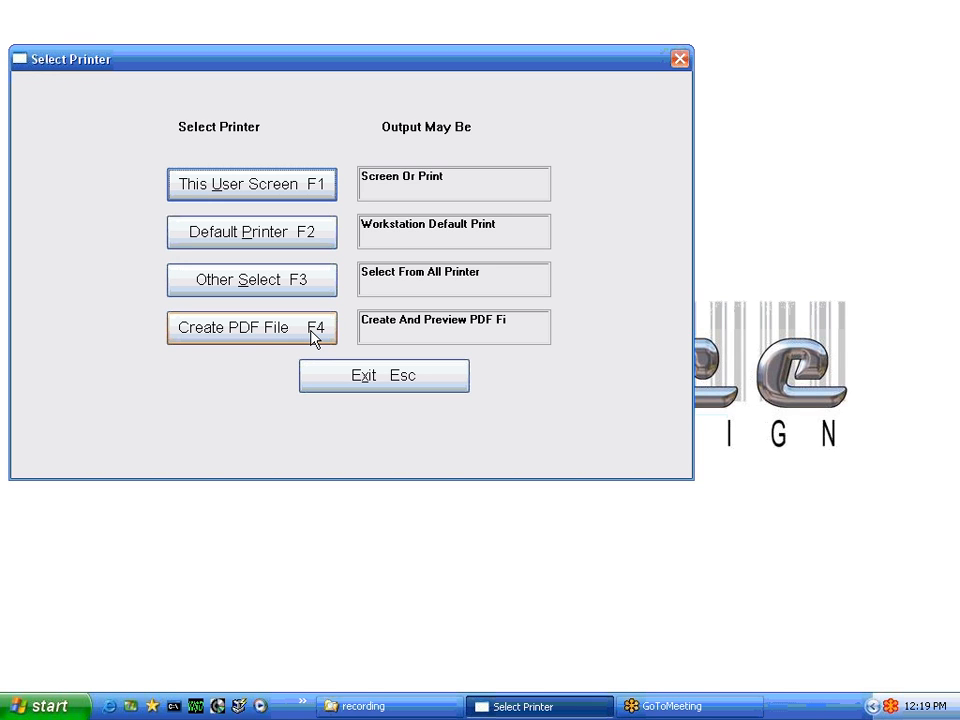
click(378, 384)
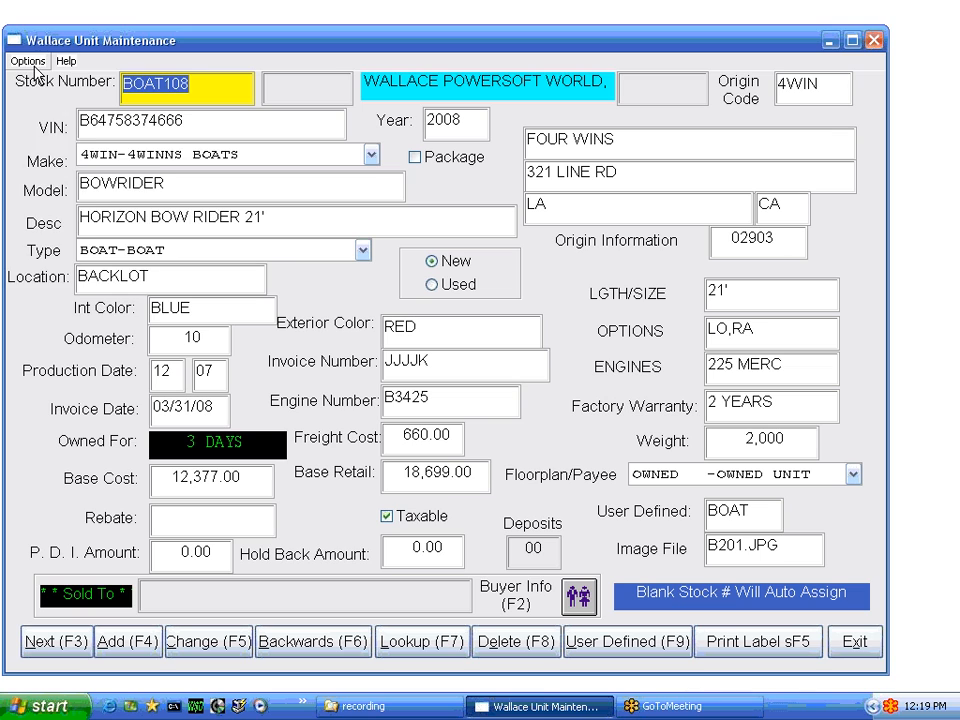
Preview the empty Parts Added in Sales report on screen, then cancel it and reopen the Options menu
click(28, 62)
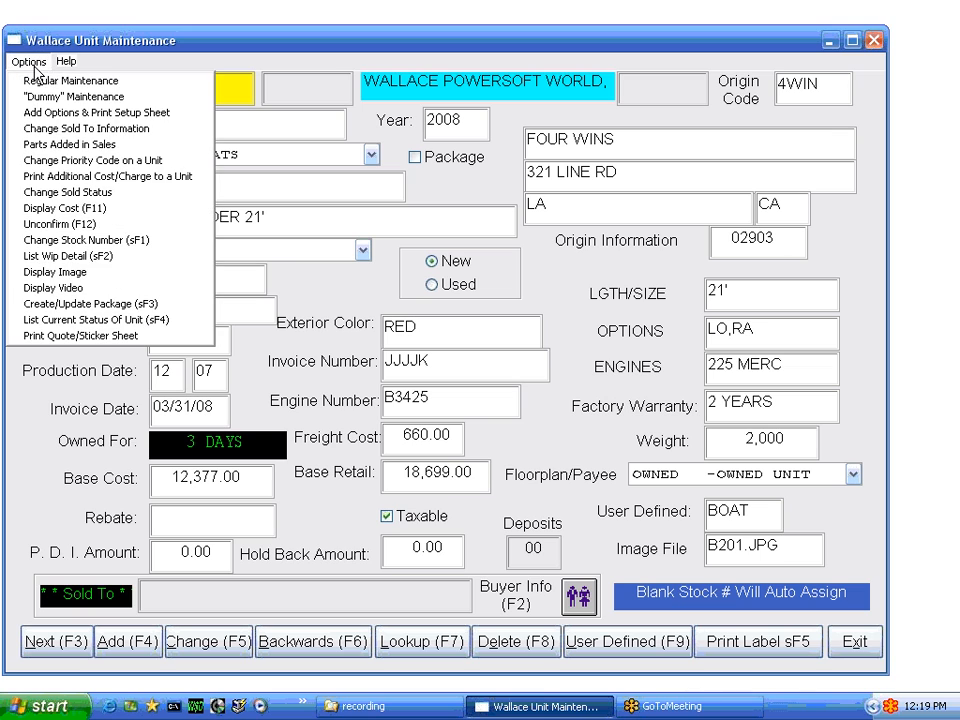
click(66, 145)
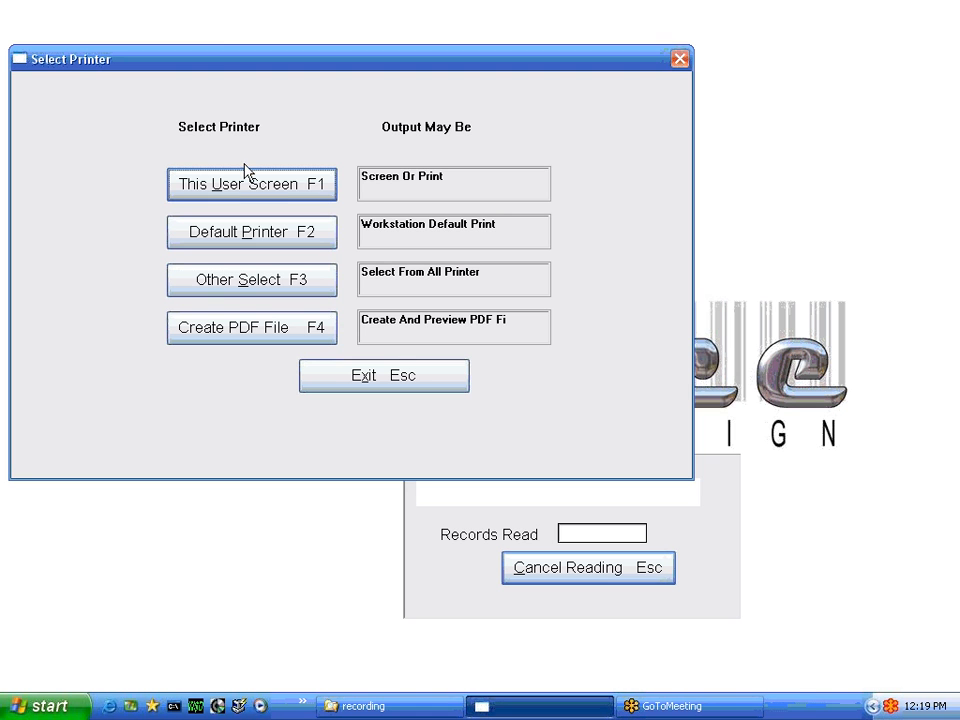
click(252, 187)
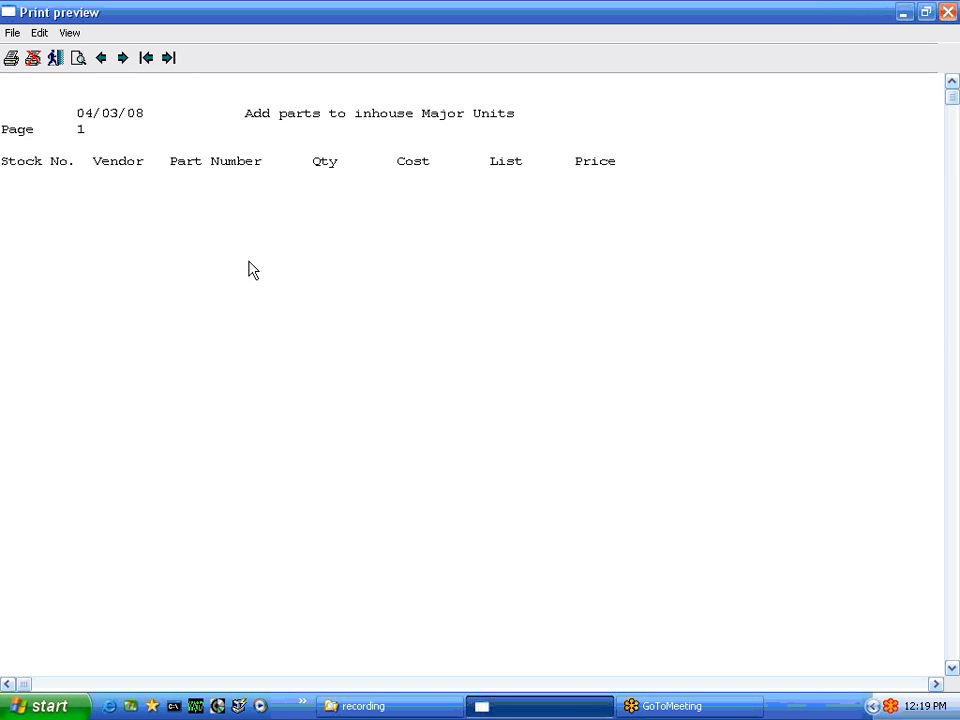
click(31, 58)
click(449, 407)
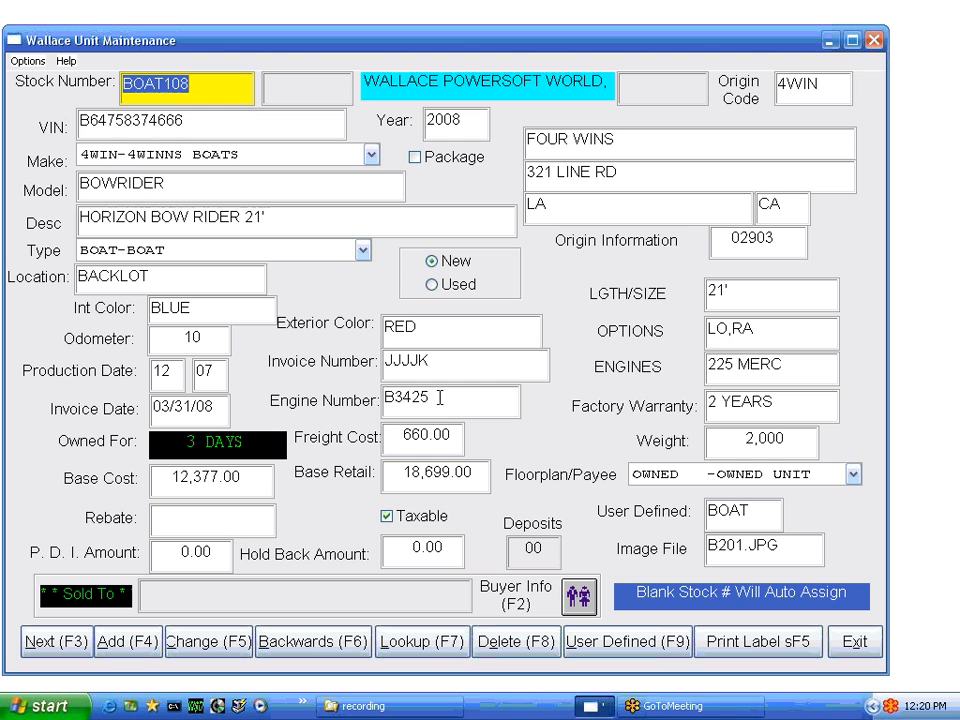
click(28, 61)
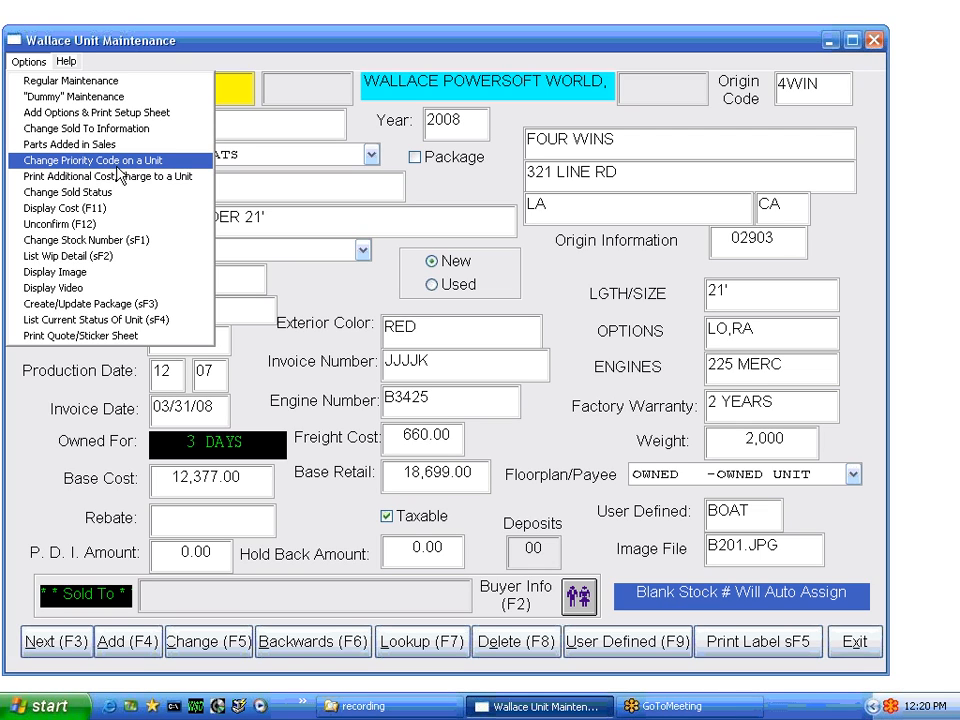
Set the unit's priority code to 9
click(110, 161)
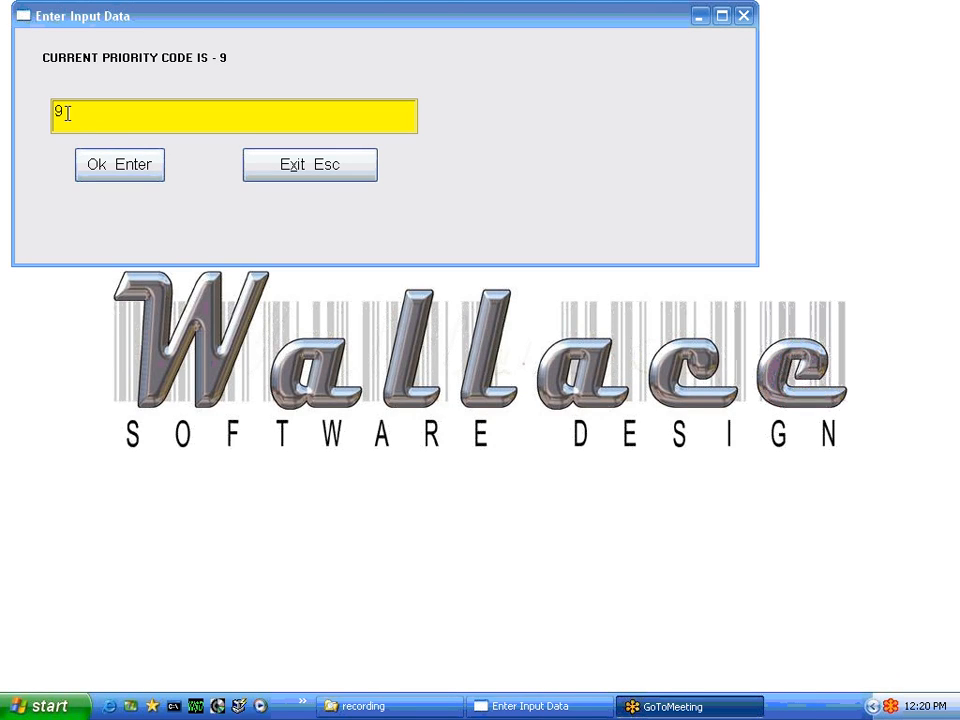
click(100, 165)
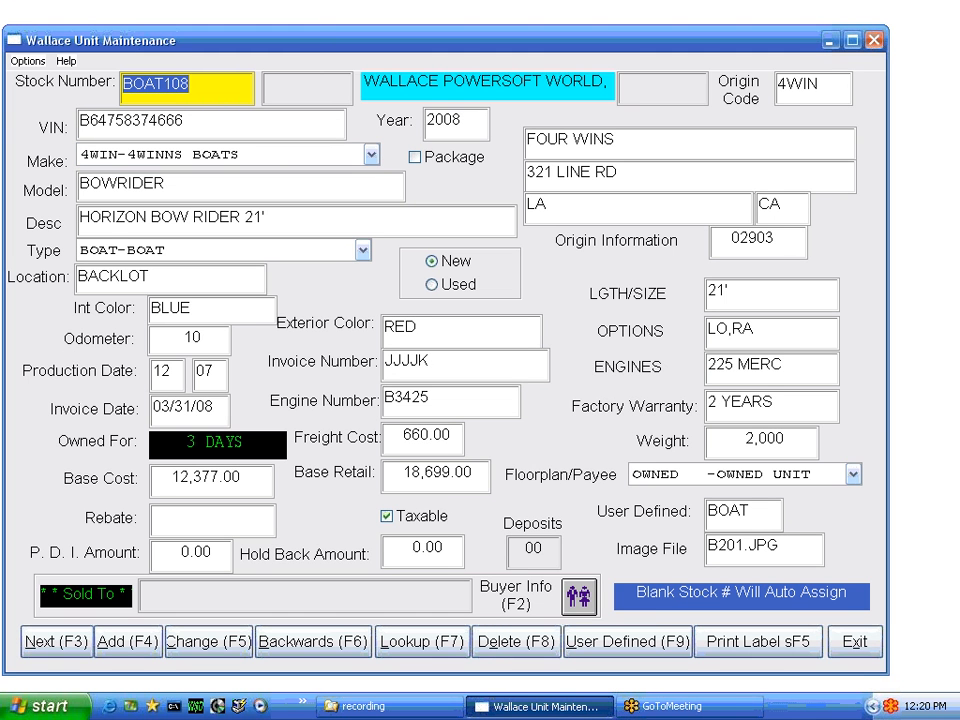
click(29, 61)
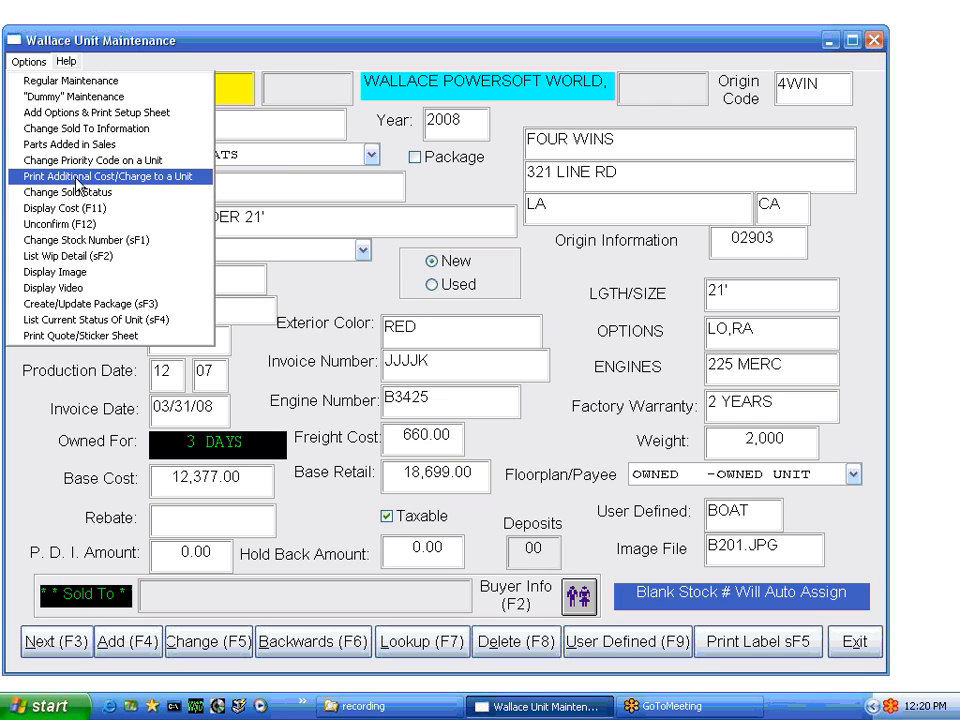
Preview the additional cost and charge sheet on screen, then cancel printing it
click(108, 178)
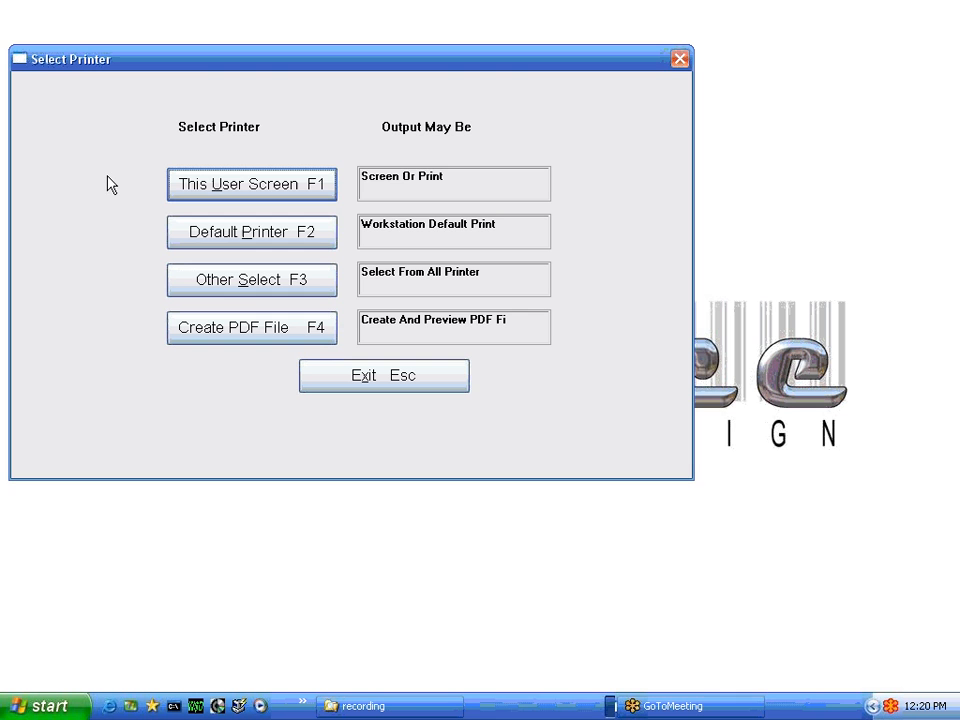
click(272, 174)
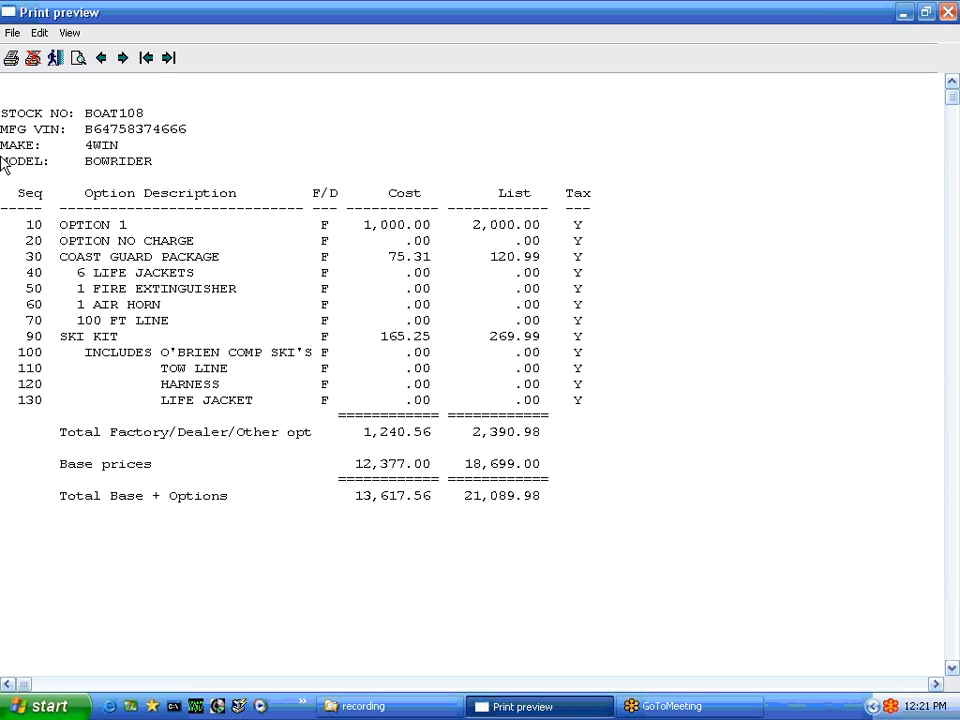
click(33, 58)
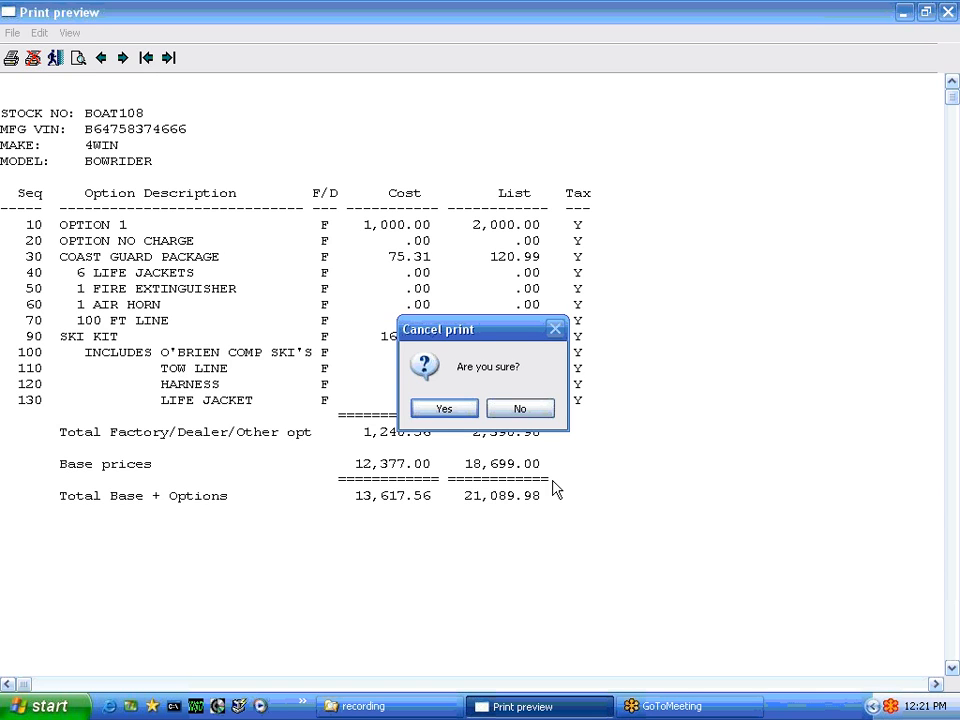
click(446, 410)
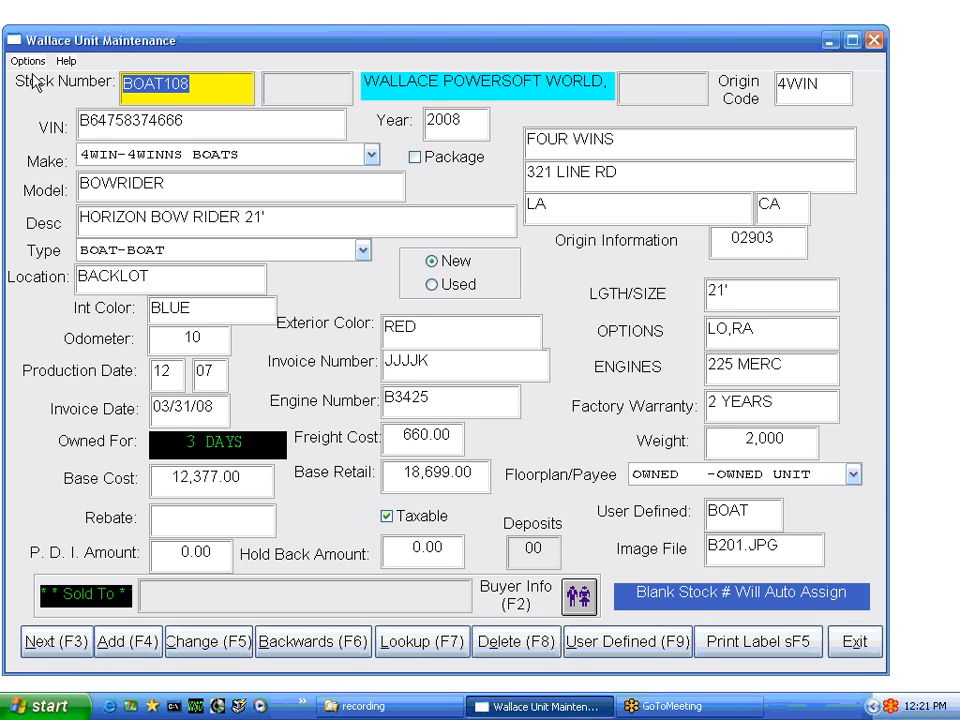
click(27, 61)
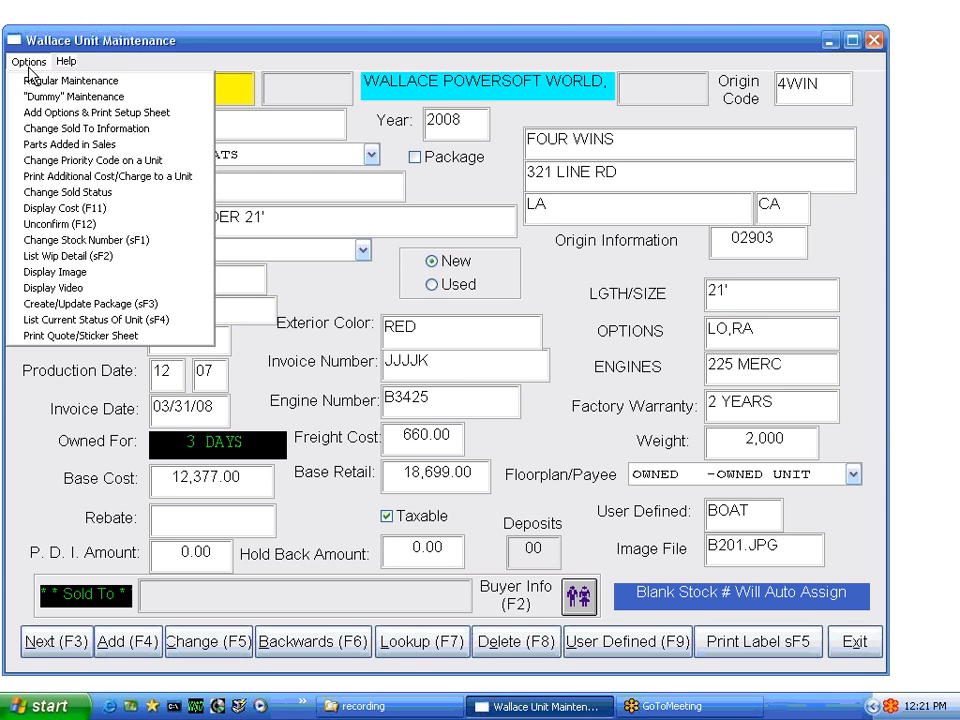
click(70, 209)
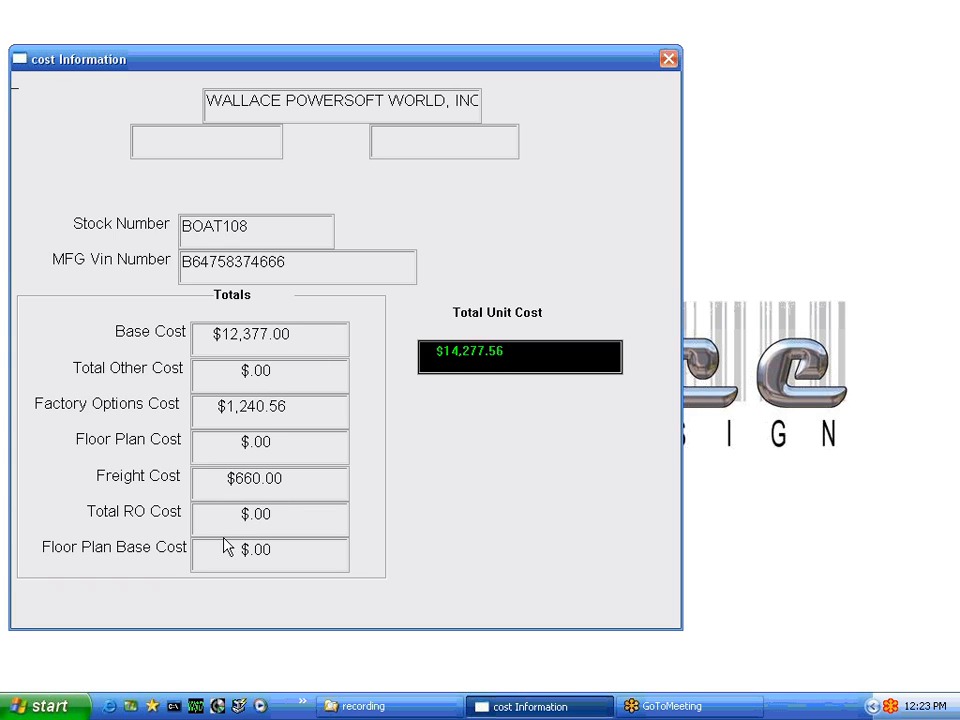
click(668, 61)
click(30, 61)
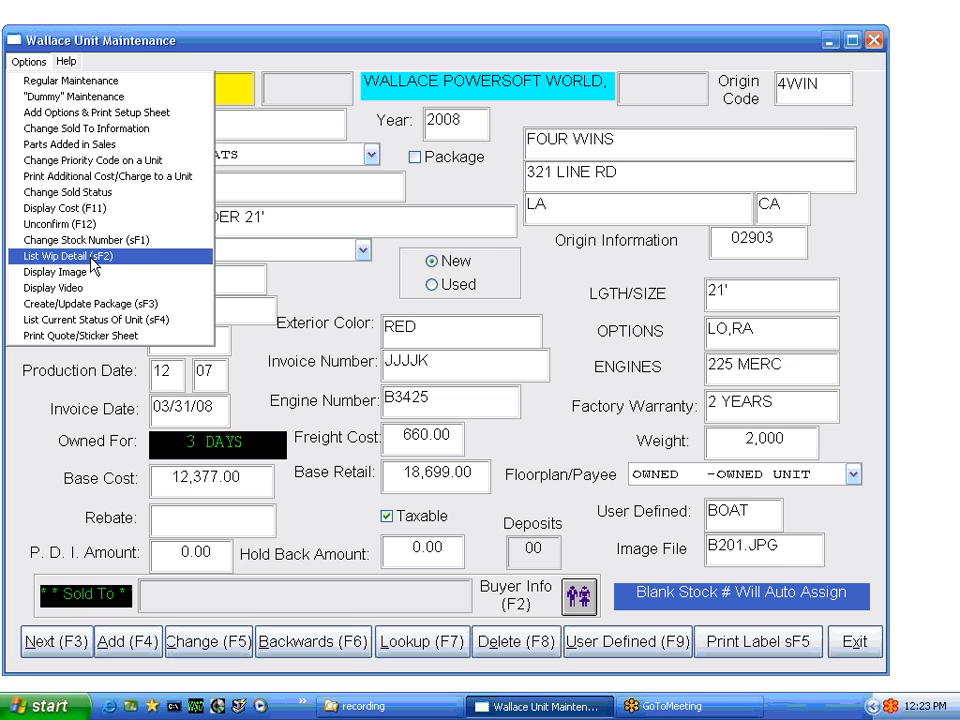
click(130, 328)
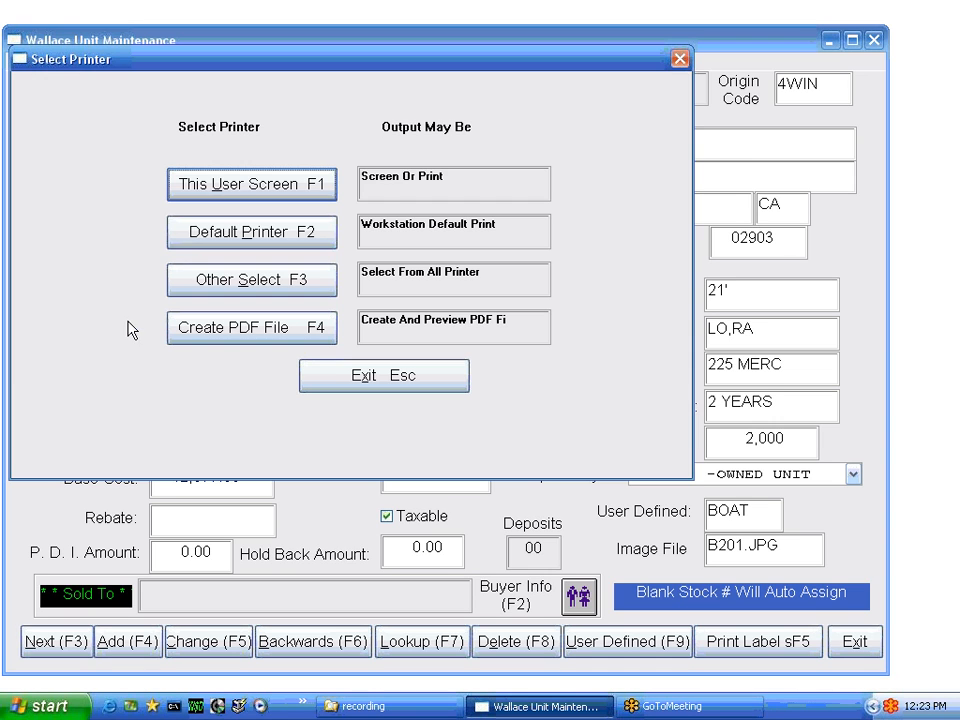
click(240, 190)
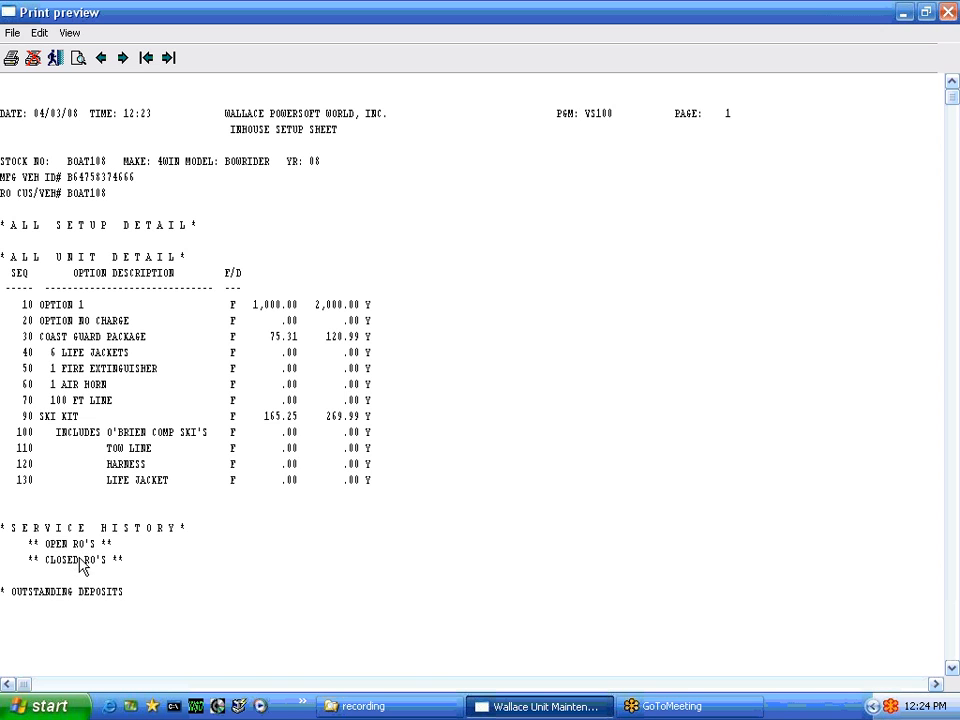
click(33, 57)
click(447, 411)
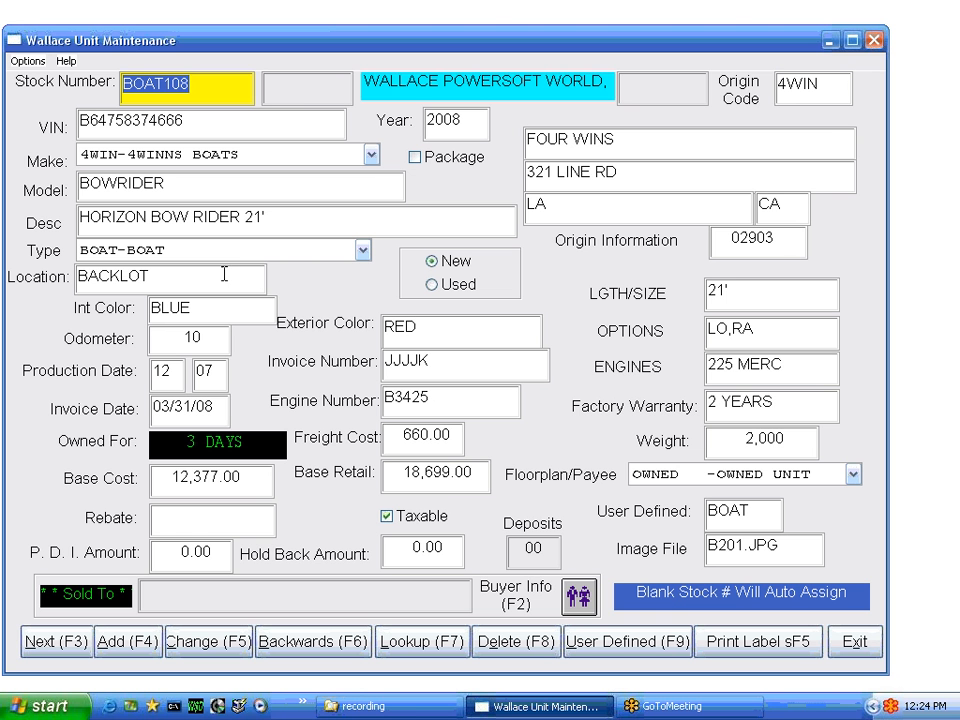
click(28, 61)
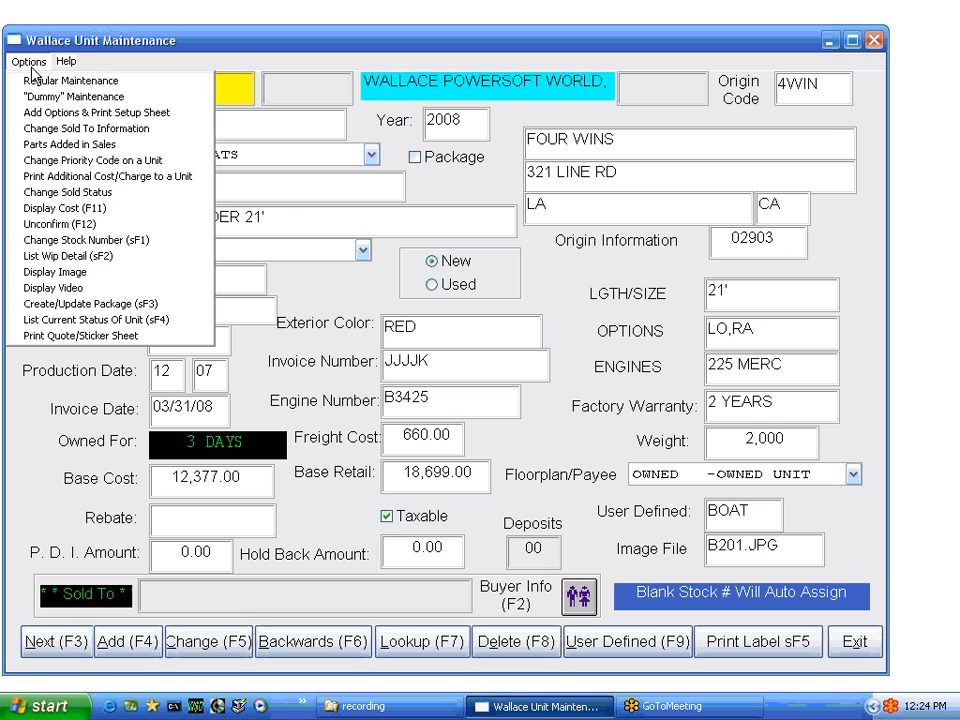
Start a single quote/sticker sheet and duplicate its six comment lines by copy and paste
click(72, 340)
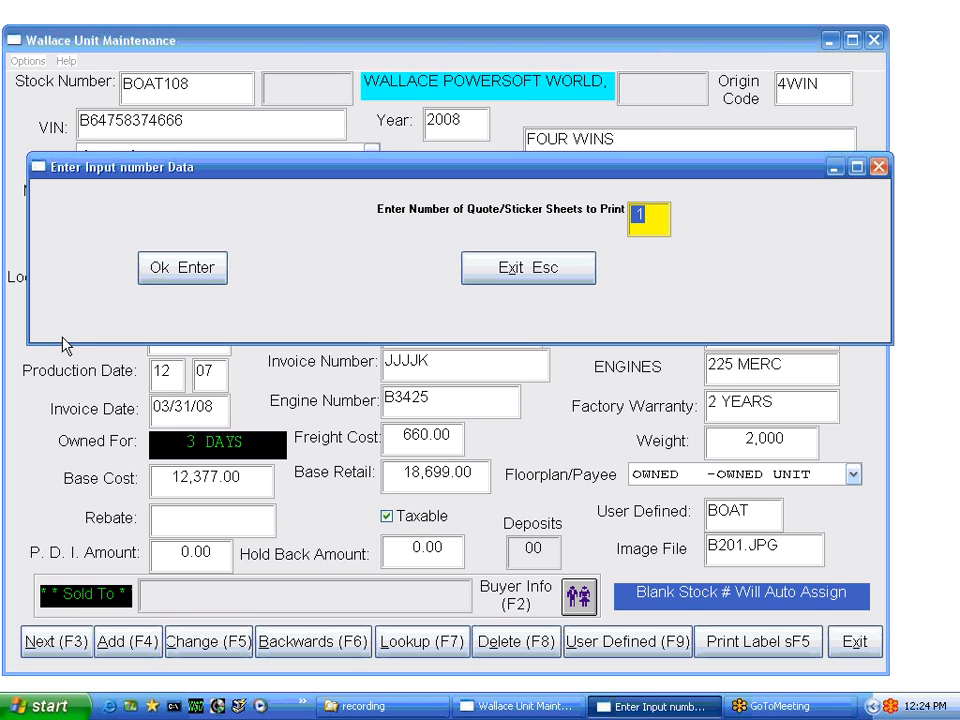
click(212, 272)
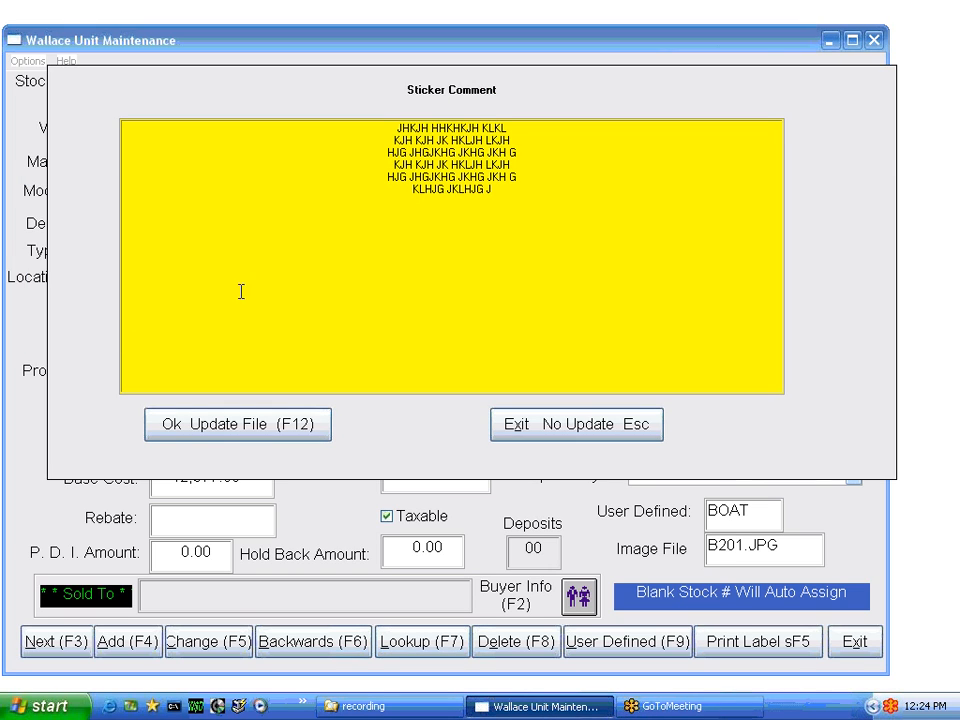
drag(393, 128, 519, 190)
right_click(458, 156)
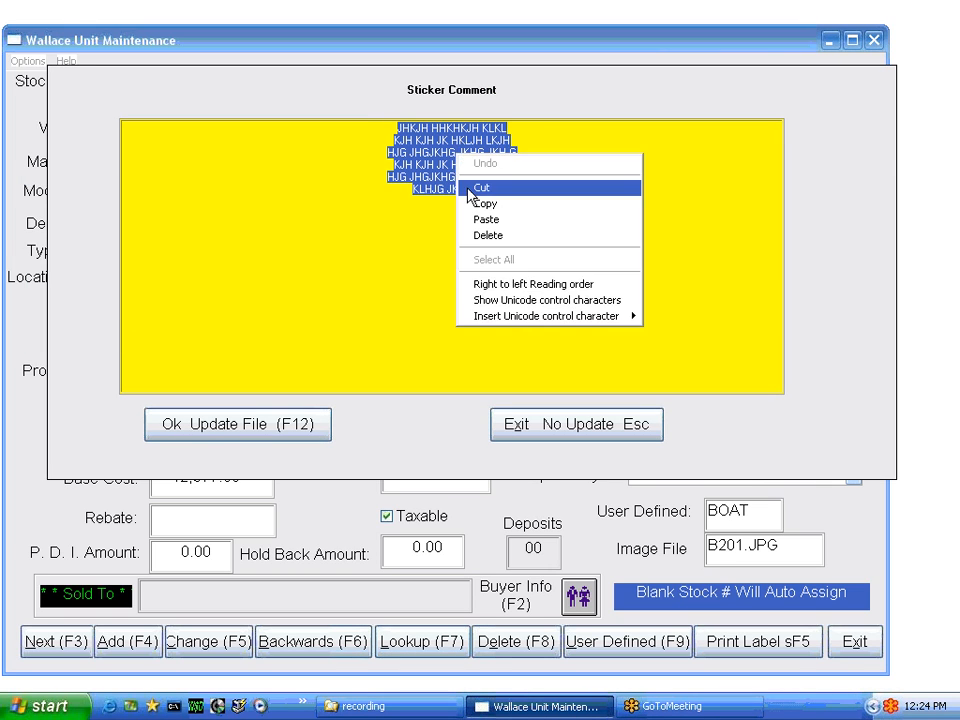
click(485, 204)
click(420, 212)
right_click(420, 214)
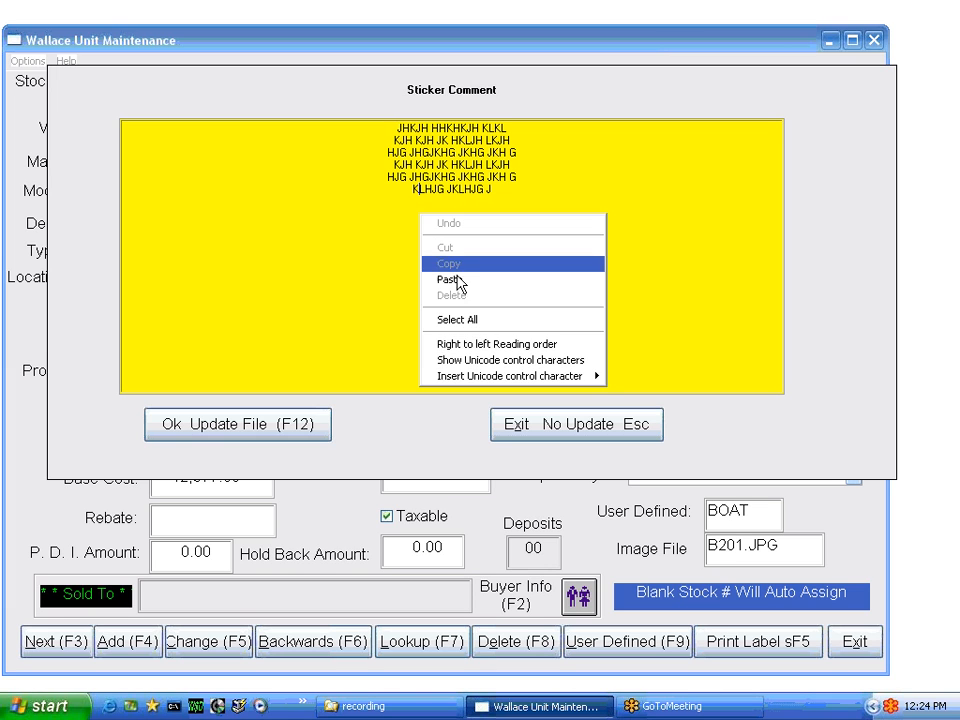
click(452, 281)
Add 'JHJHG JHGKJG JKG JKG GJKGH' to the fourth comment line and save the comment
click(409, 166)
text(JHJHG JHGKJG JKG JKG GJKGH)
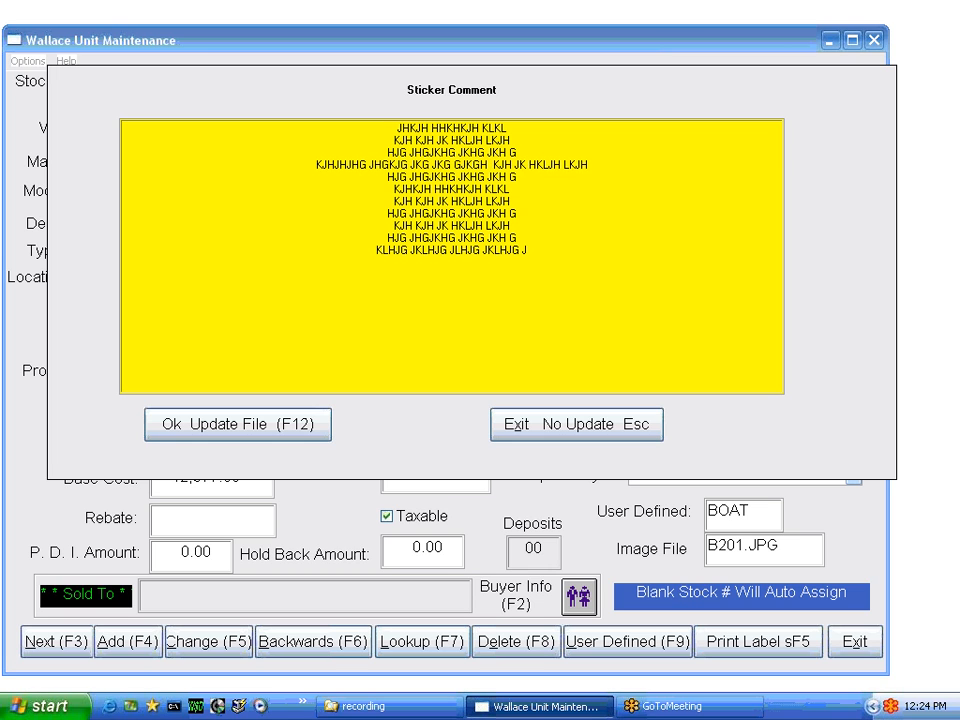
click(285, 428)
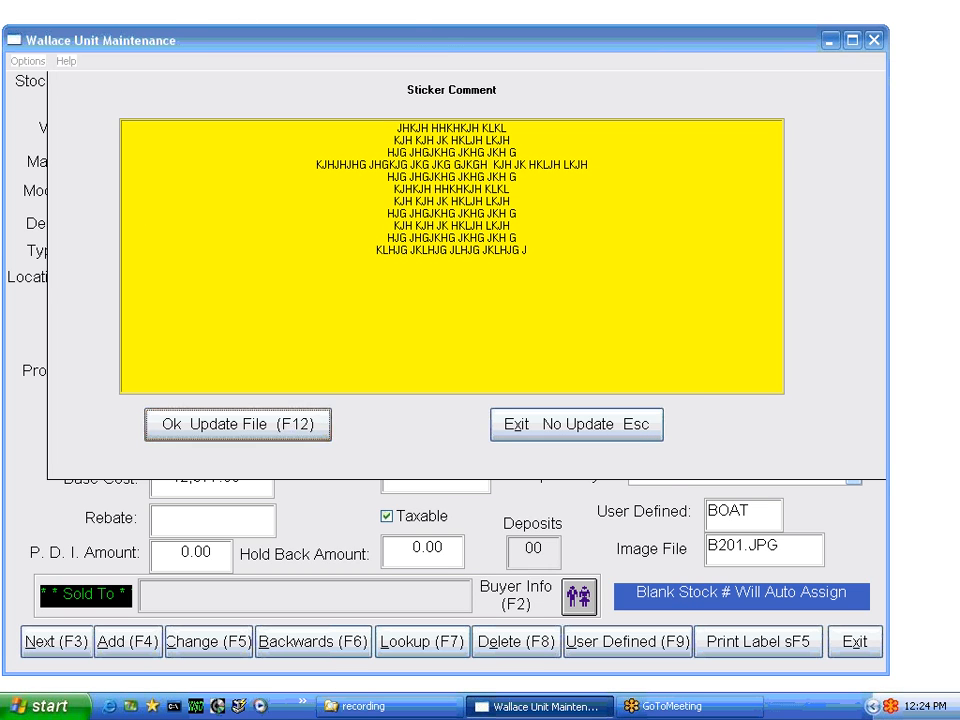
Review the on-screen sticker preview totalling $21,089.98 MSRP, then cancel printing and close it
click(406, 417)
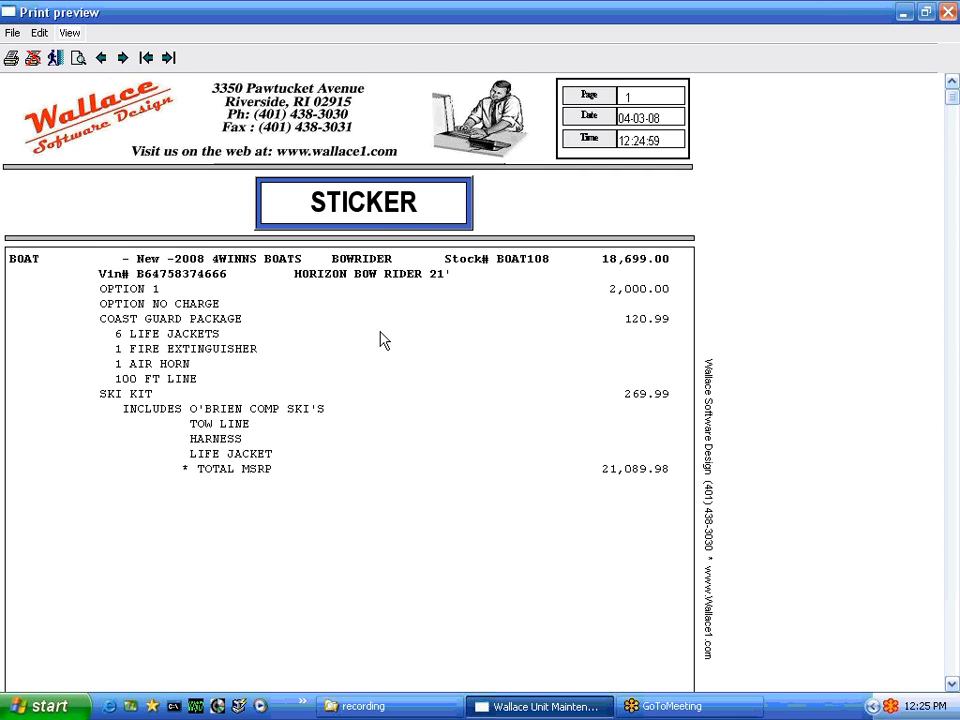
scroll(381, 337, down, 1)
scroll(378, 340, down, 6)
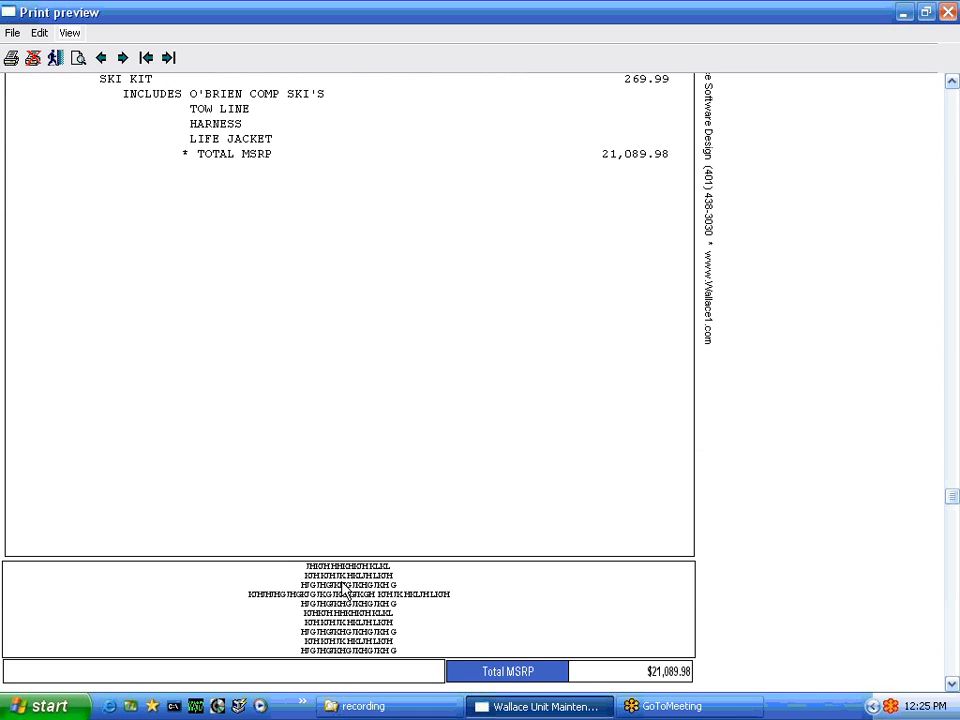
scroll(546, 221, down, 2)
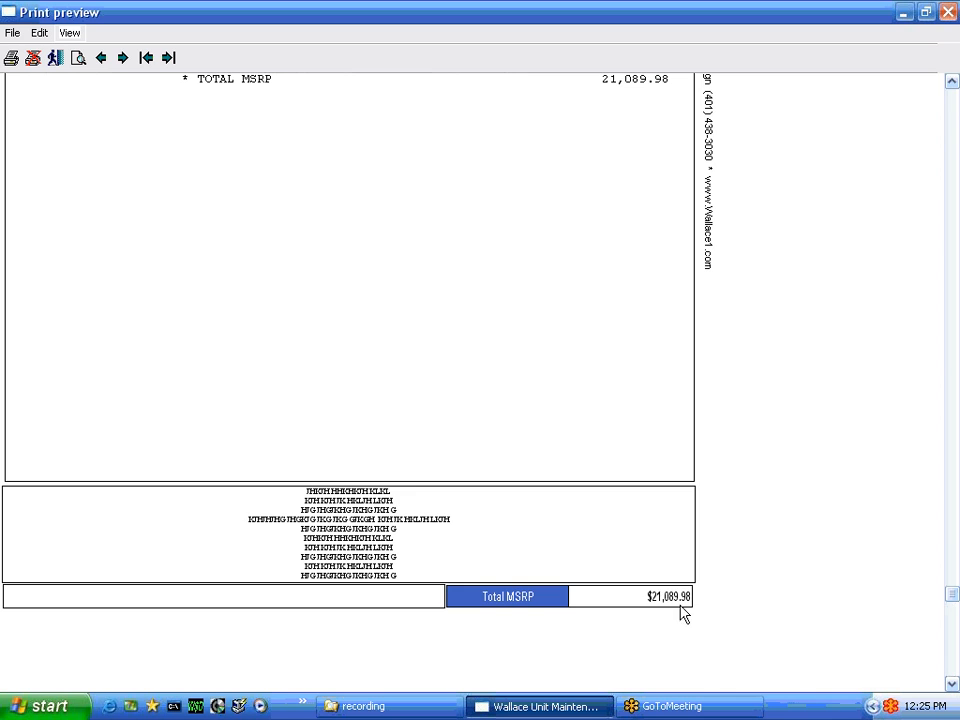
scroll(363, 334, up, 8)
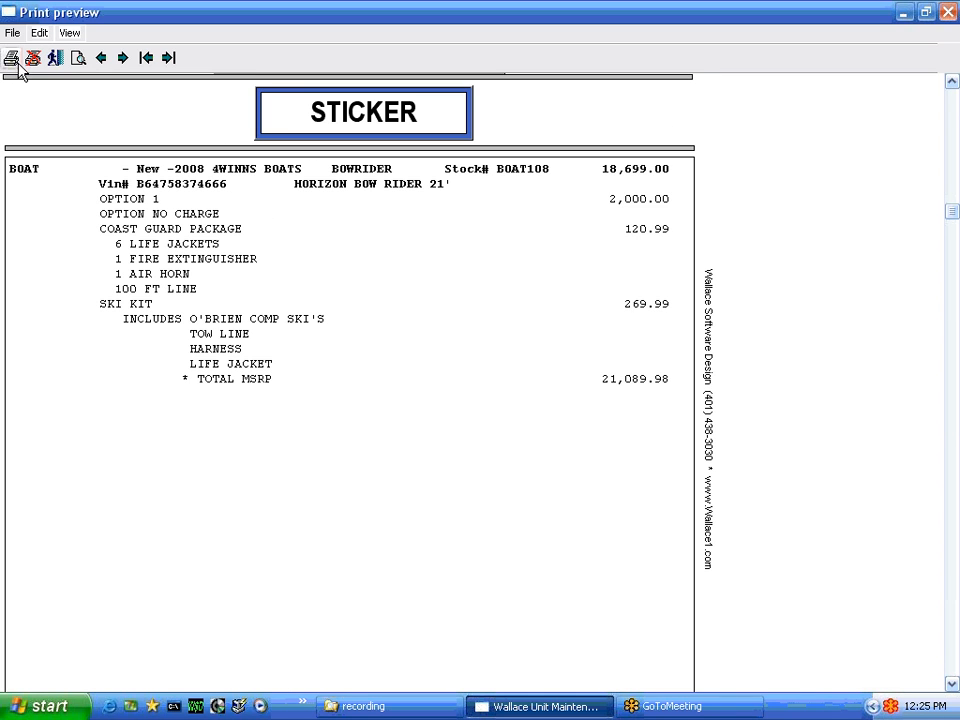
click(33, 59)
click(444, 410)
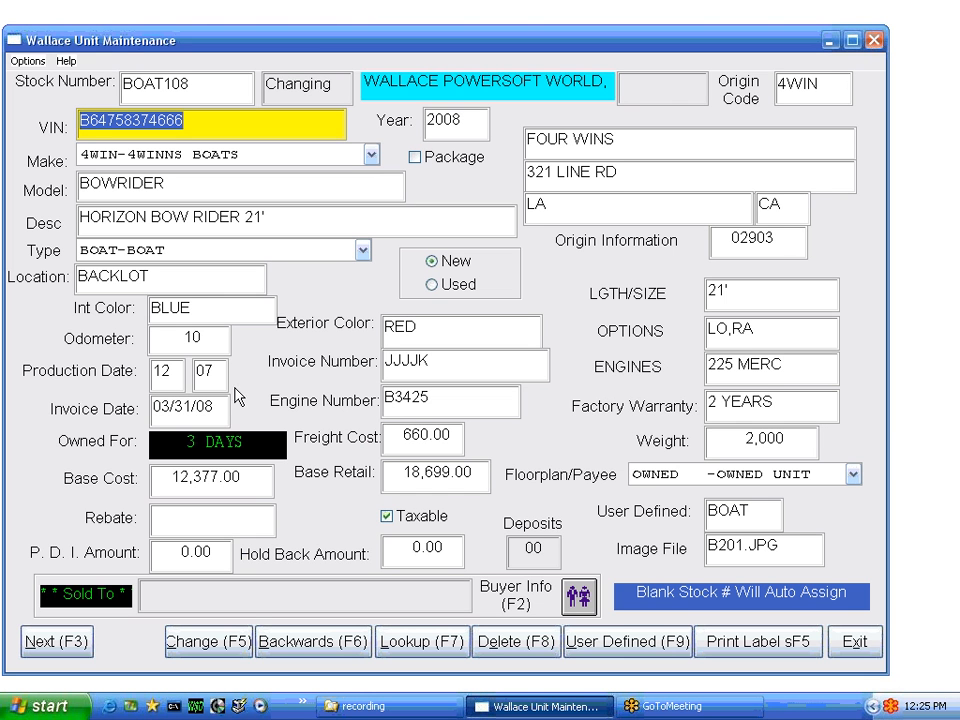
Print one Avery 5168 large label at the first position, then close the unit record
click(16, 67)
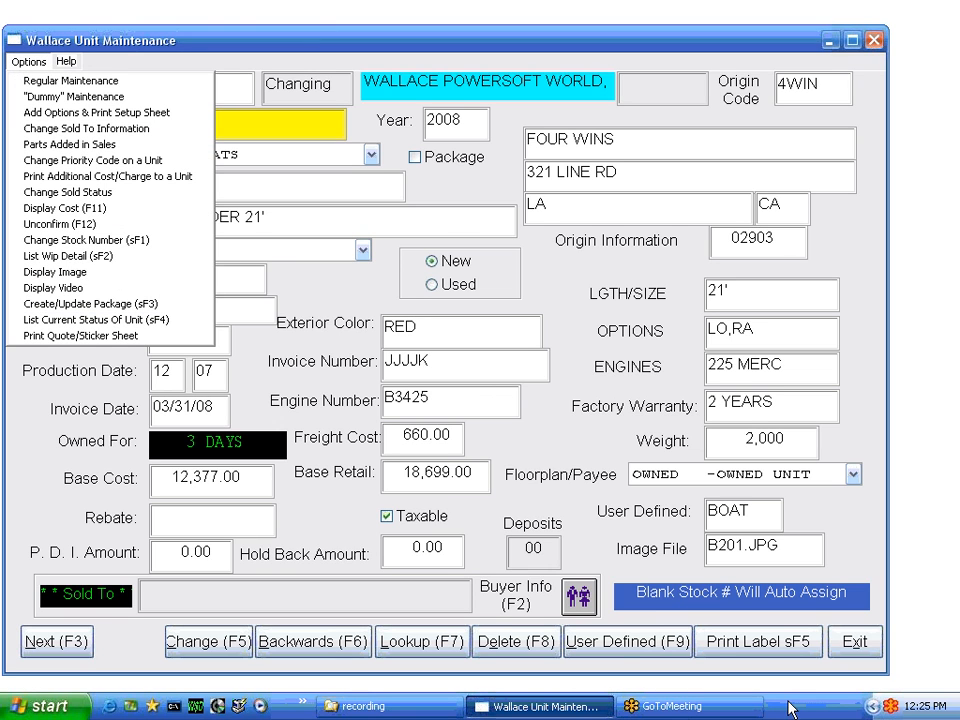
click(762, 645)
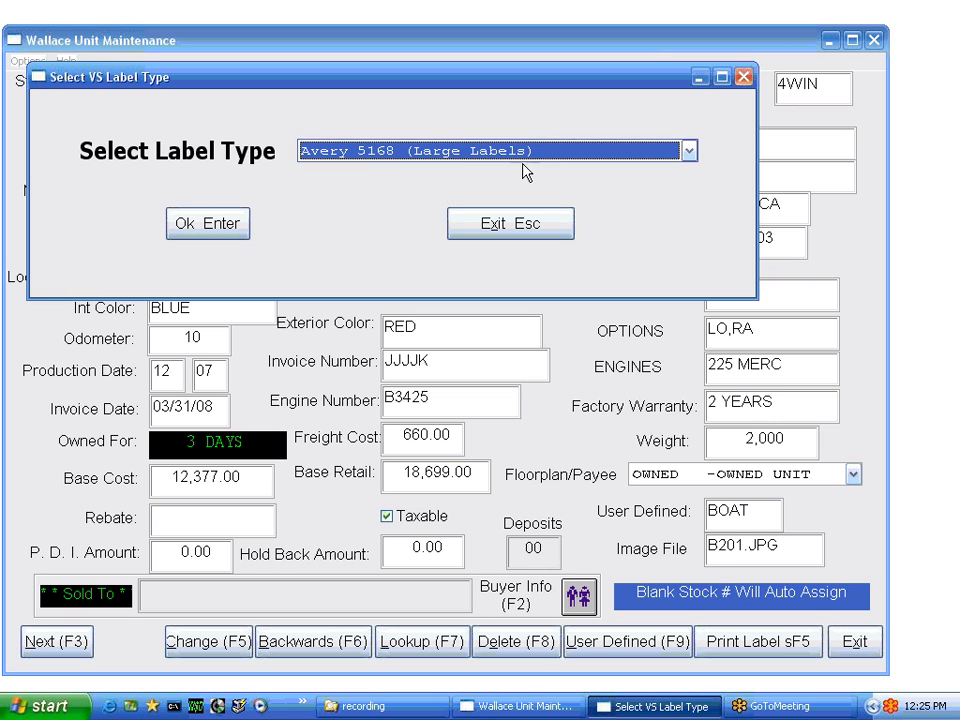
click(224, 226)
click(193, 316)
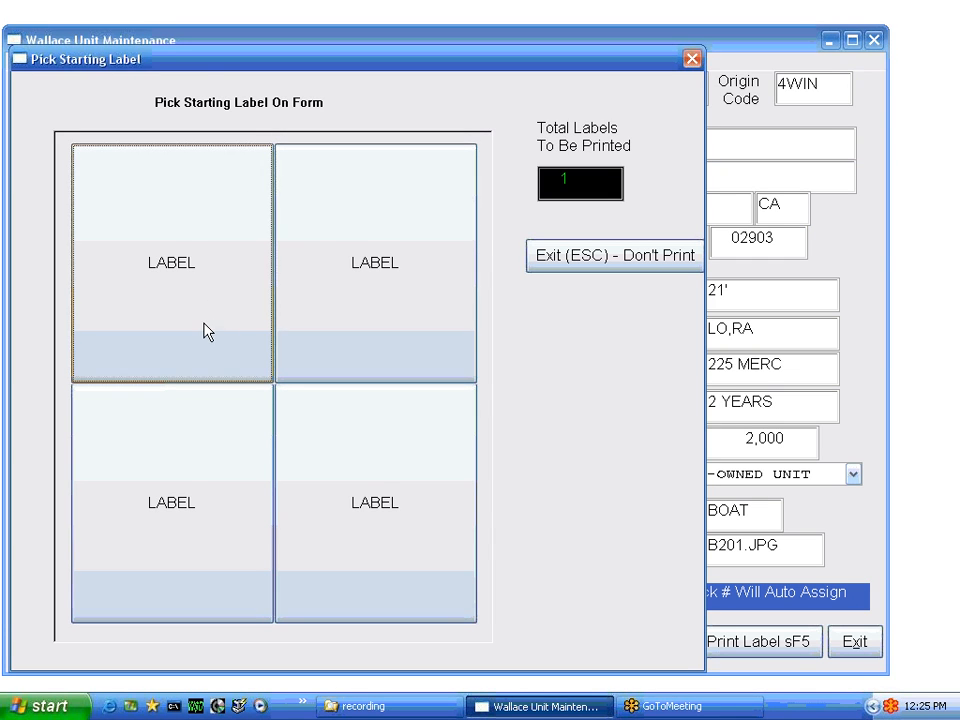
click(643, 259)
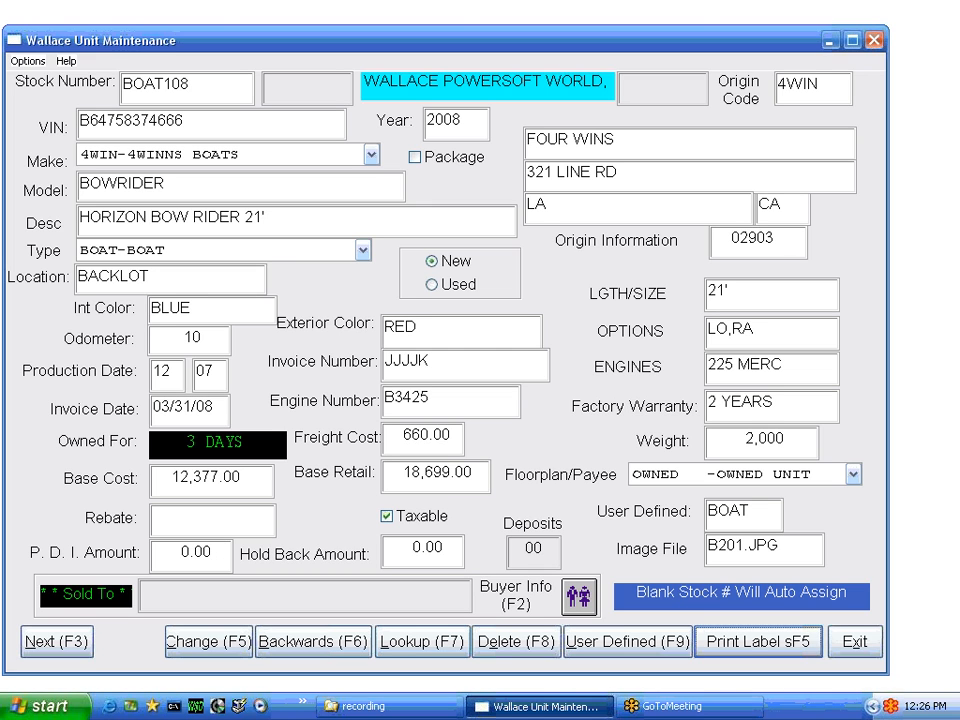
click(855, 643)
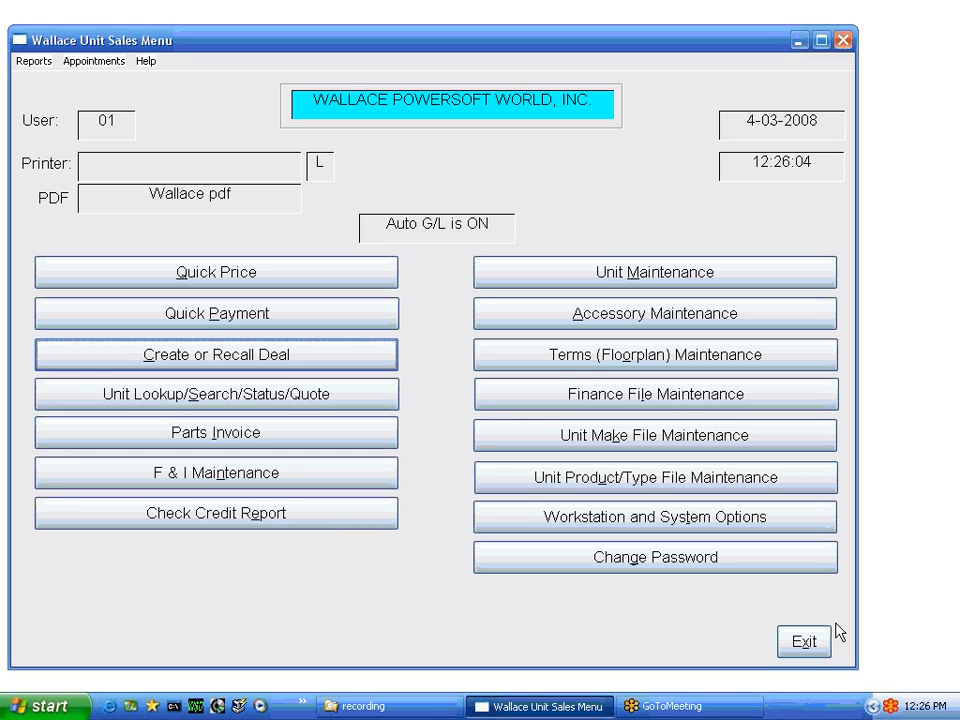
Open Unit Maintenance as a blank record, with Year defaulting to 2008
click(614, 279)
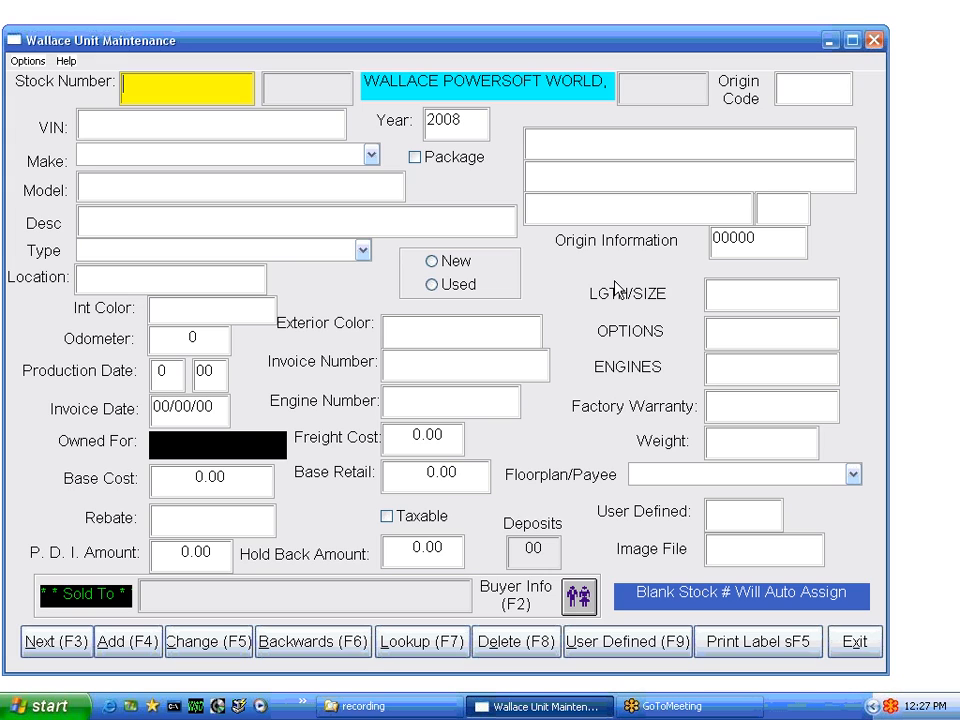
key(Tab)
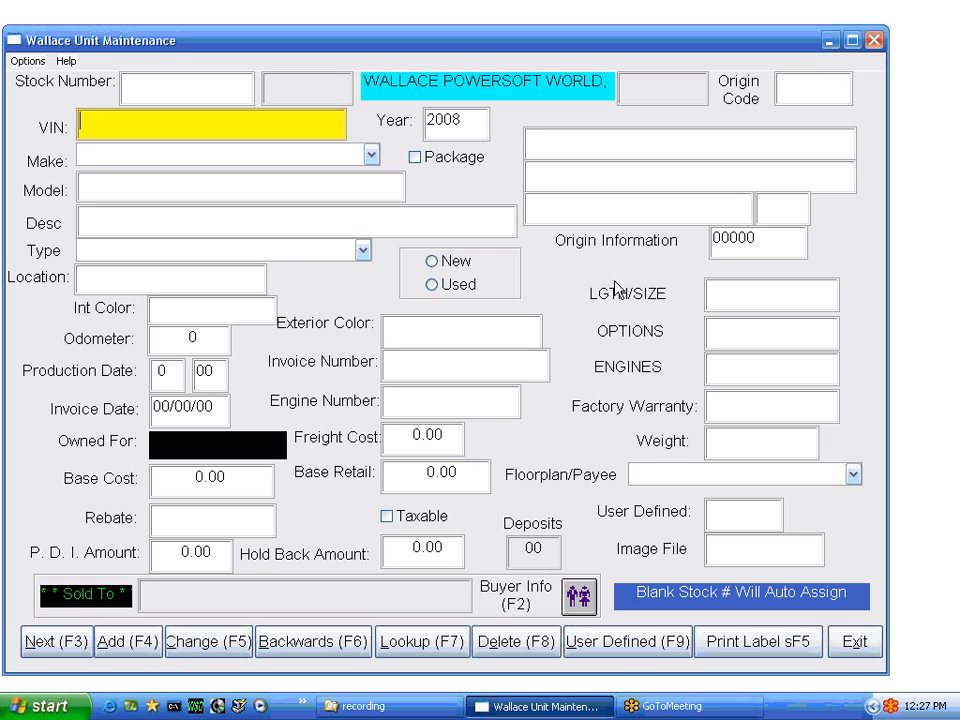
text(567657657576KK)
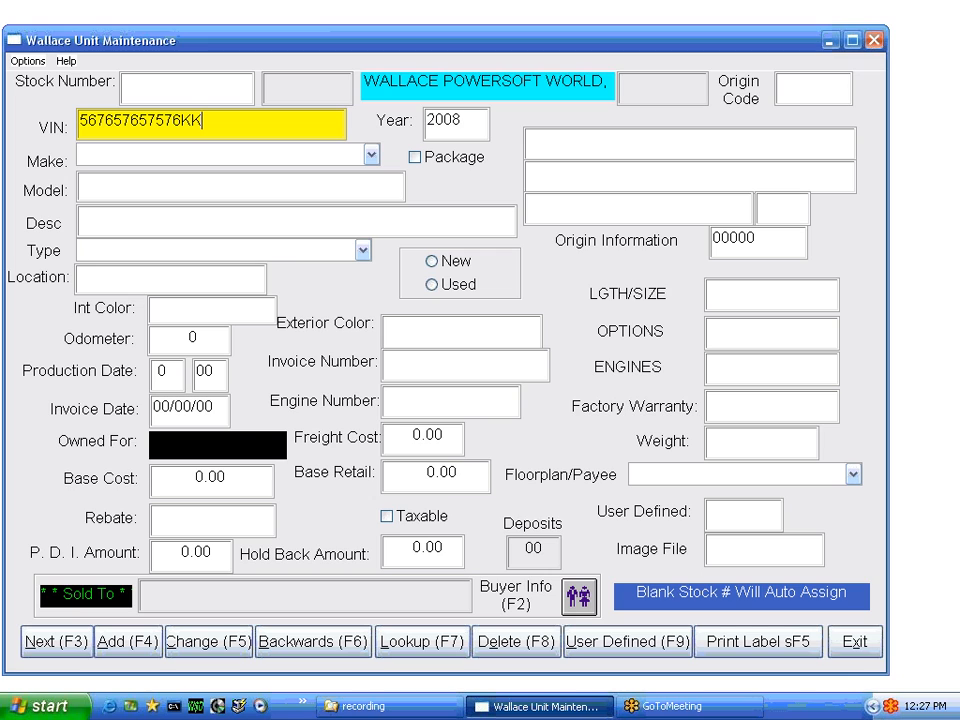
key(Tab)
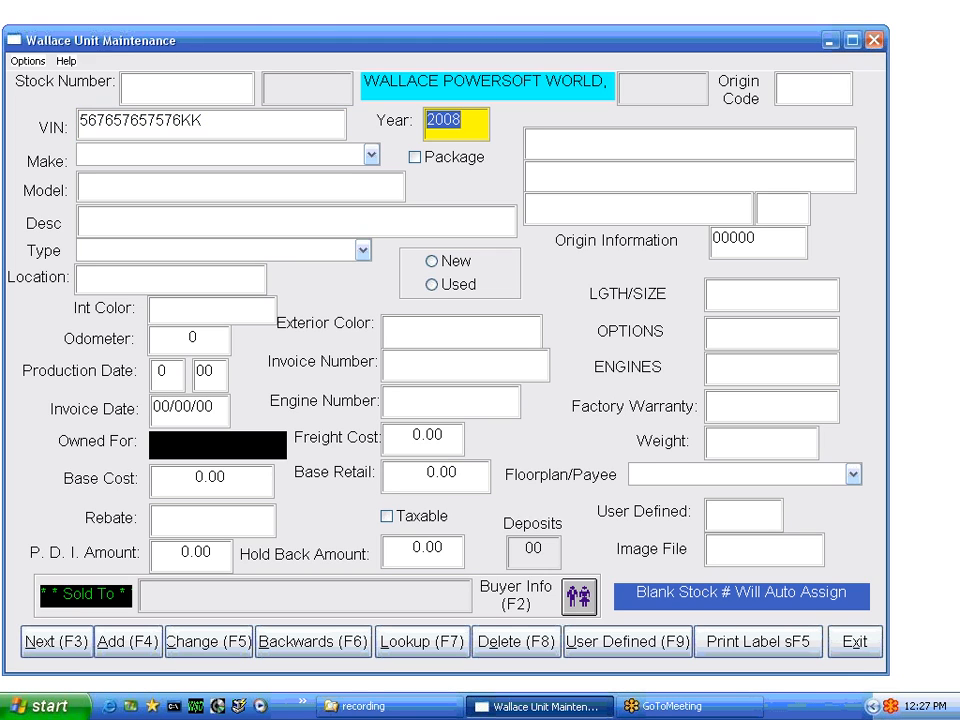
key(Tab)
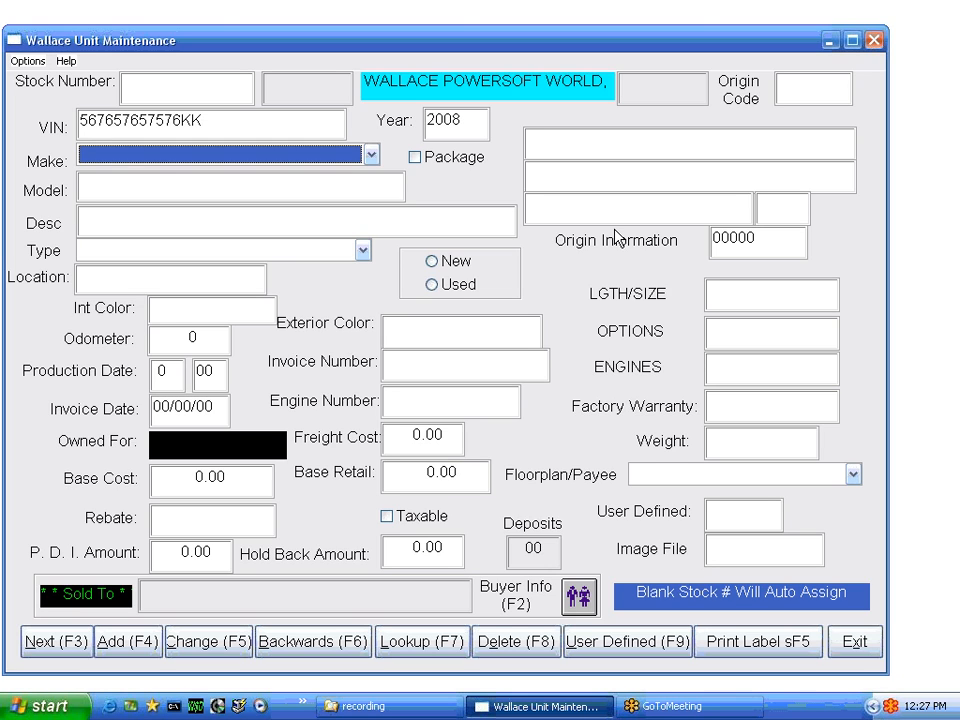
key(y)
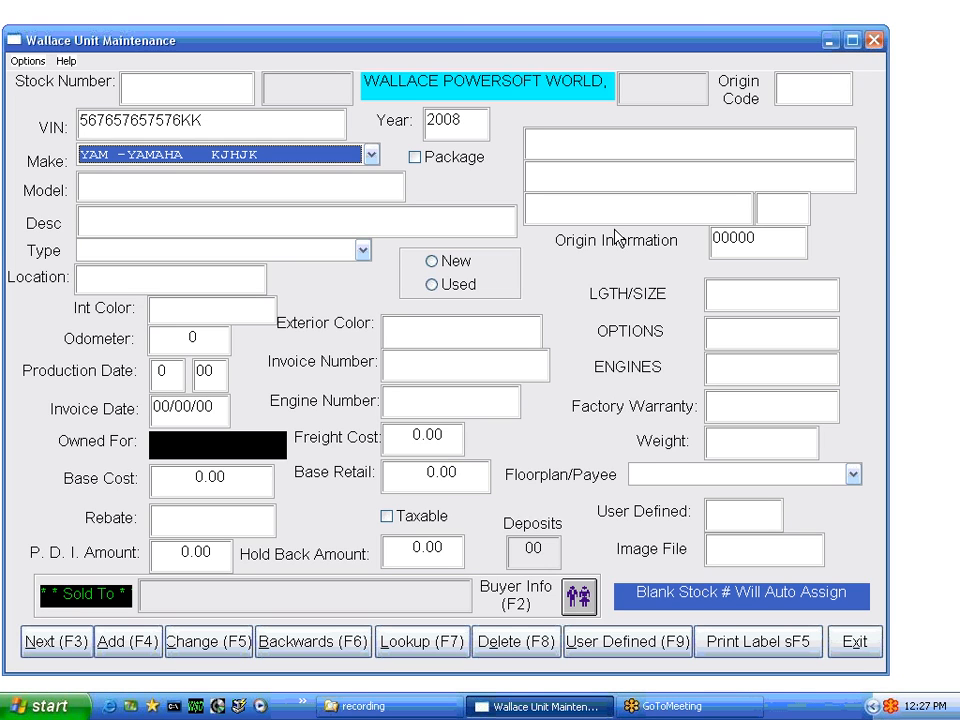
click(370, 155)
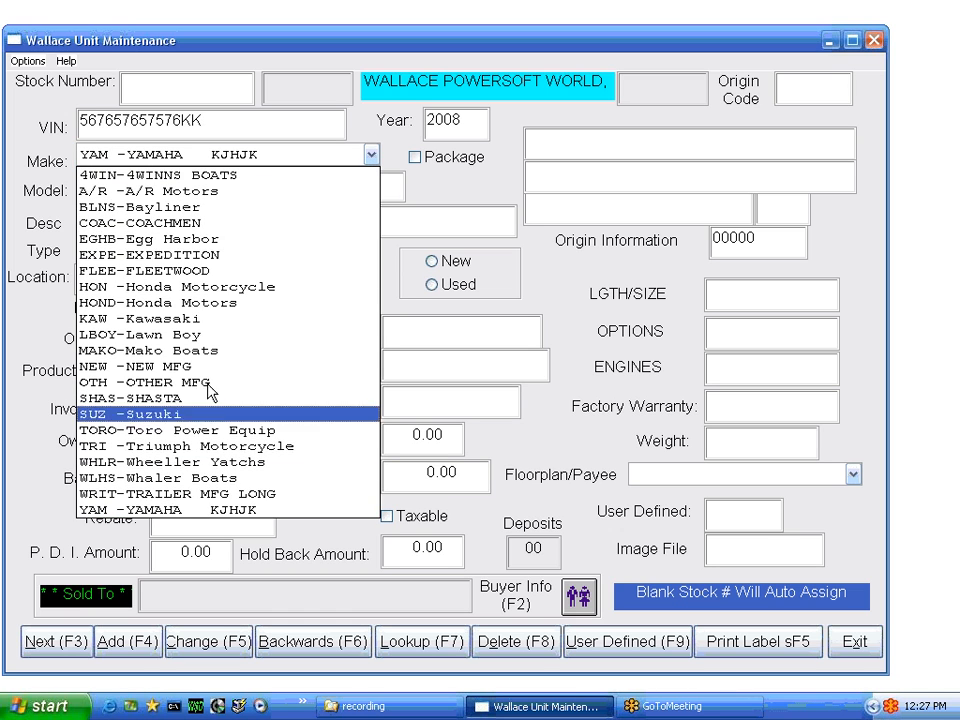
click(180, 512)
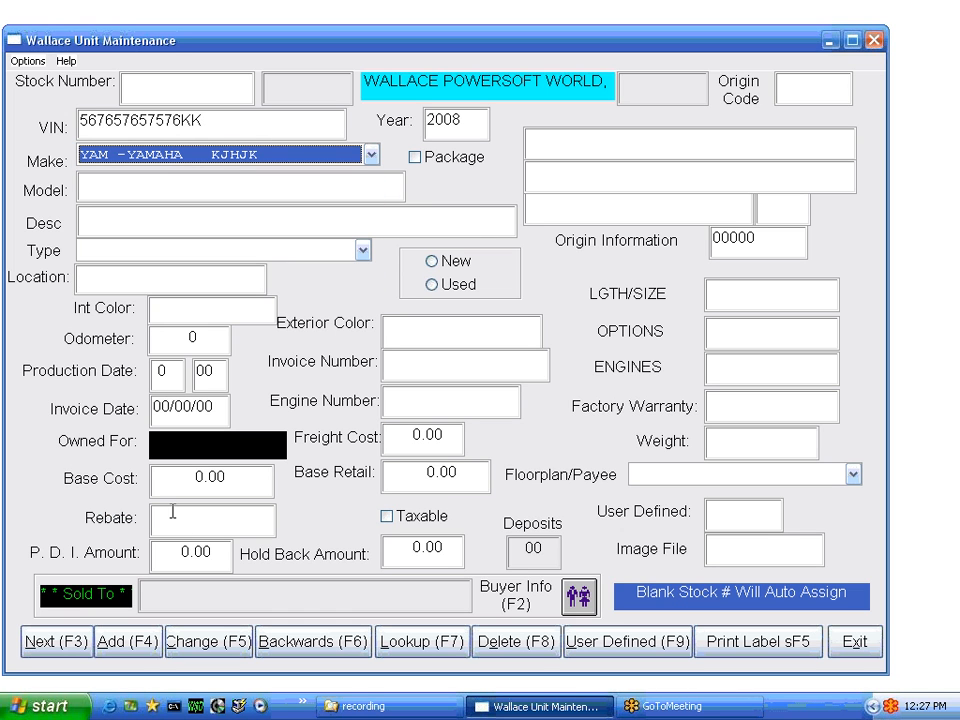
Enter model FJ1300 and a description beginning 'FJ1300 KJHKJH…'
key(Tab)
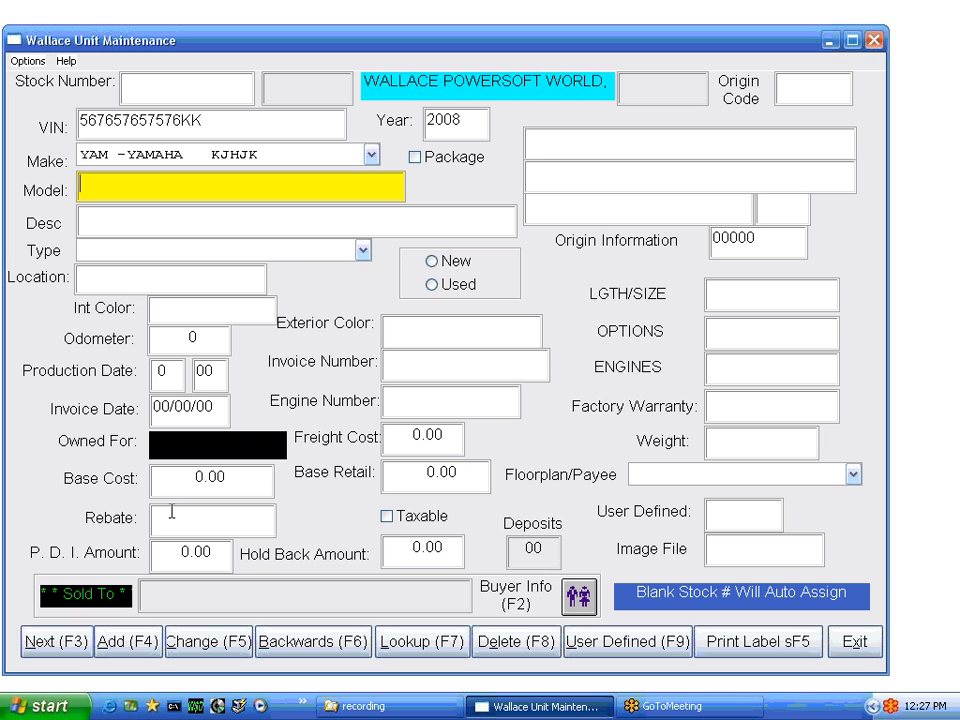
text(FJ1300)
key(Tab)
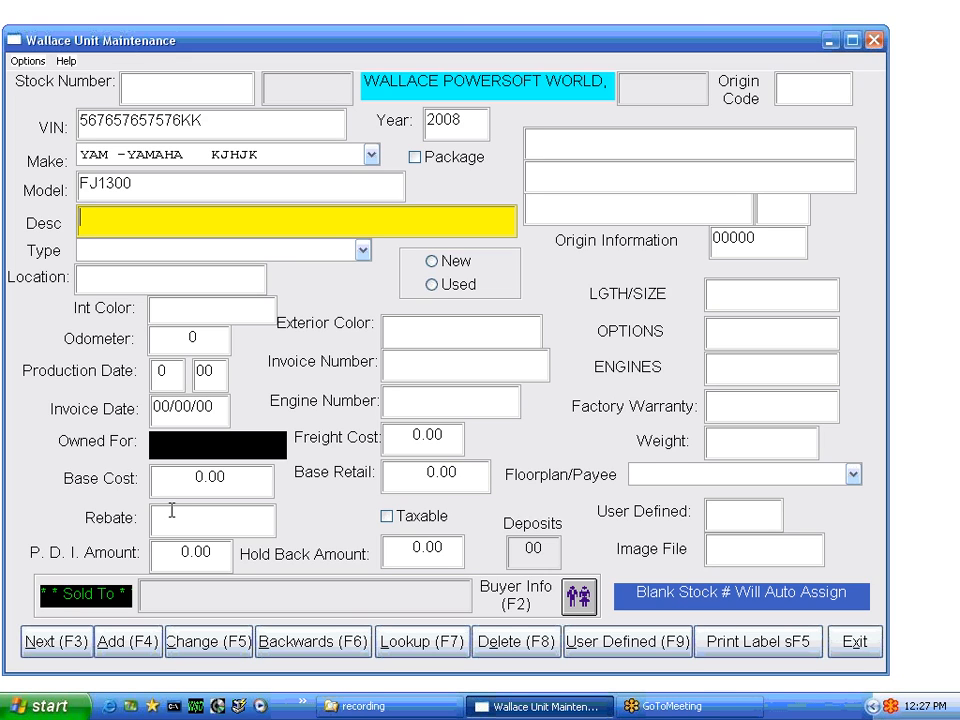
text(FJ1300 KJHKJHKJHJKHHJJKJHKJHKJHKJH)
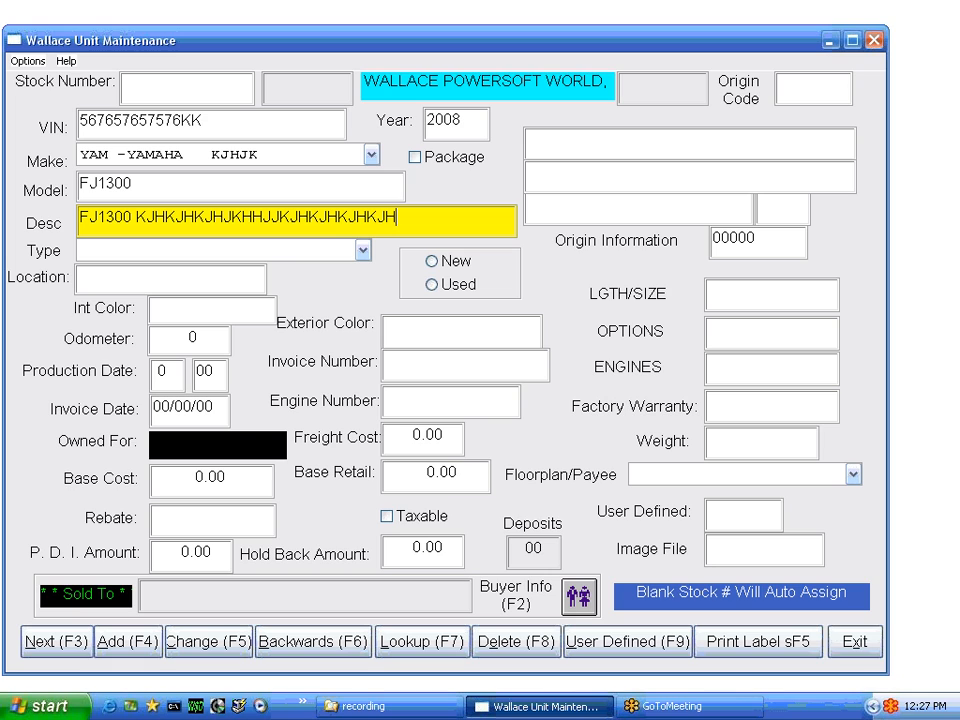
key(Tab)
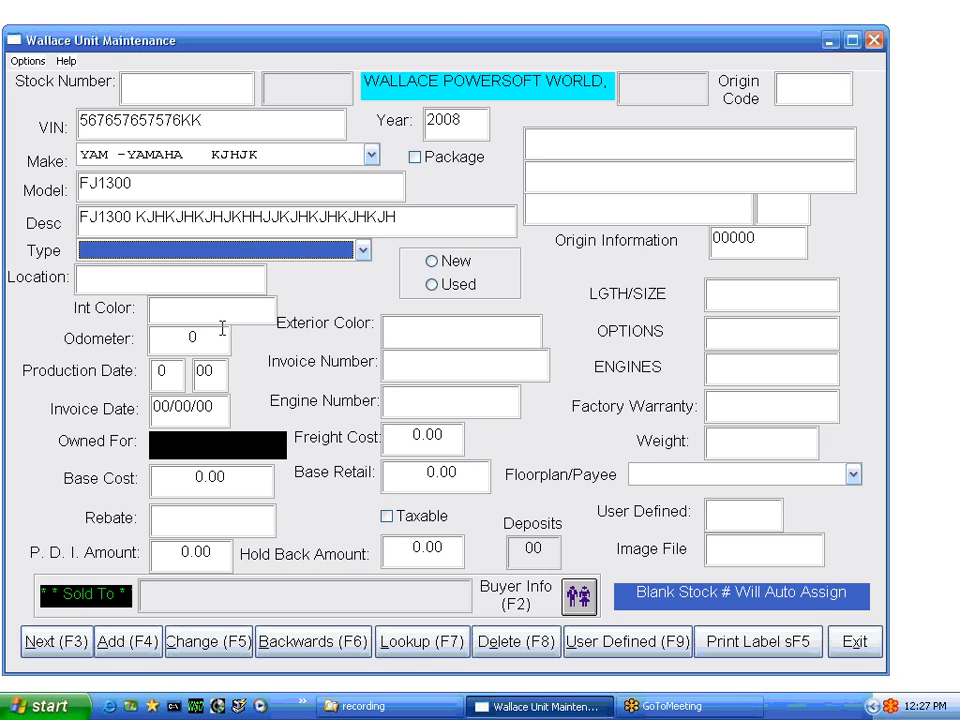
Set the unit type to MC -MOTORCYCLE and the location to BACK ROOM
text(MC)
key(Tab)
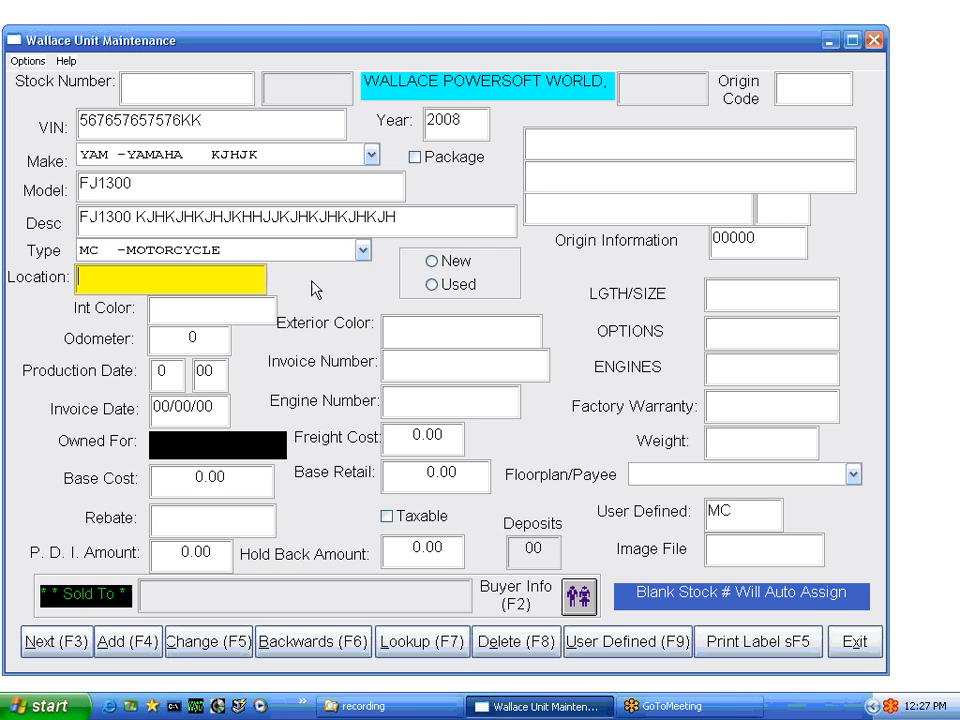
click(362, 250)
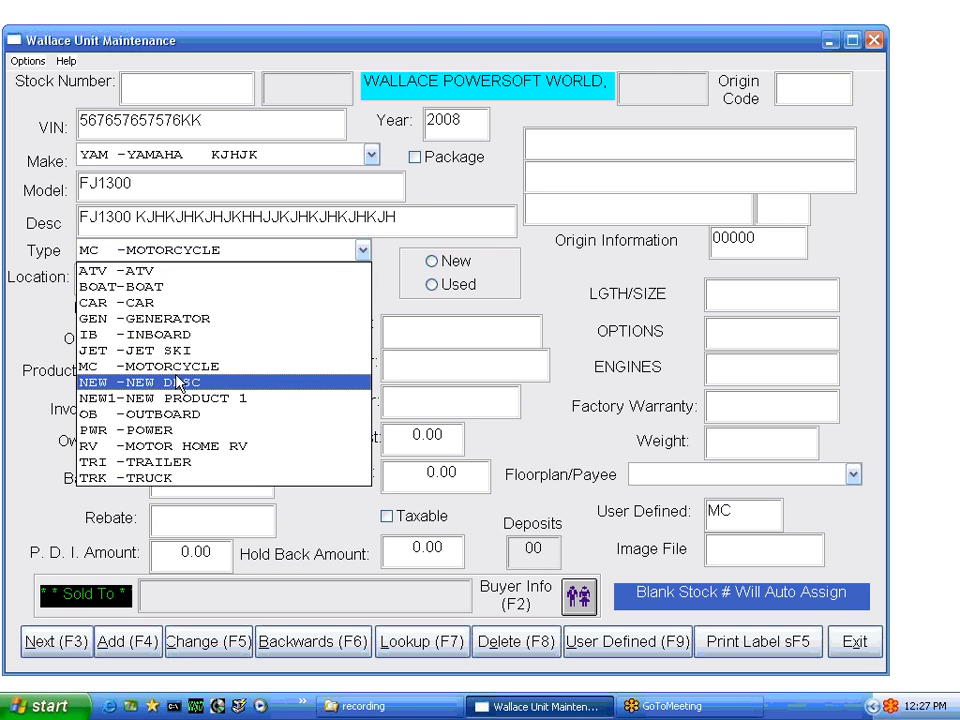
click(207, 368)
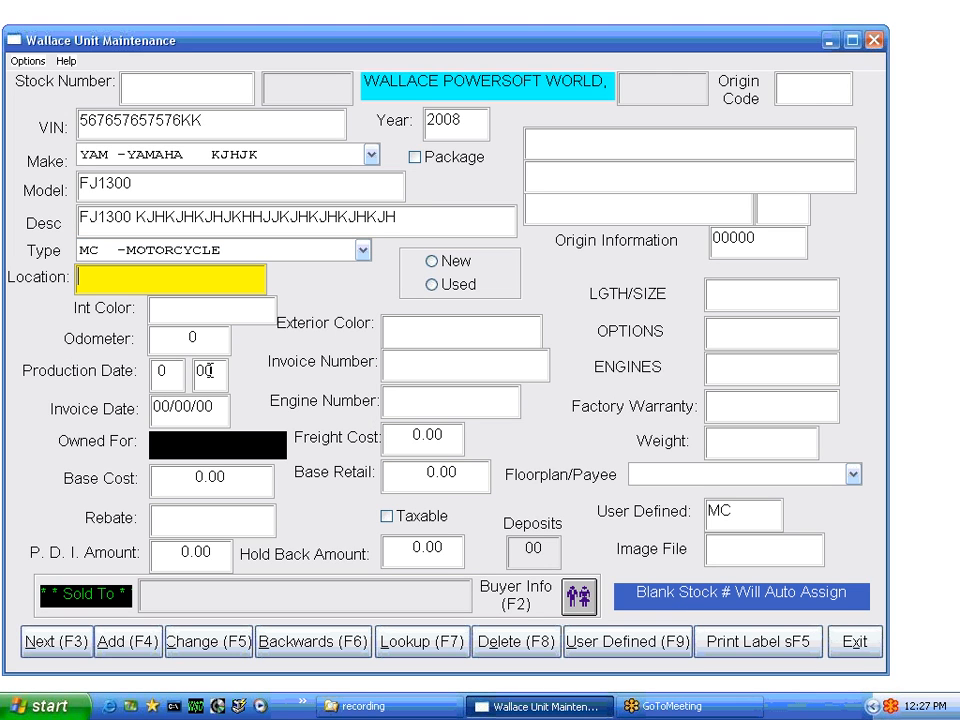
click(157, 278)
text(BACK ROOM)
key(Tab)
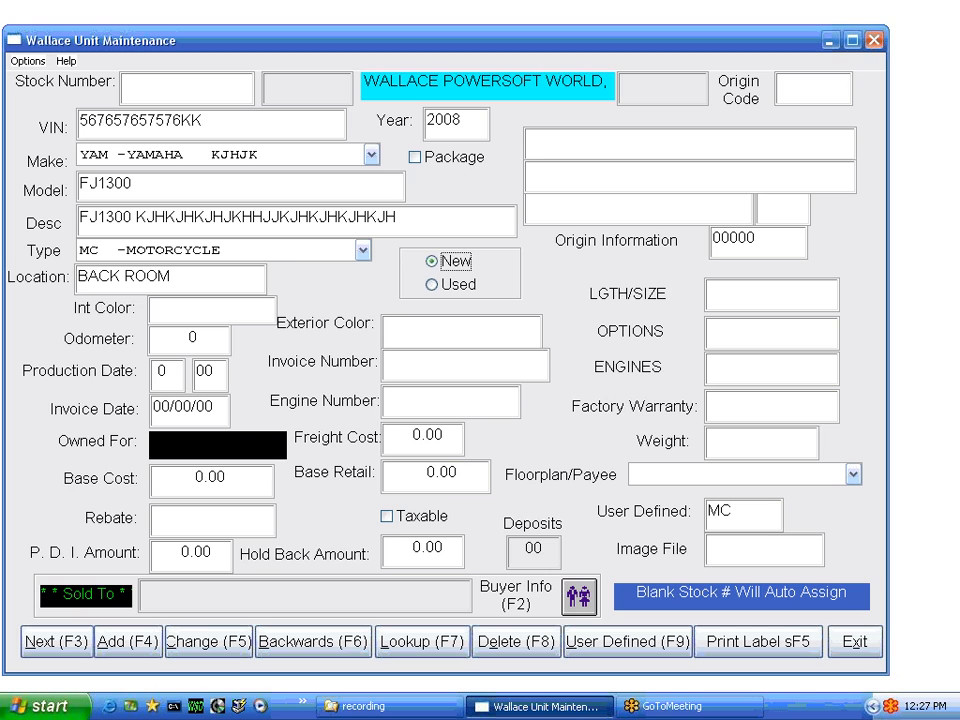
Mark the unit new with colour RED, odometer 10, production 12/07 and invoice date 03/31/08
key(Tab)
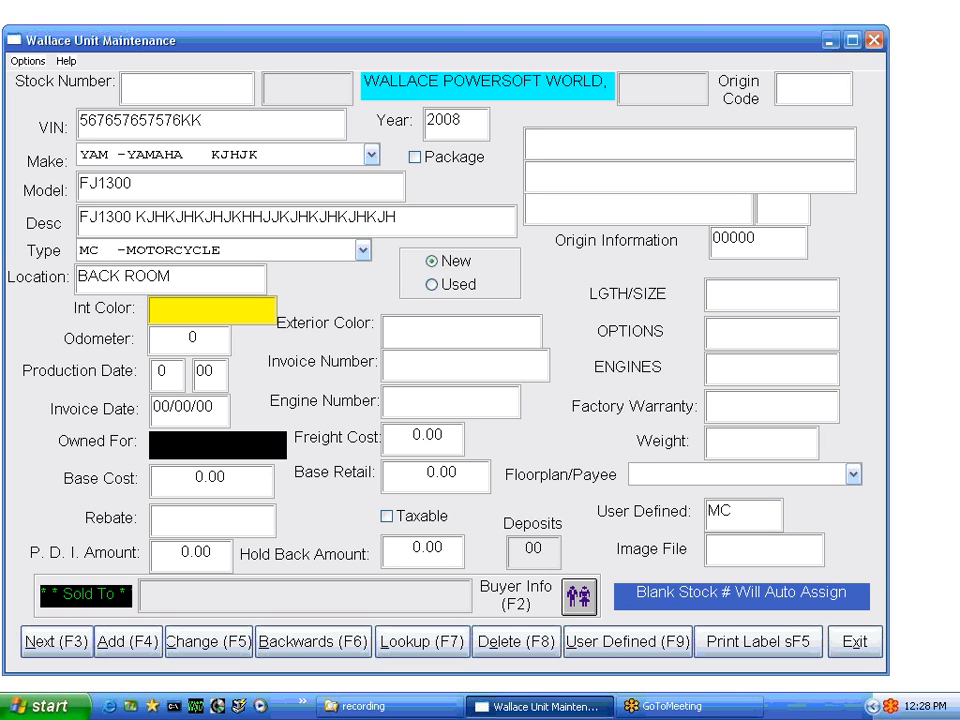
text(RED)
key(Tab)
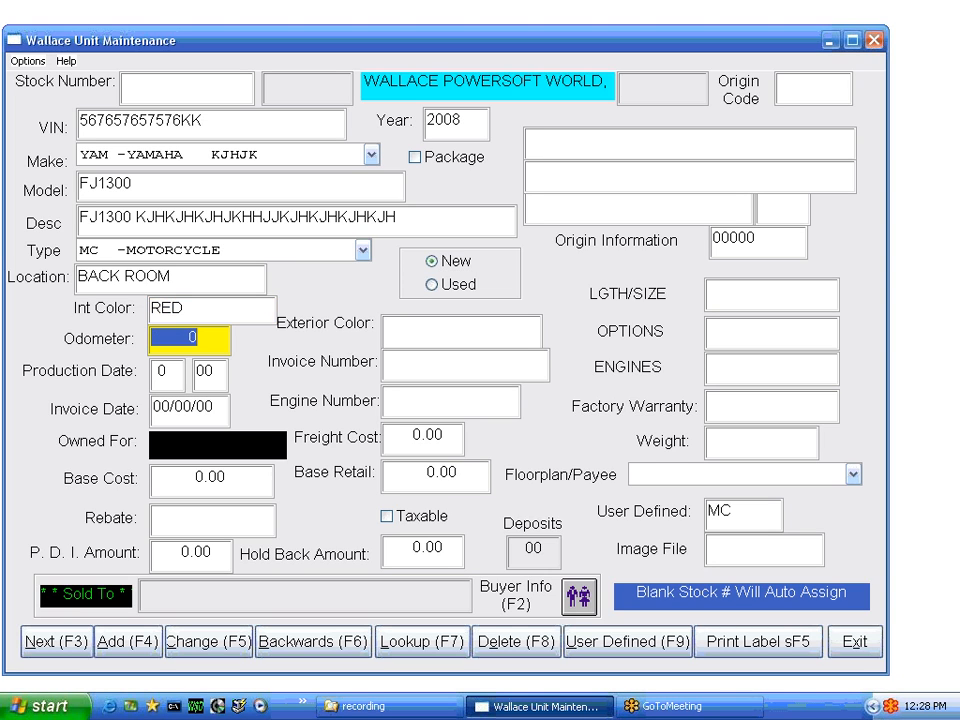
text(10)
key(Tab)
text(12)
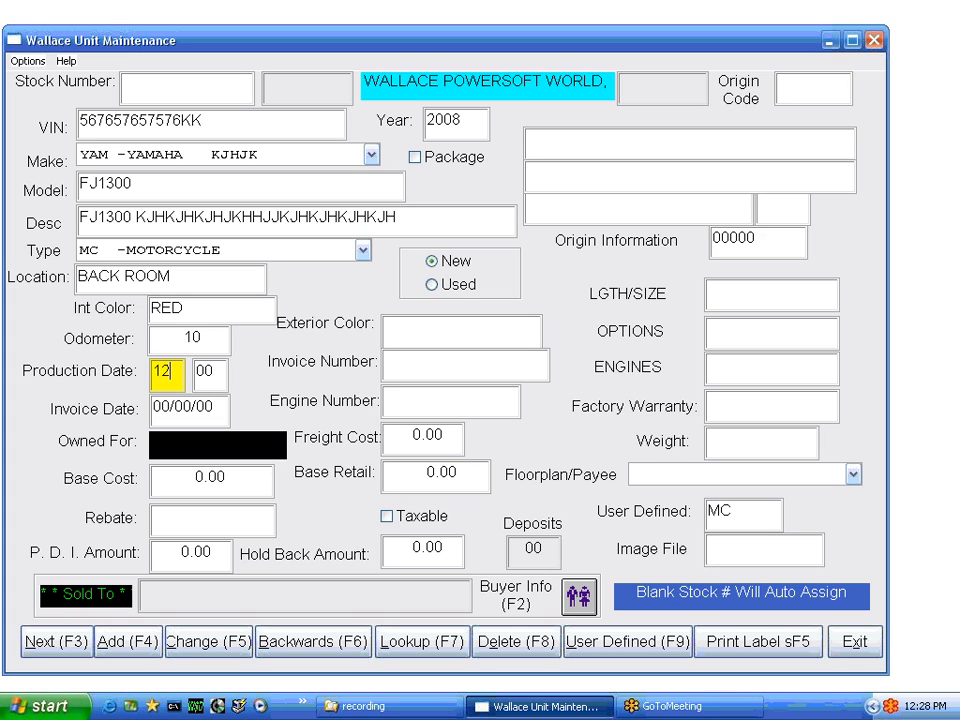
key(Tab)
text(0)
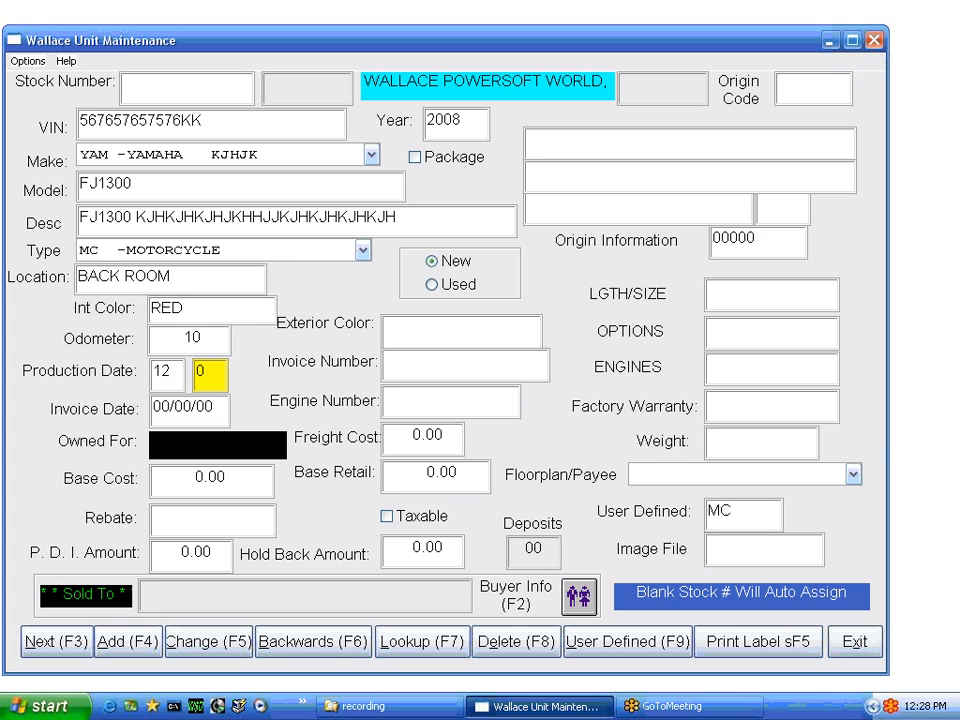
text(7)
key(Tab)
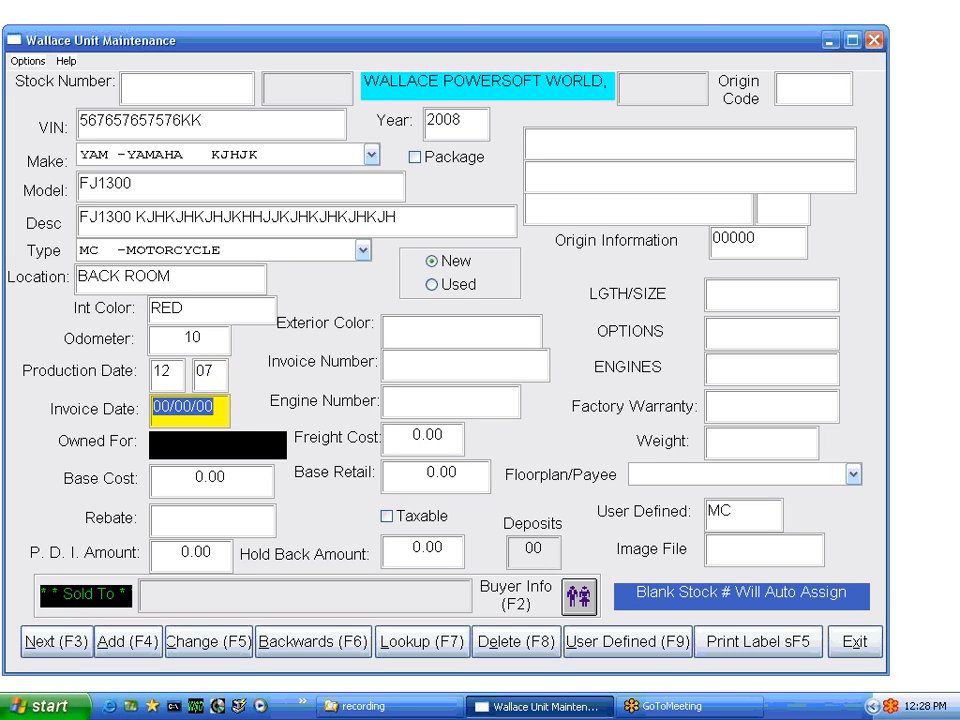
text(03/31/)
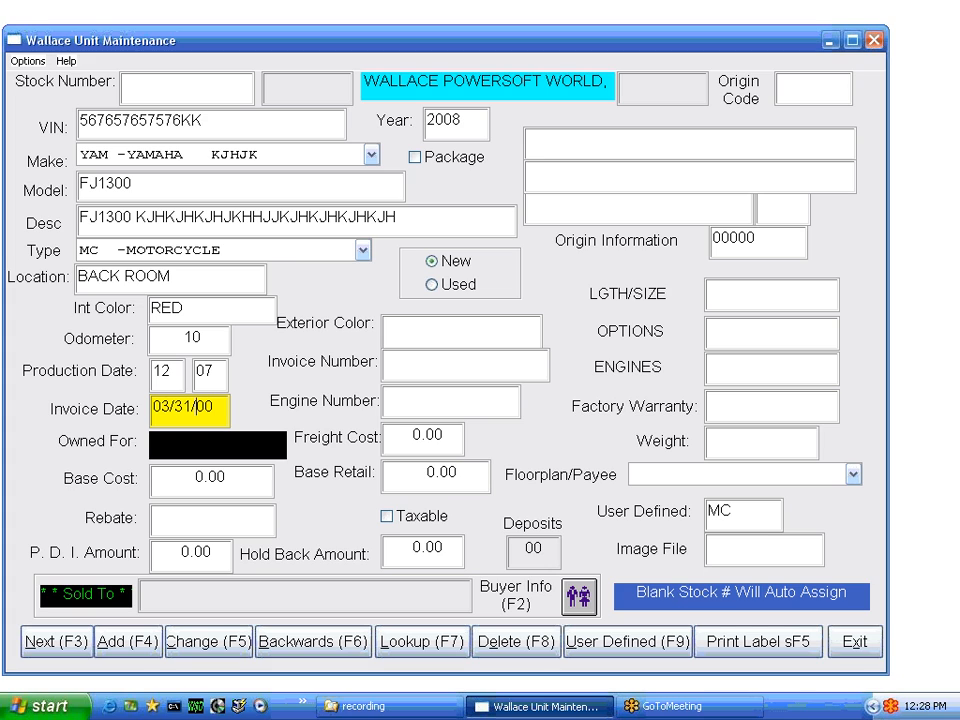
text(08)
key(Tab)
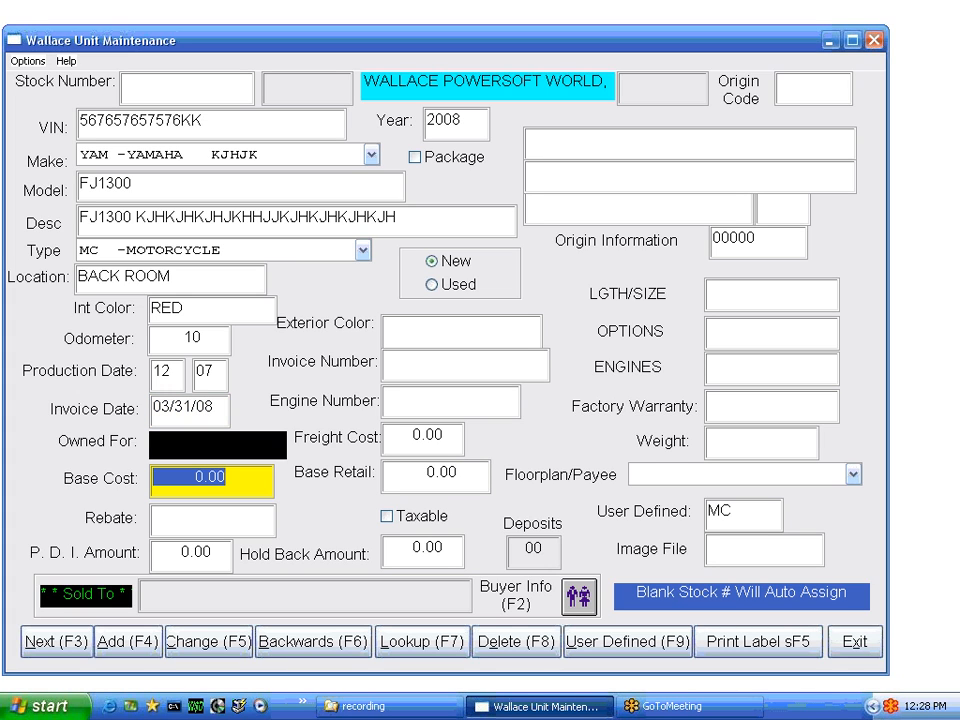
Enter base cost 5,000, exterior BLUE, invoice 87687678, engine 7676, freight 300 and retail 7,500
text(5000)
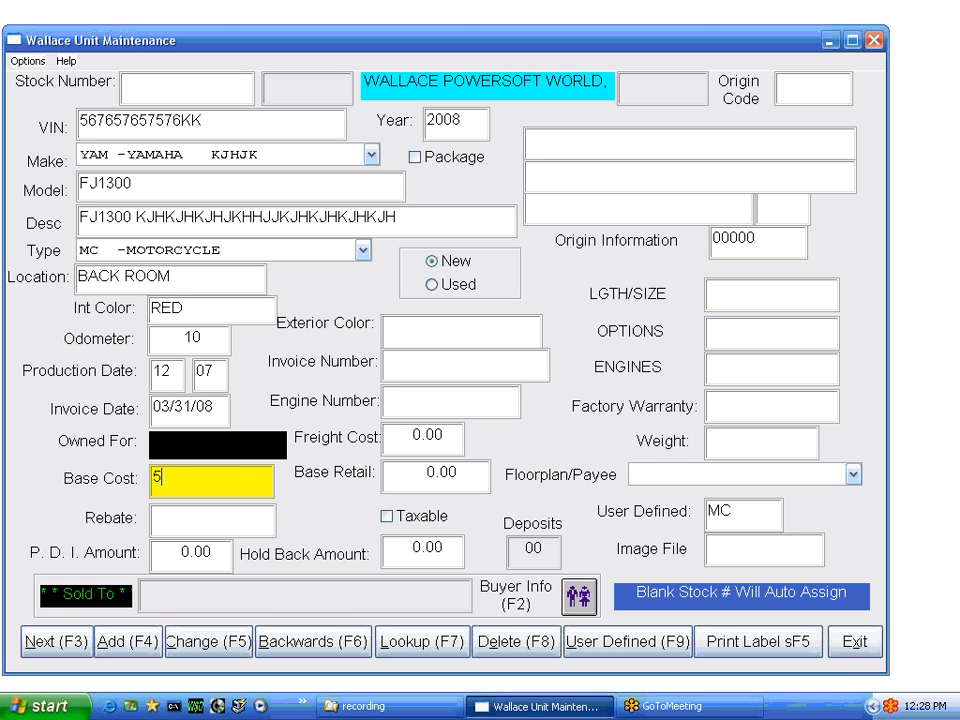
key(Tab)
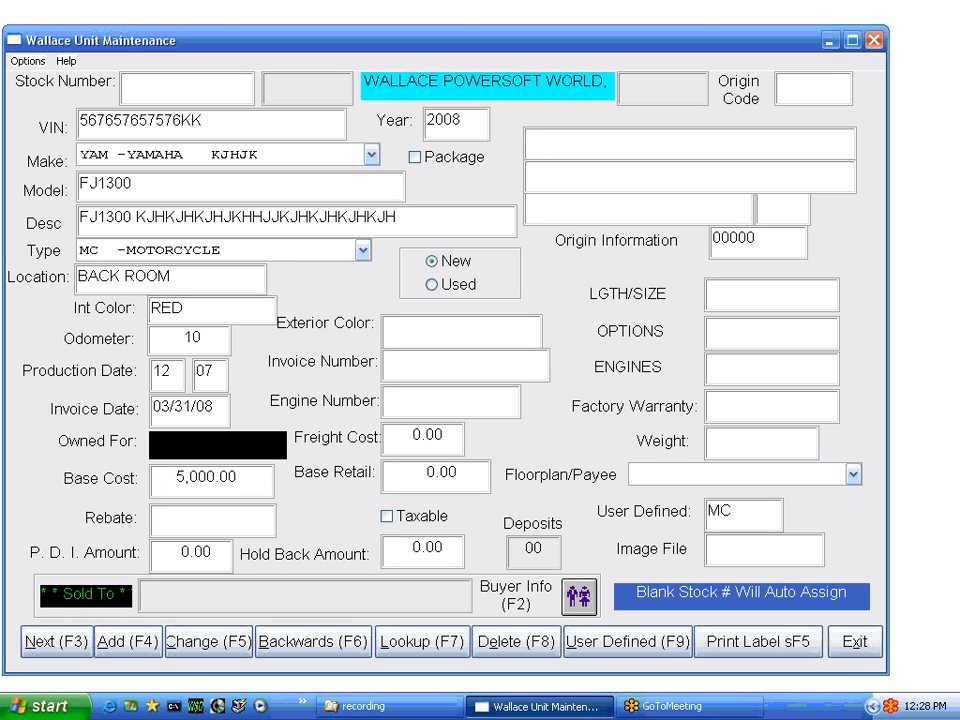
key(Tab)
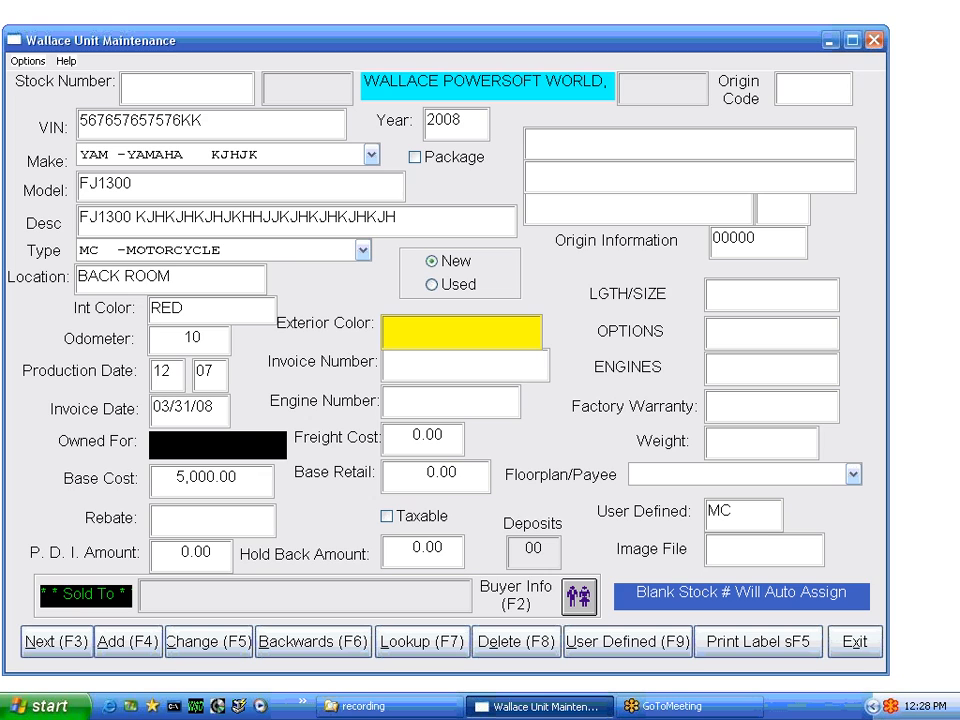
text(BLUE)
key(Tab)
text(87687678)
key(Tab)
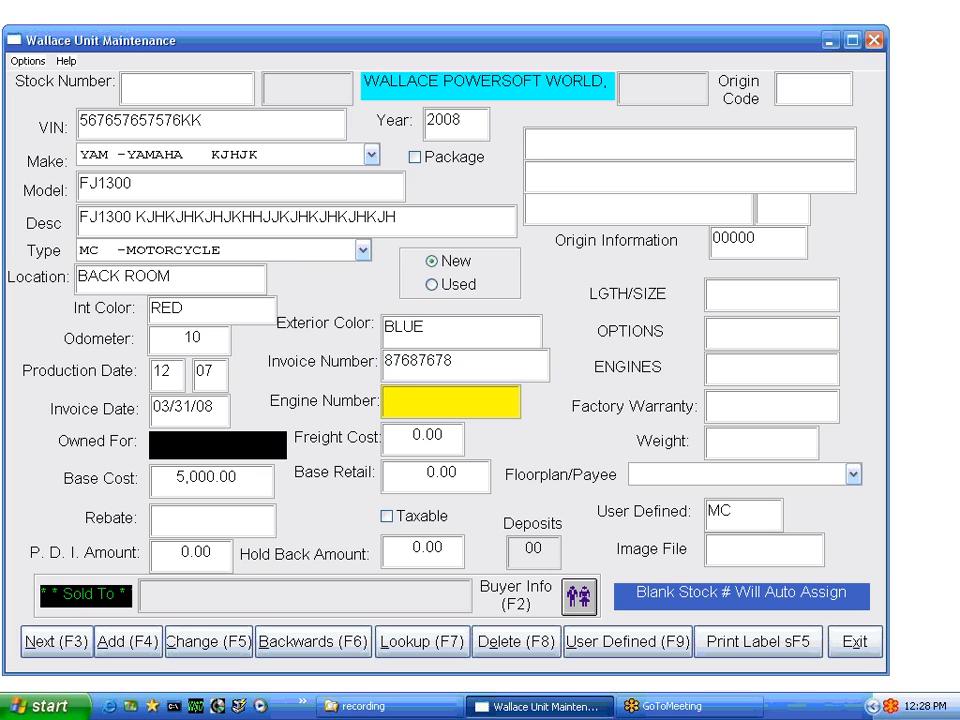
text(7676)
key(Tab)
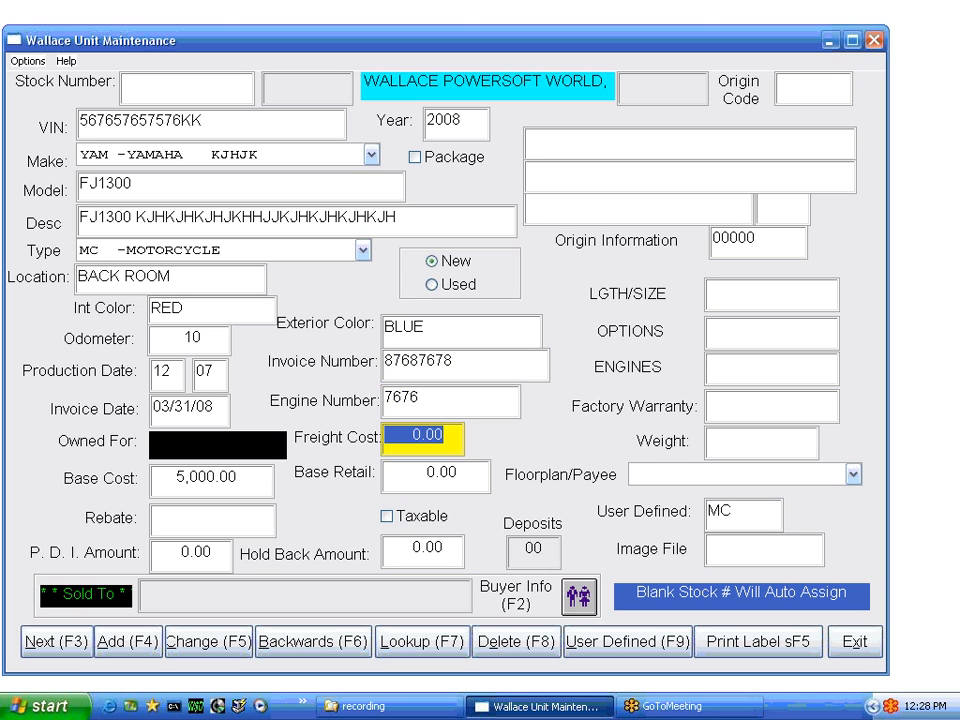
text(300)
key(Tab)
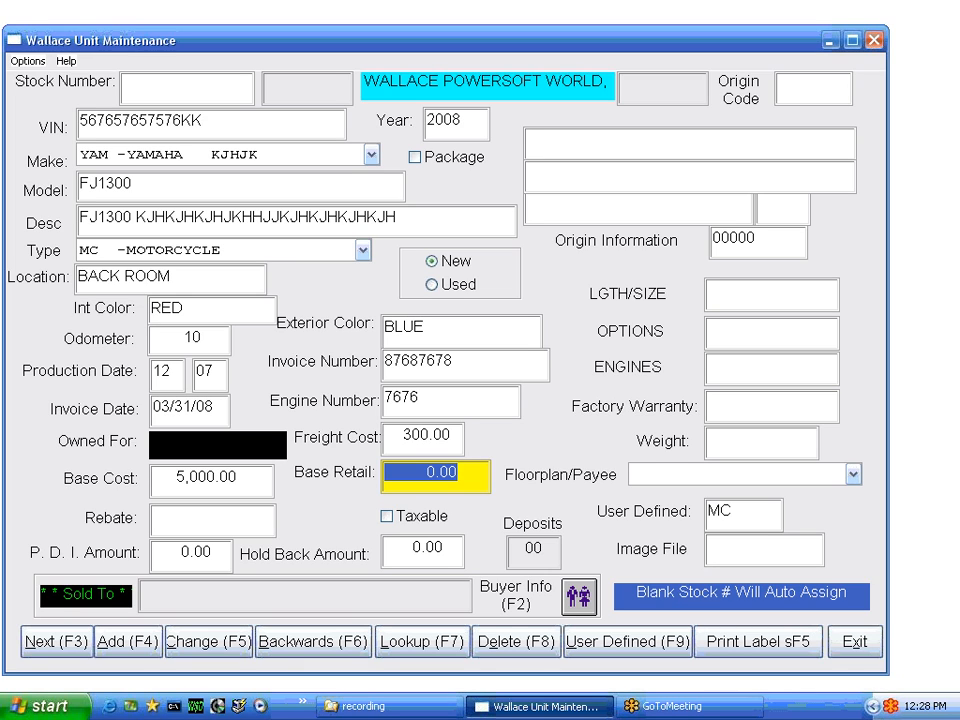
text(7500)
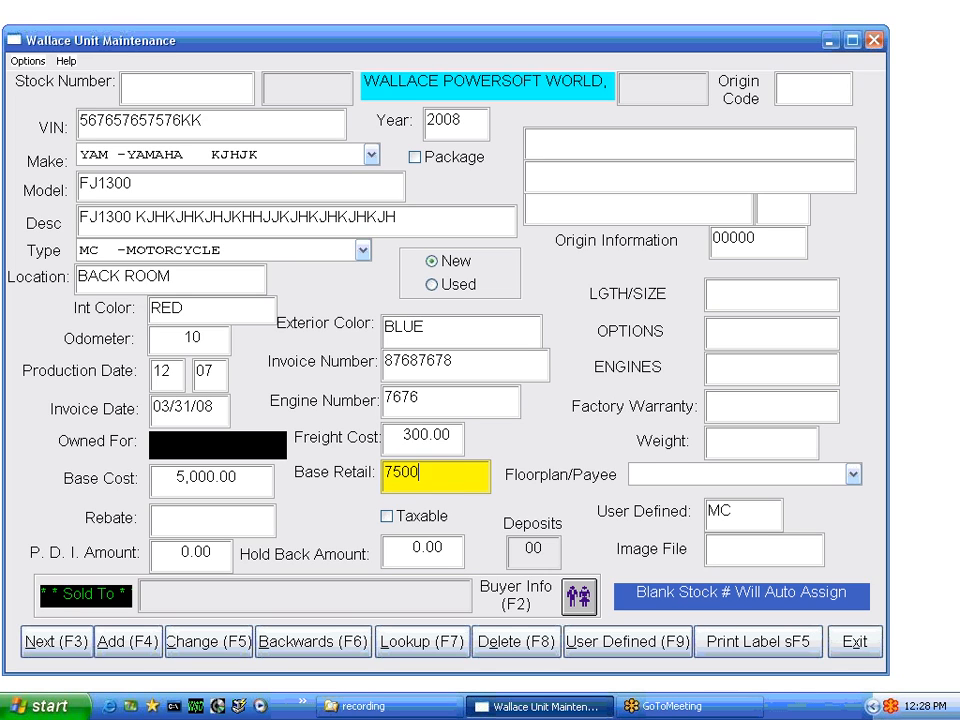
key(Tab)
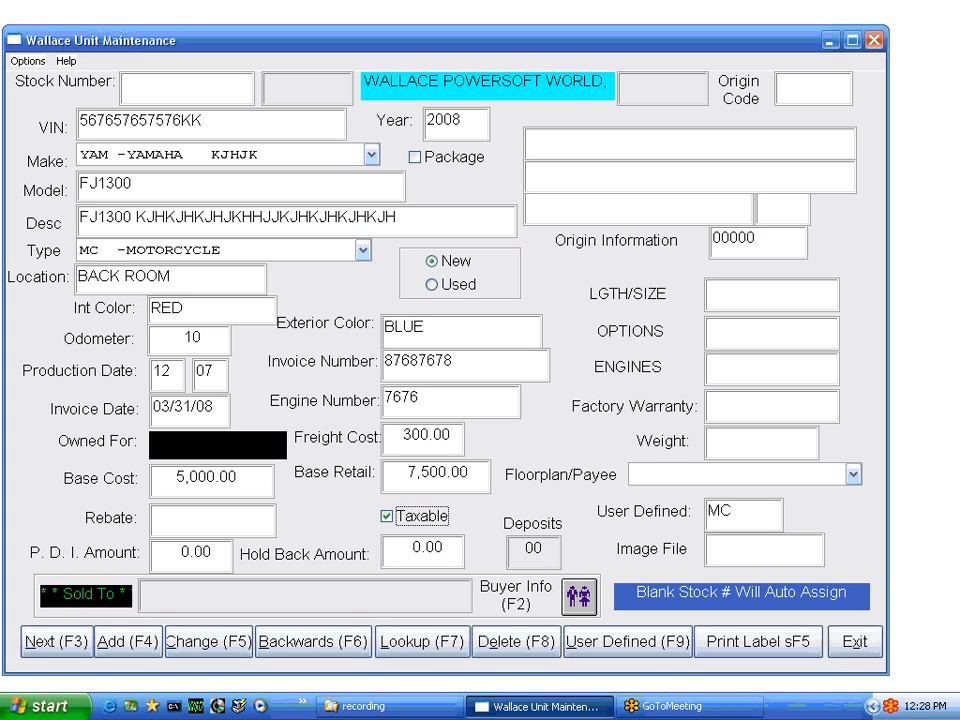
Keep the unit taxable and set origin YAM, warranty 1 YEAR and weight 1,200
key(Tab)
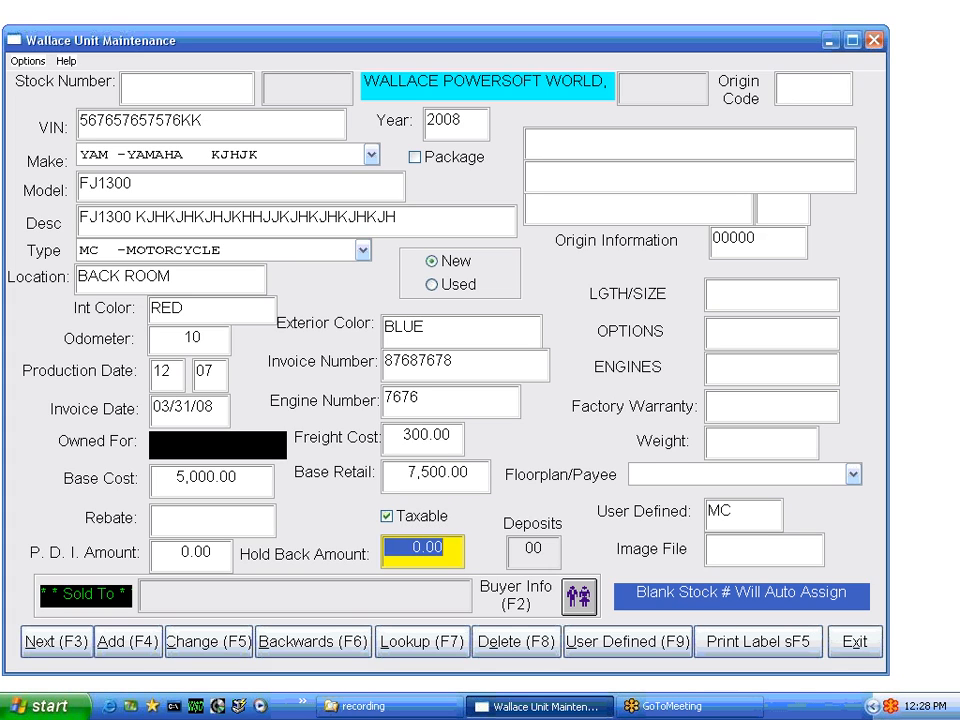
key(Tab)
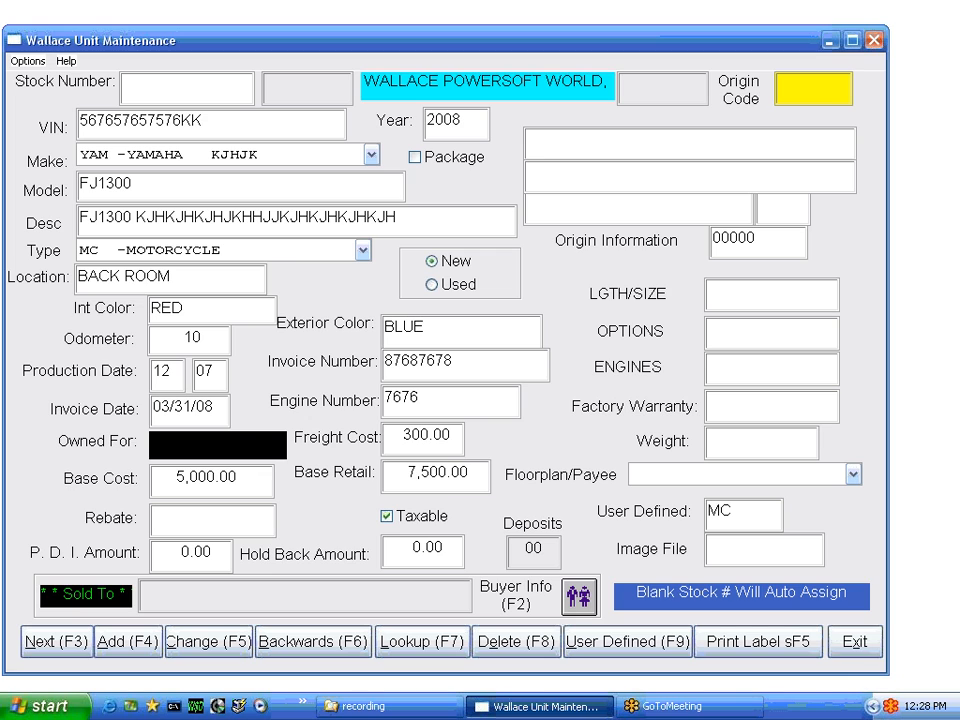
text(YAM)
key(Tab)
key(Tab)
key(Tab)
key(Tab)
key(Tab)
key(Tab)
key(Tab)
key(Tab)
key(Tab)
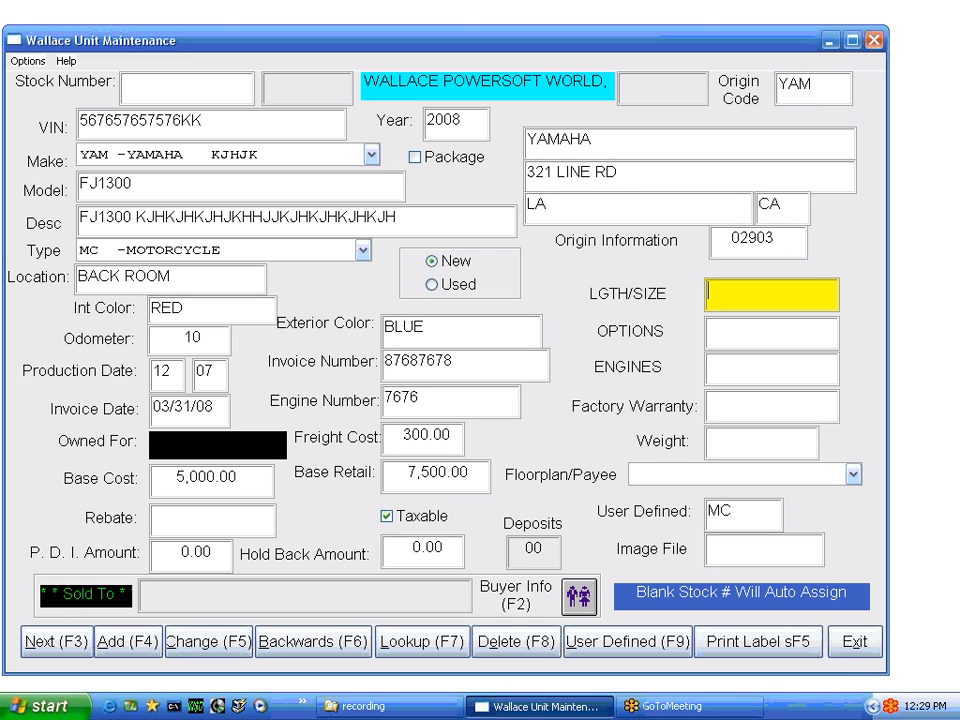
text(1 )
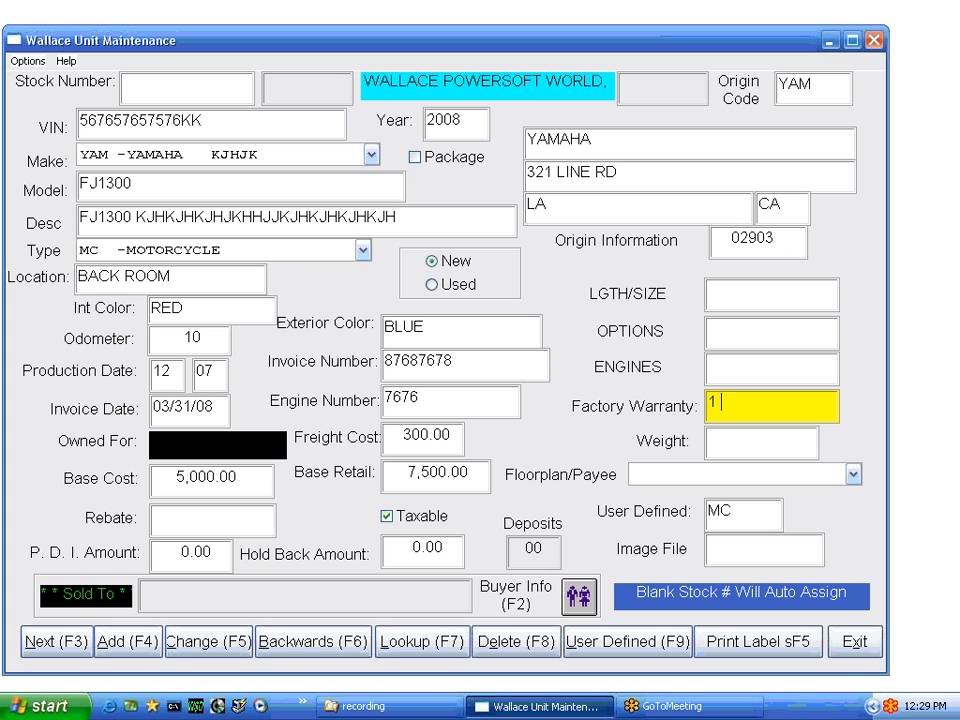
text(YEAR)
key(Tab)
text(1200)
Set the floorplan payee to TRADE -TRADE IN UNIT and the image file to GGGGG
key(Tab)
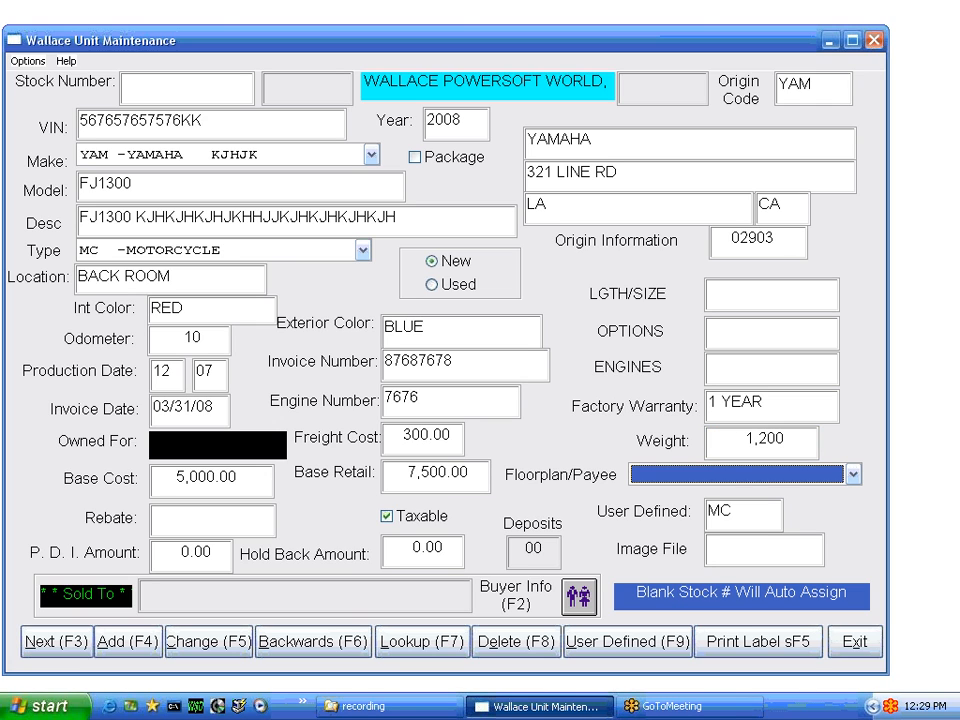
click(853, 474)
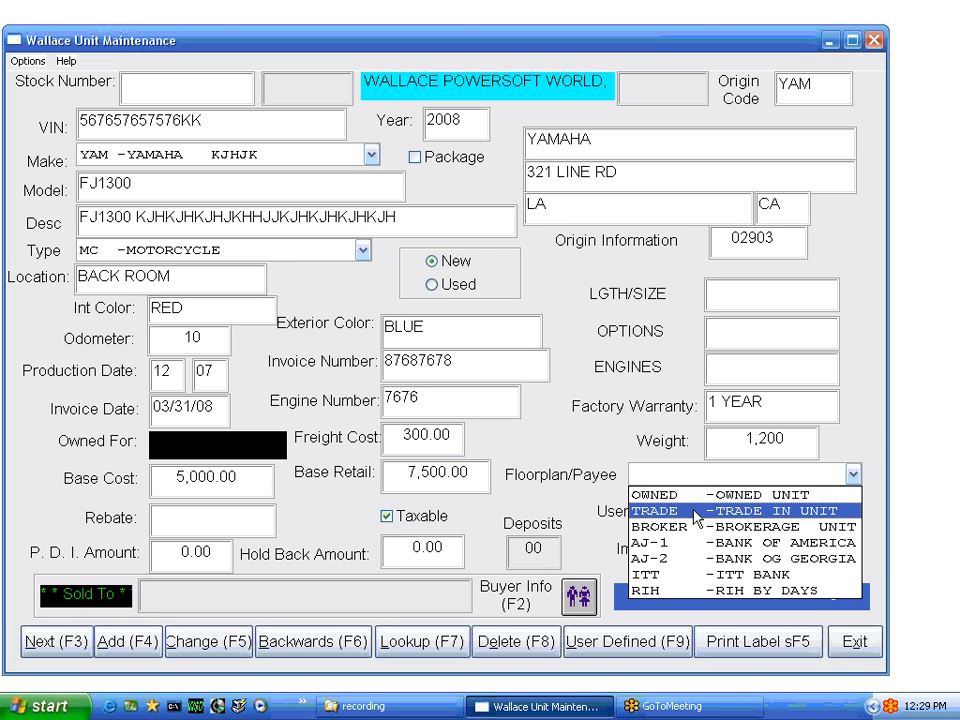
click(694, 510)
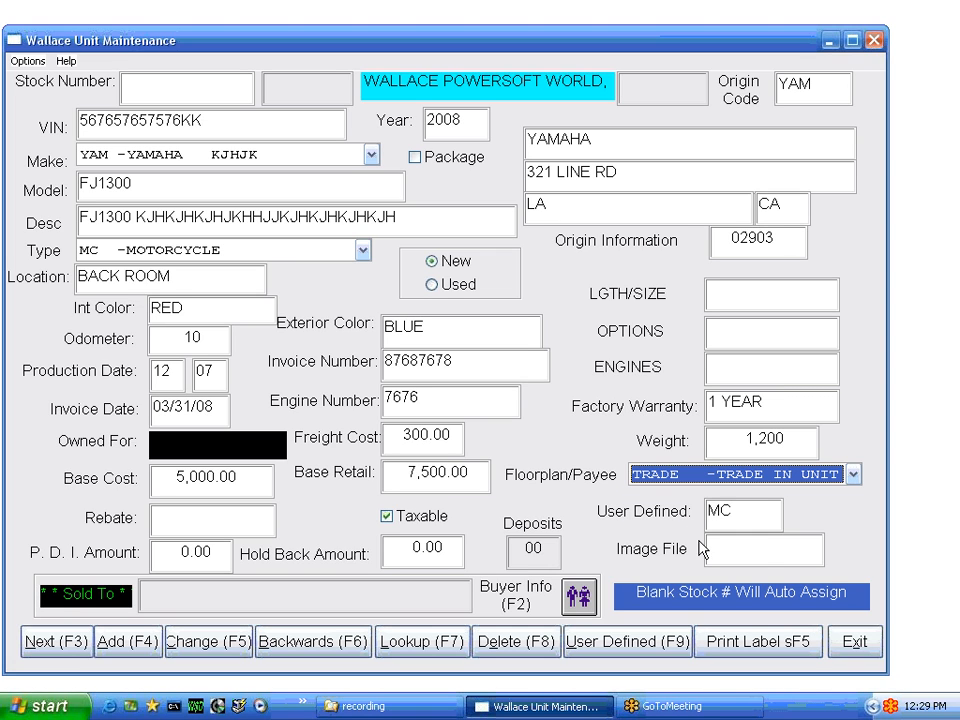
key(Tab)
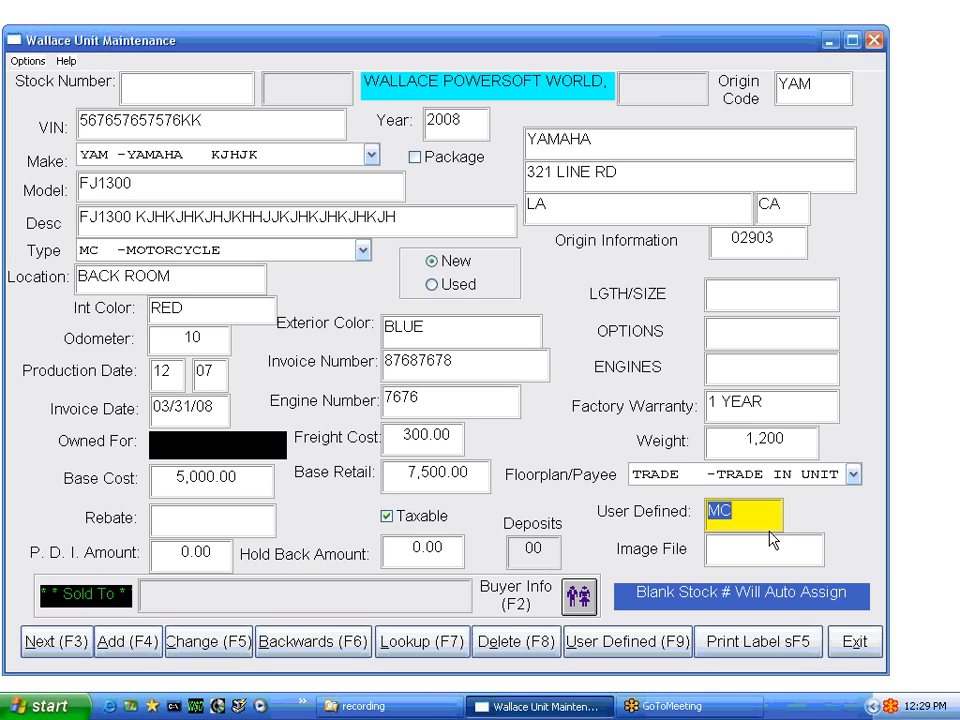
key(Tab)
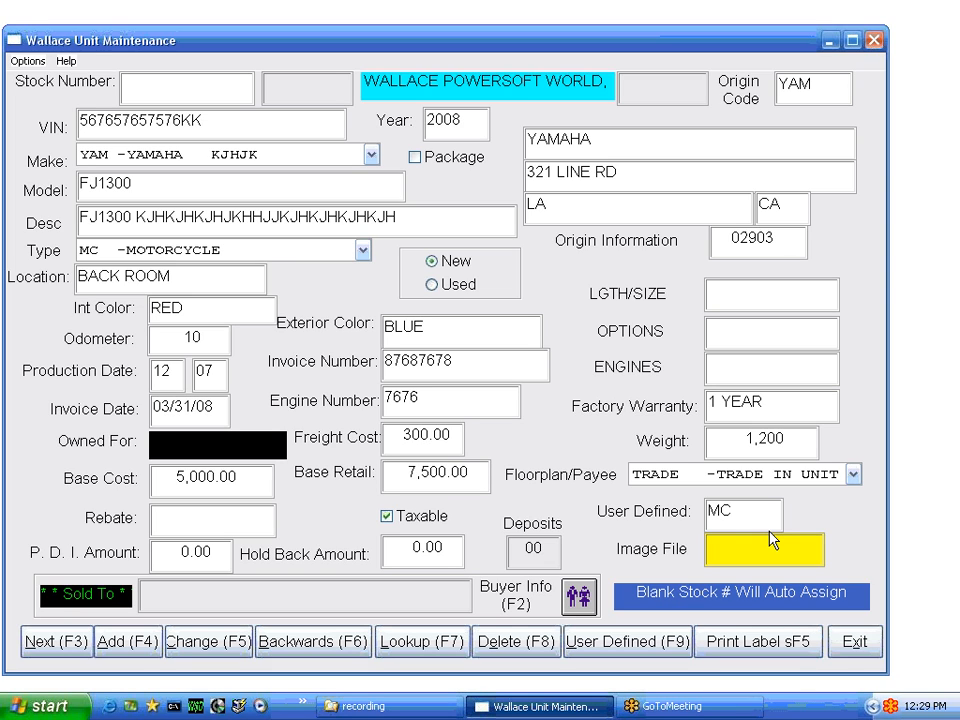
text(GGGGG)
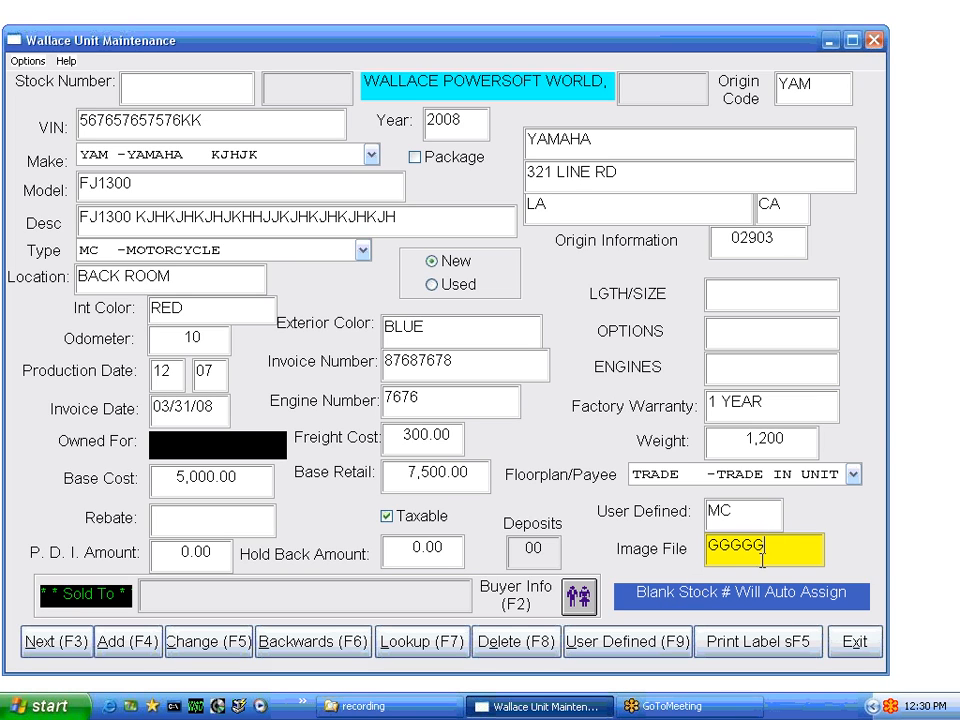
Add the unit with FJR13 as its image and an auto-generated stock number, MC109
click(140, 644)
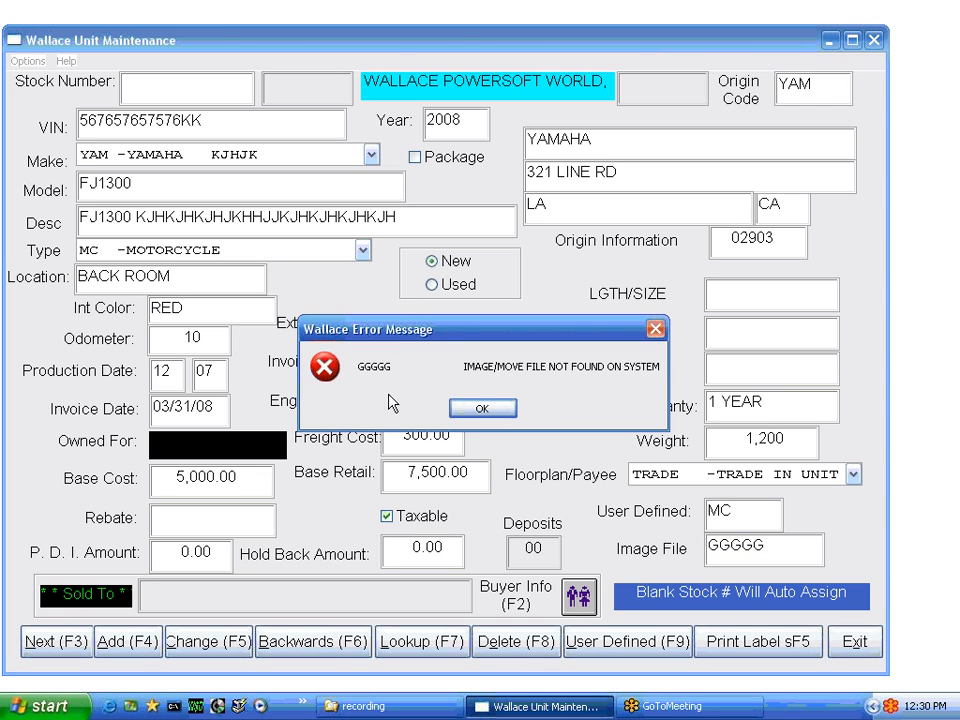
click(488, 410)
click(450, 410)
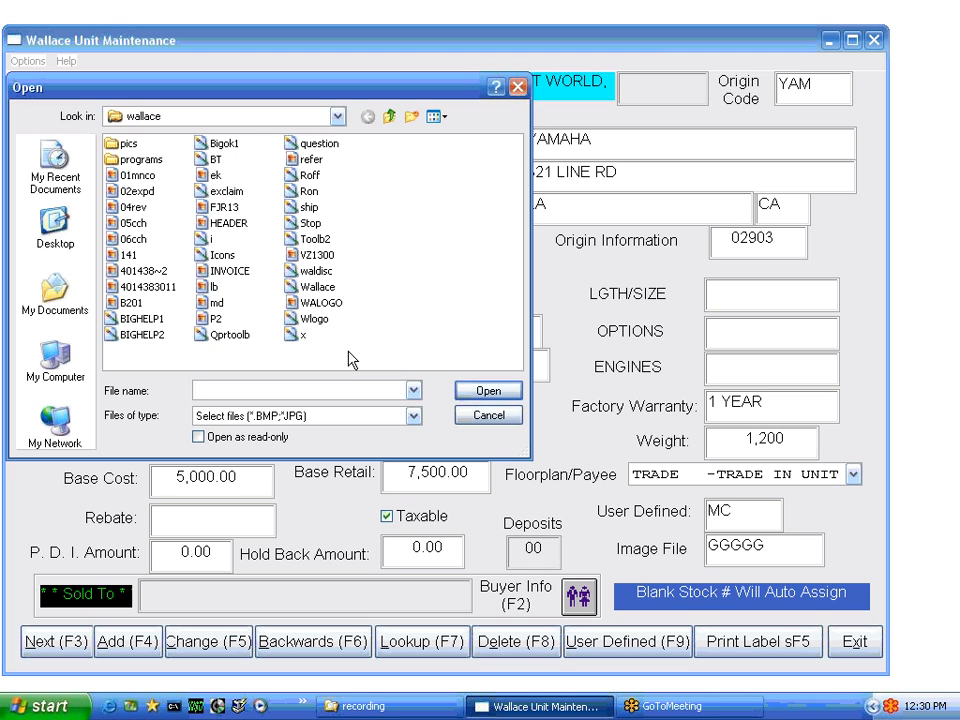
double_click(222, 210)
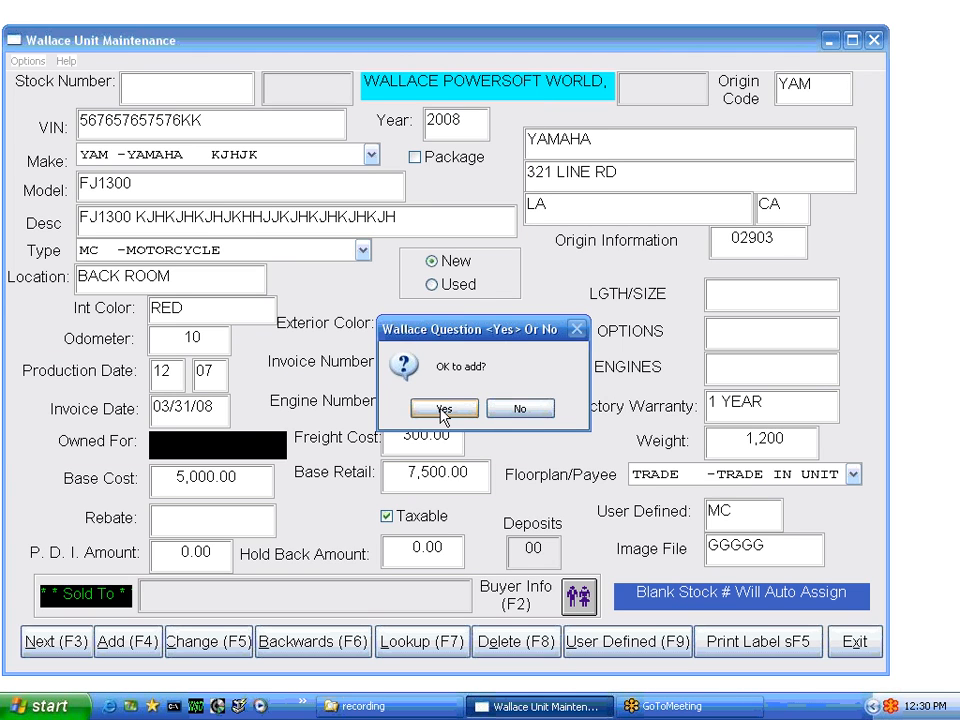
click(443, 410)
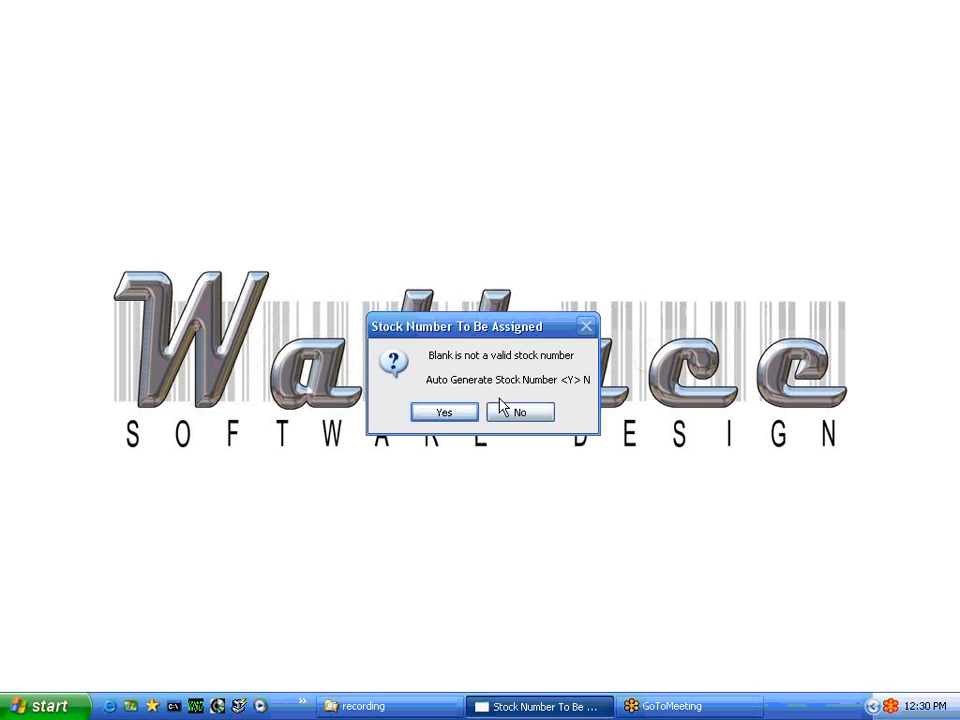
click(452, 416)
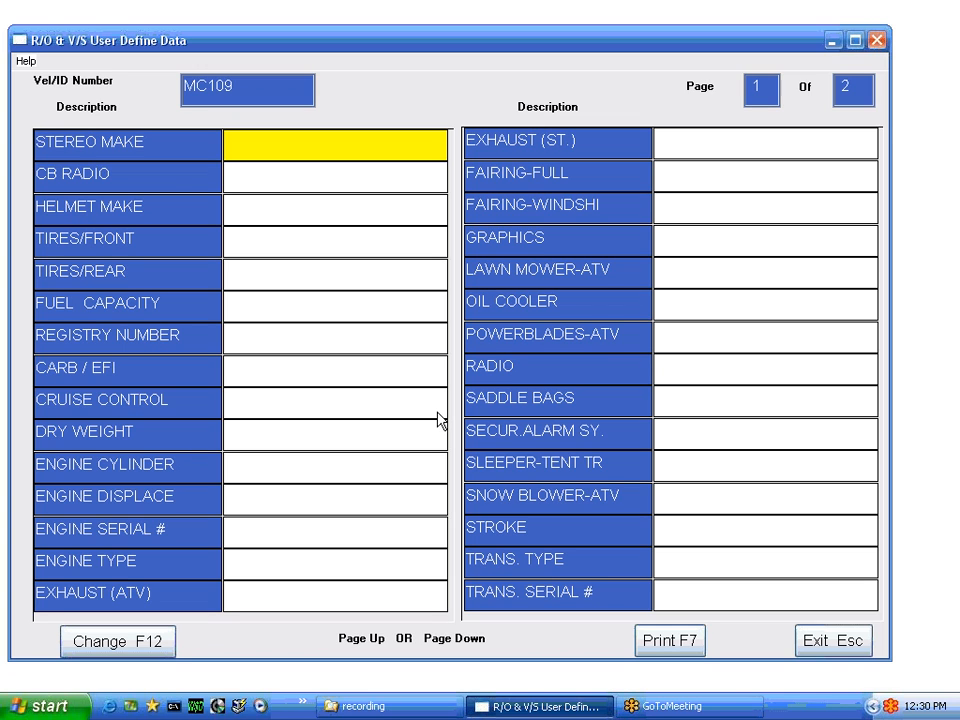
Enter 777 as the stereo make and exit to the Display Accessory Screen
text(777)
key(Return)
key(Escape)
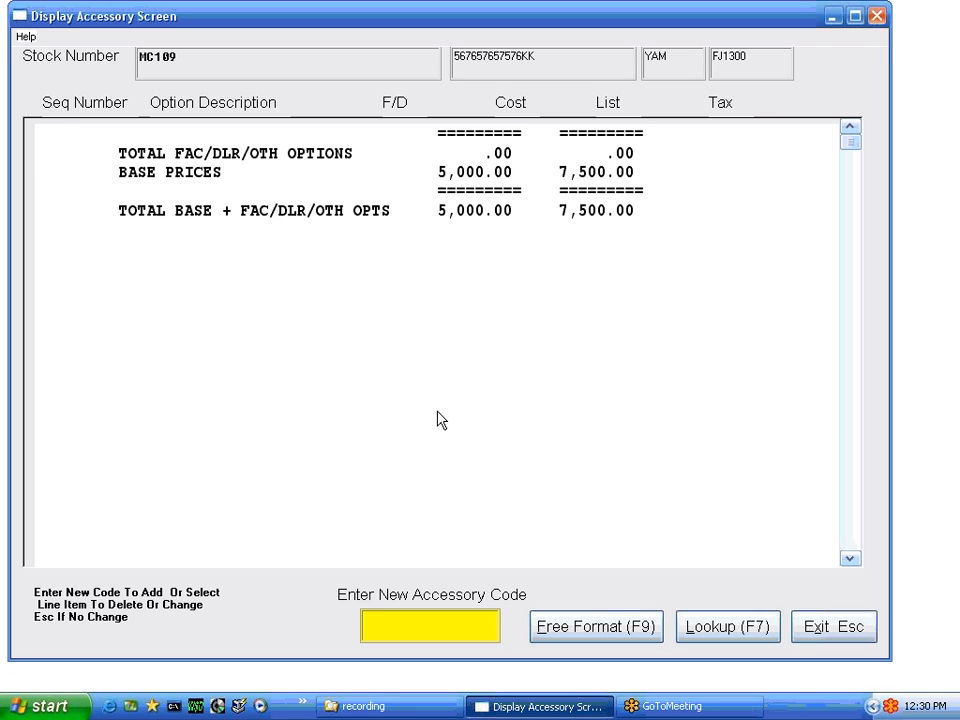
Add accessory lines OPTION 111 and OPTION 2
key(F9)
text(OPTION 111)
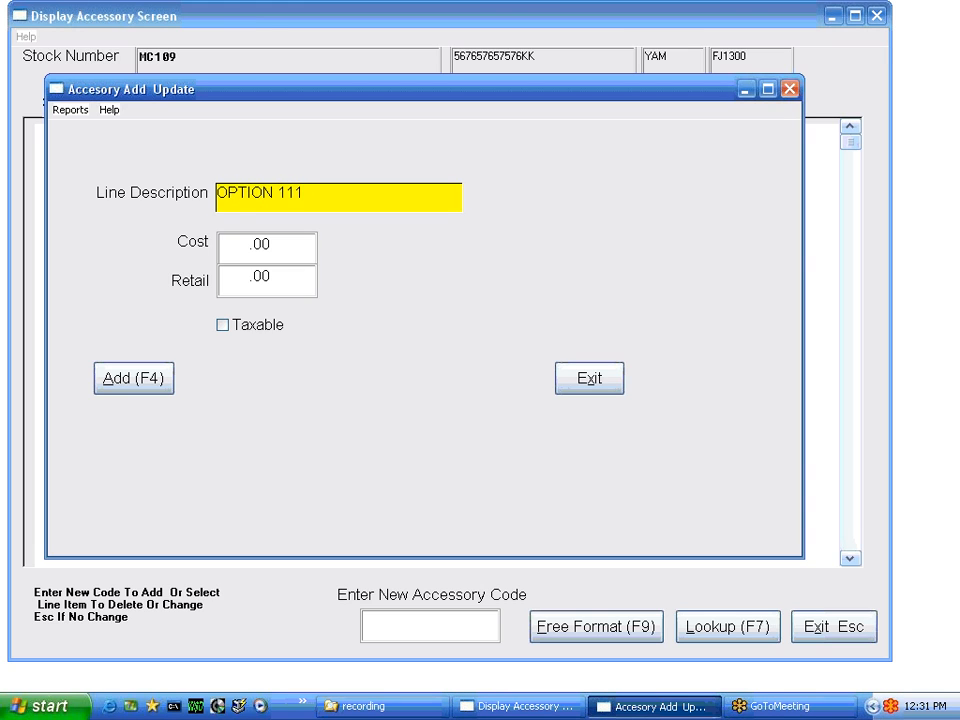
key(Tab)
key(F4)
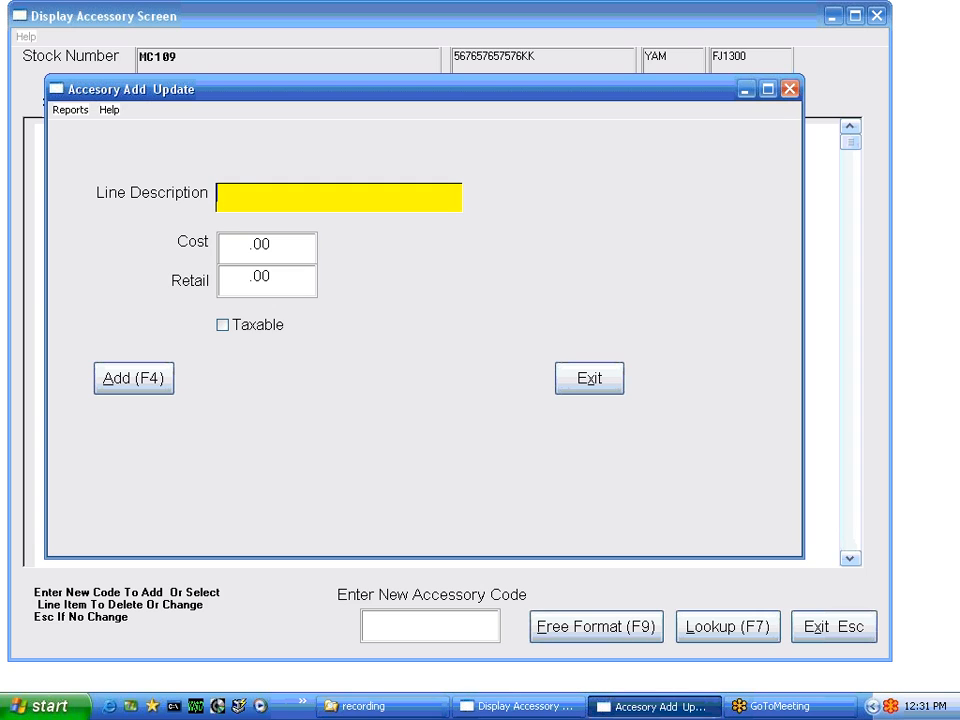
text(OPTION 2)
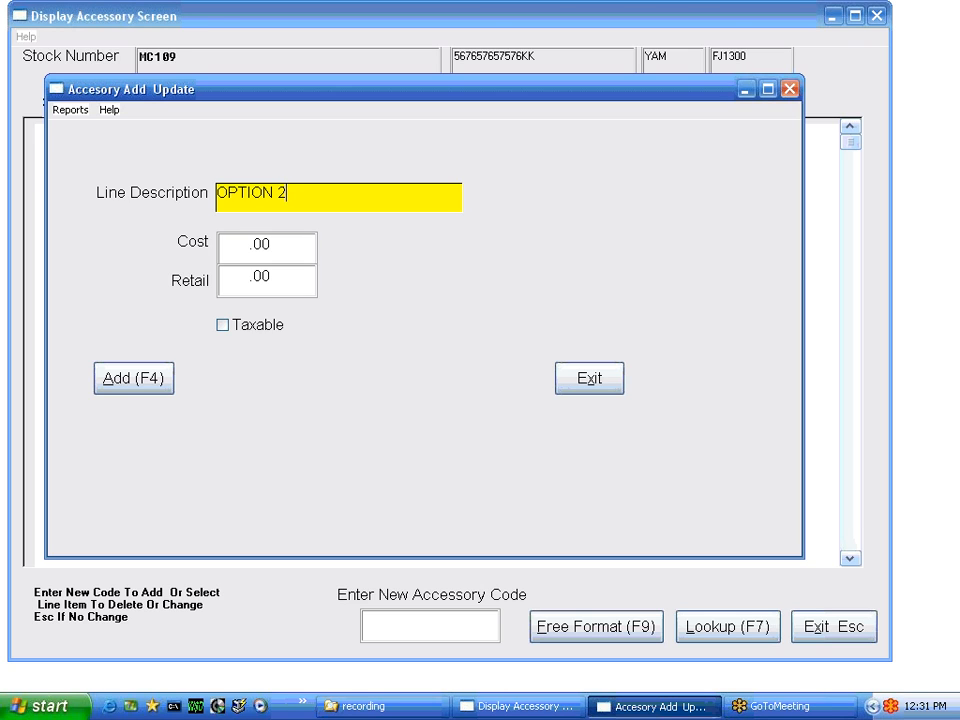
key(F4)
Add a taxable OPTIONA accessory costing 100.00 with a 200.00 retail price
text(OPTION1)
key(BackSpace)
text(A)
key(Tab)
text(100)
key(Tab)
text(200)
key(Tab)
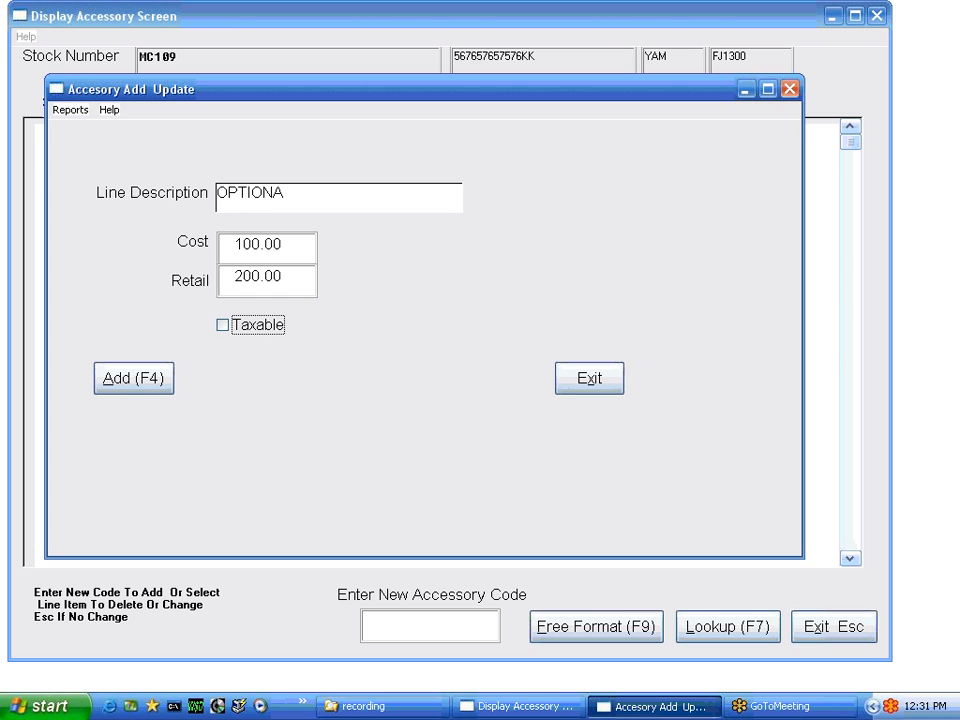
key(space)
key(F4)
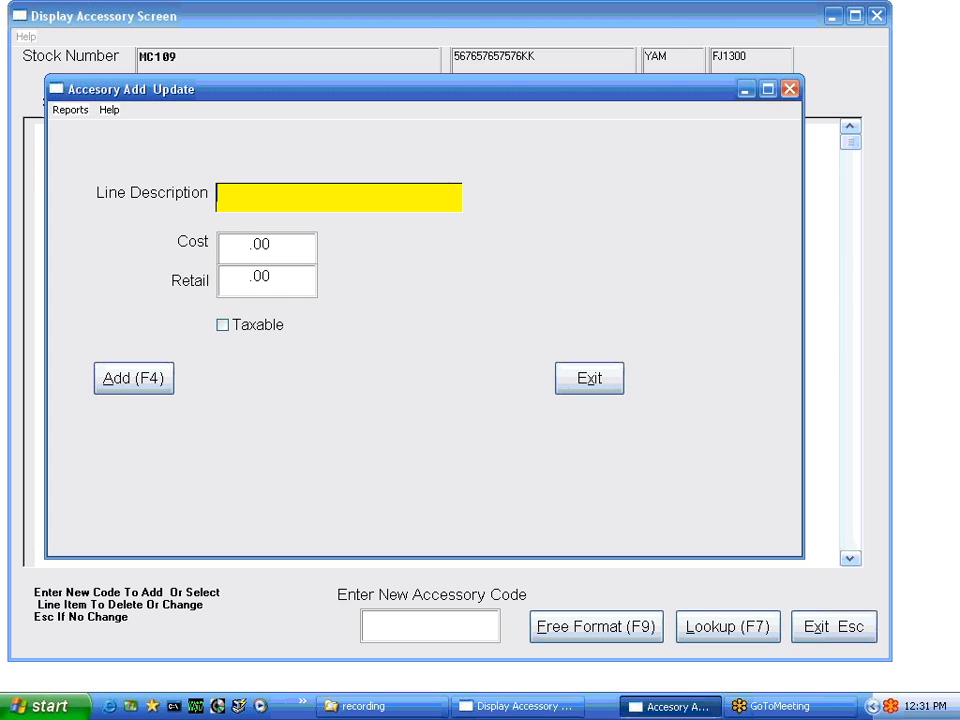
Delete the OPTIONA accessory line and leave the accessory list
key(Escape)
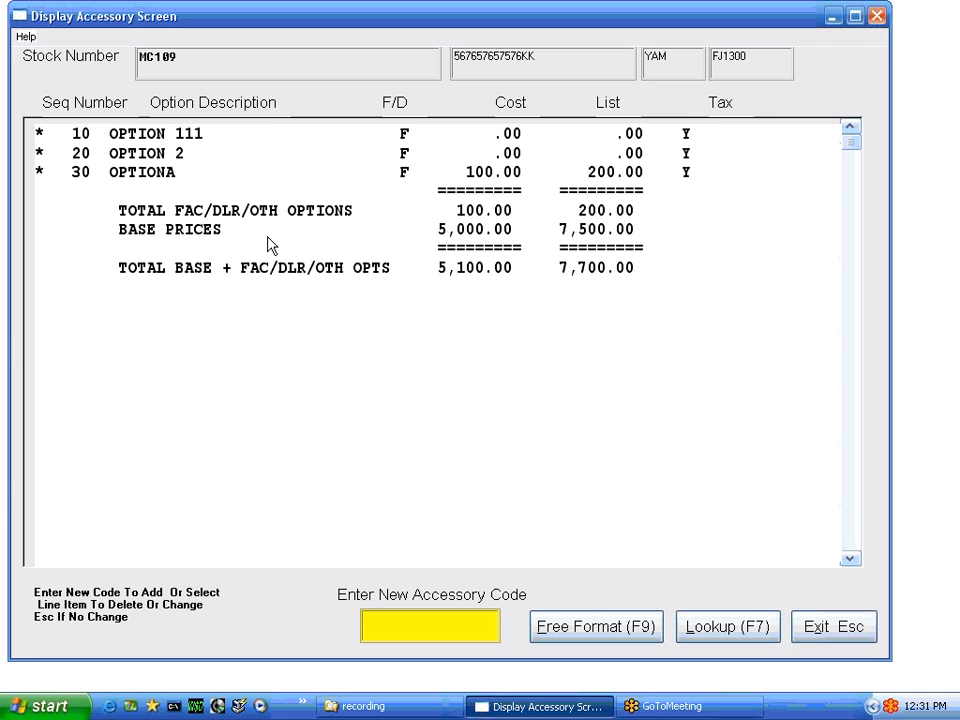
double_click(176, 182)
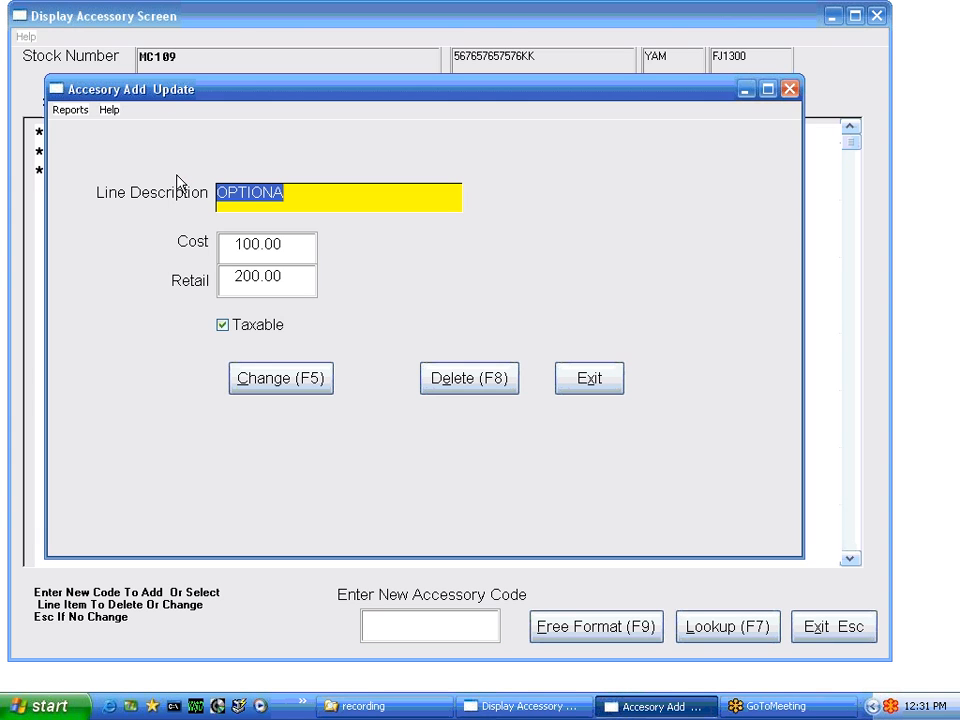
click(466, 380)
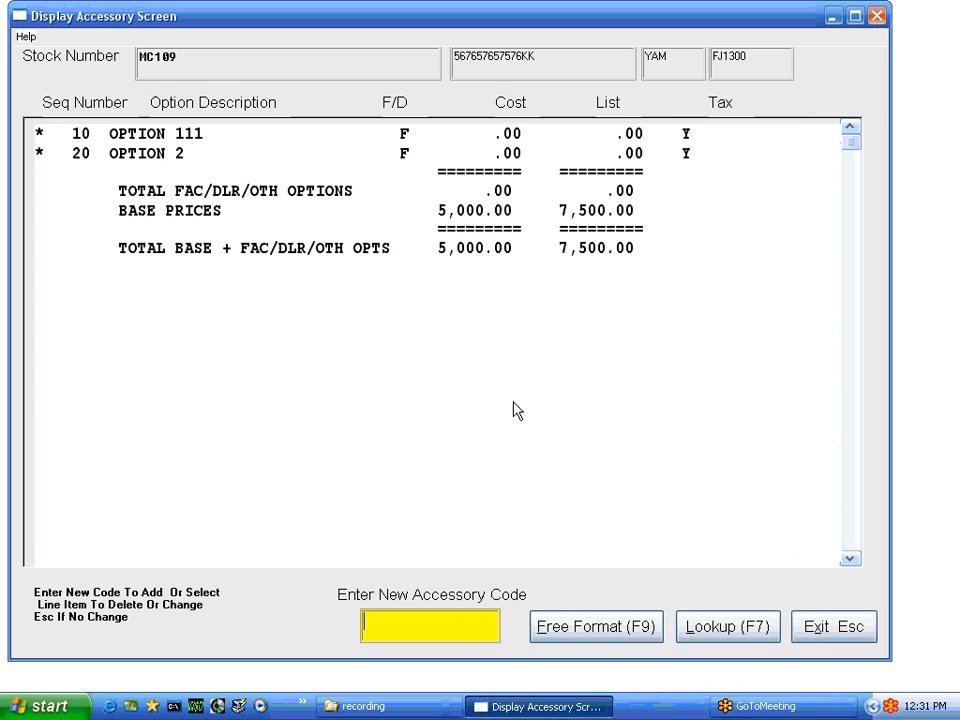
click(822, 627)
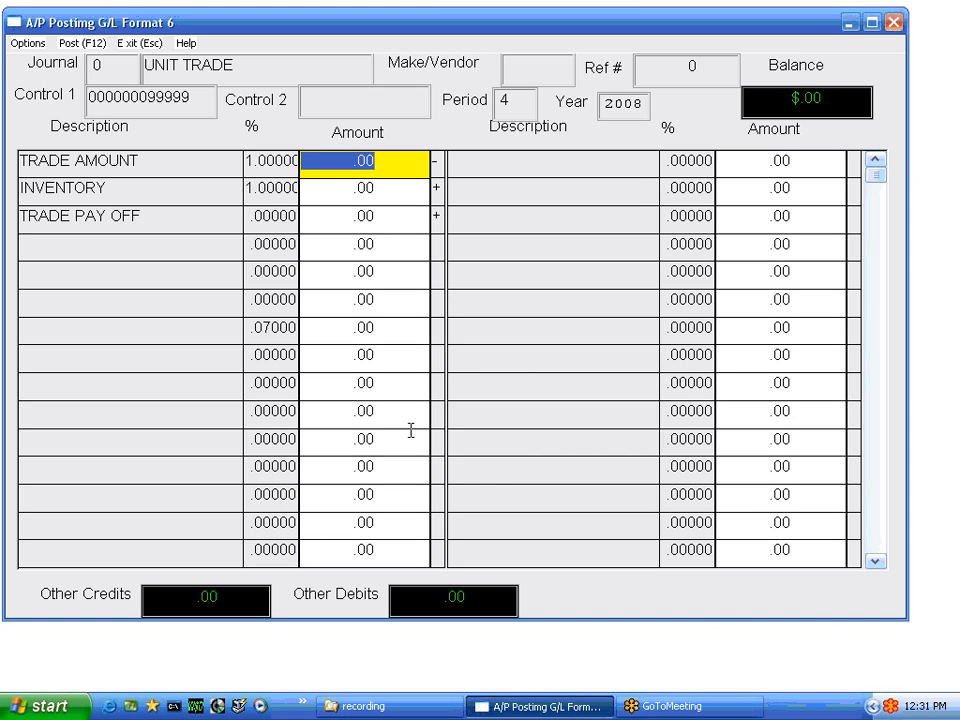
Close the A/P Posting G/L Format 6 window to return to the saved MC109 record
key(Escape)
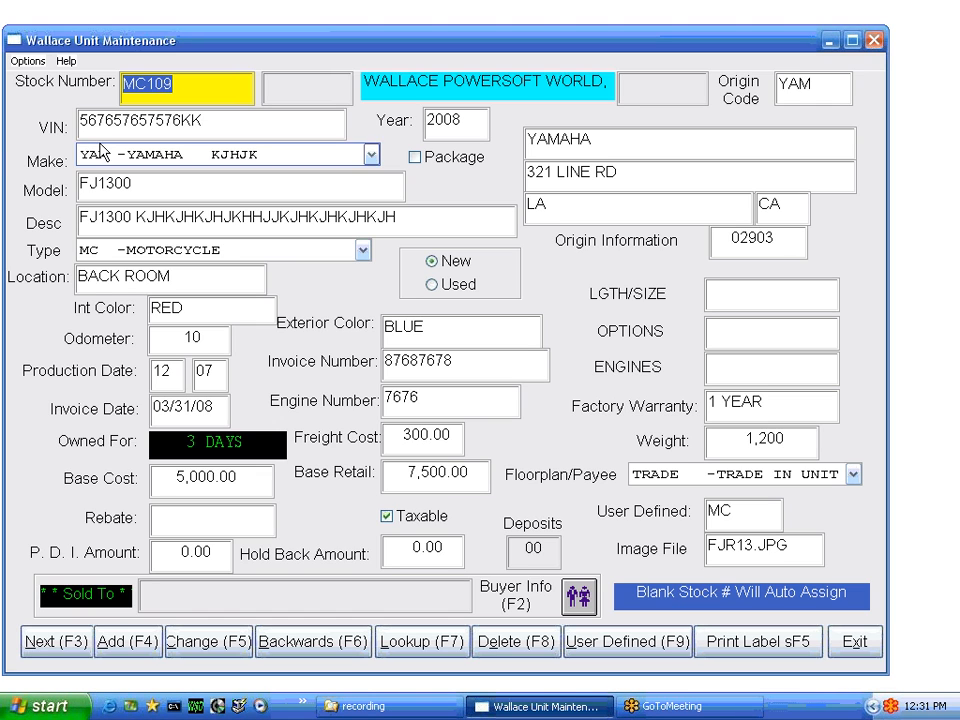
click(28, 62)
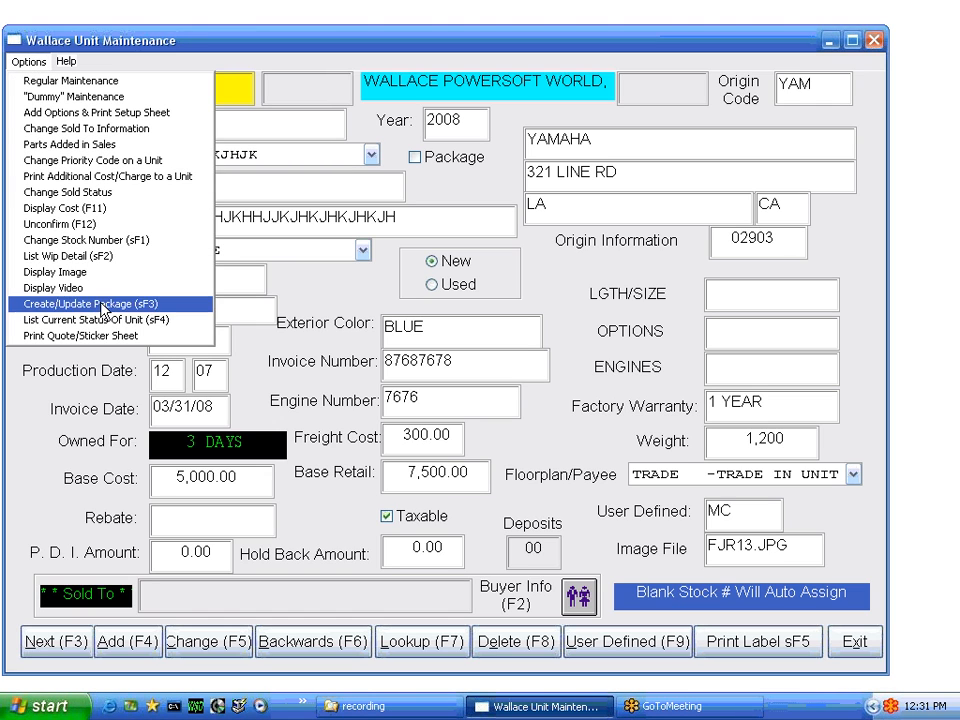
click(86, 274)
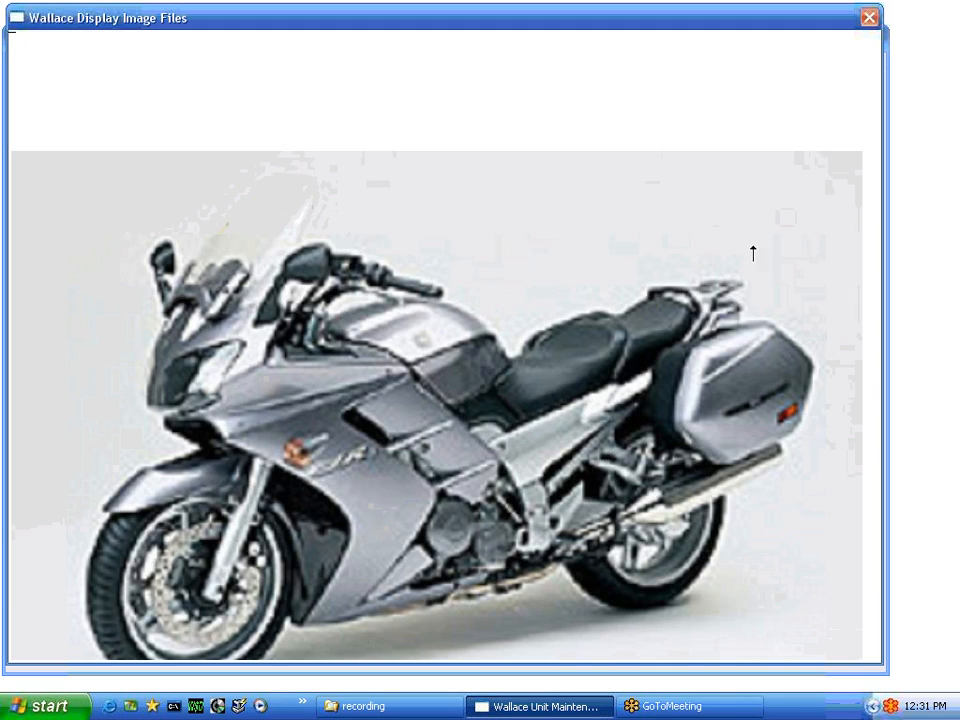
click(869, 18)
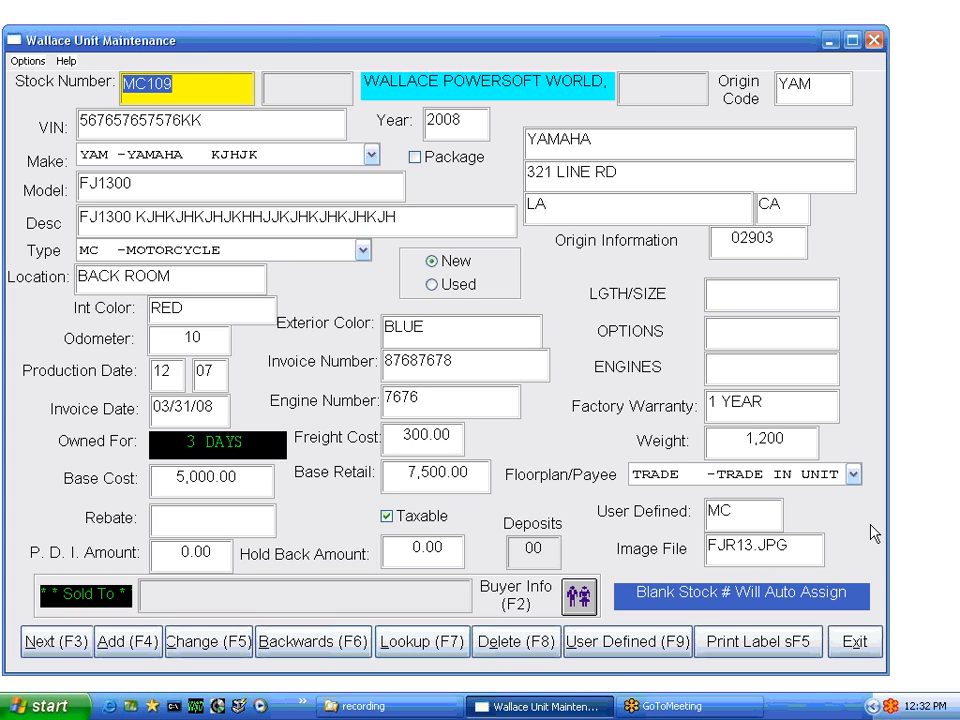
click(597, 648)
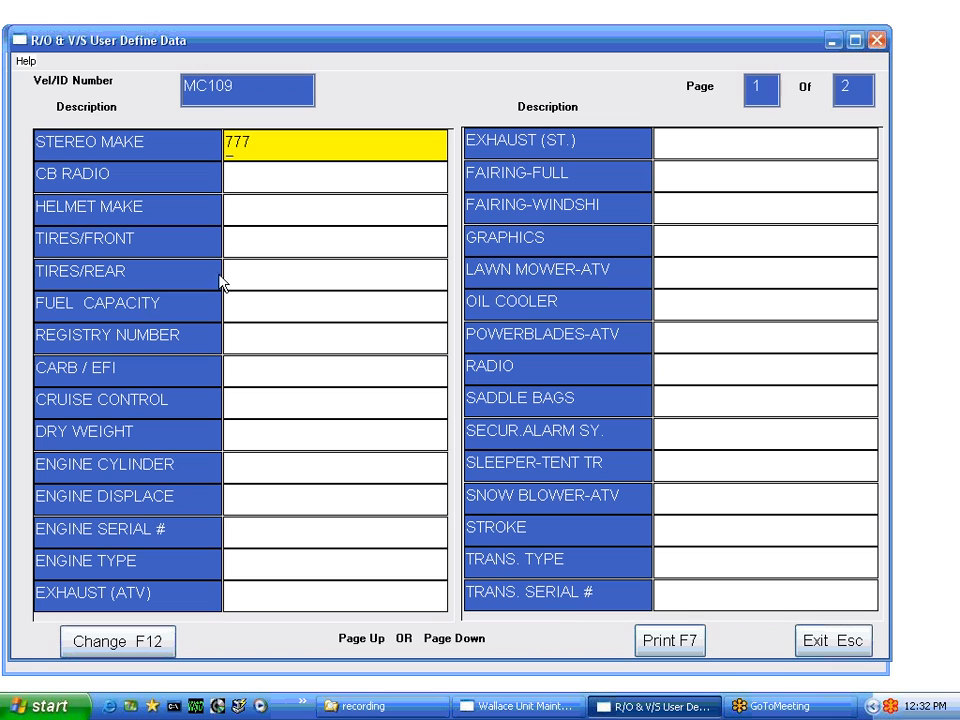
click(820, 645)
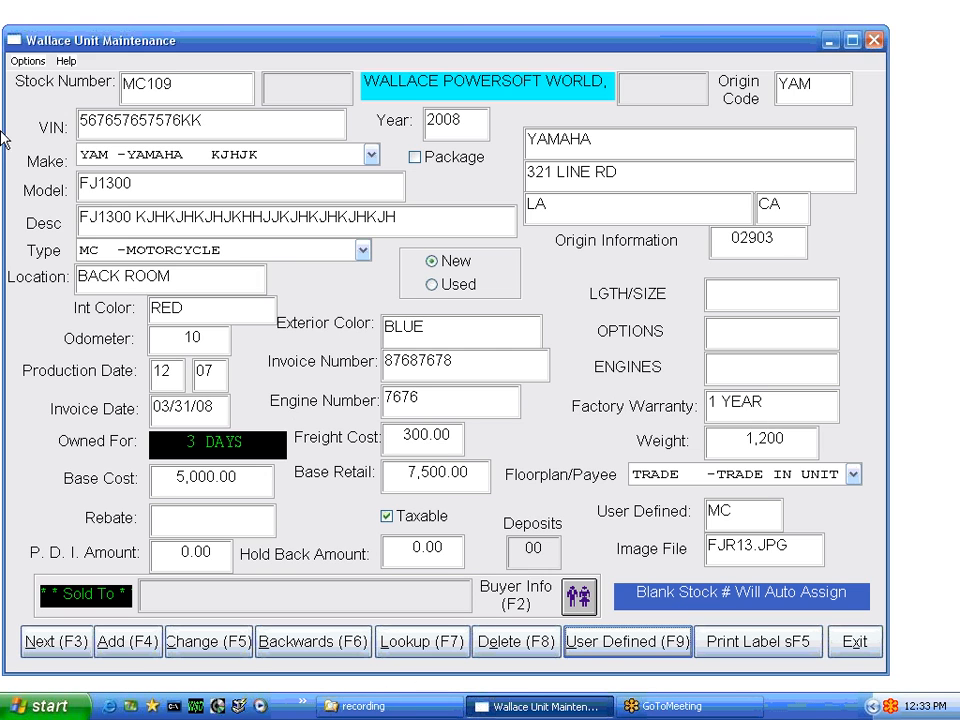
click(27, 61)
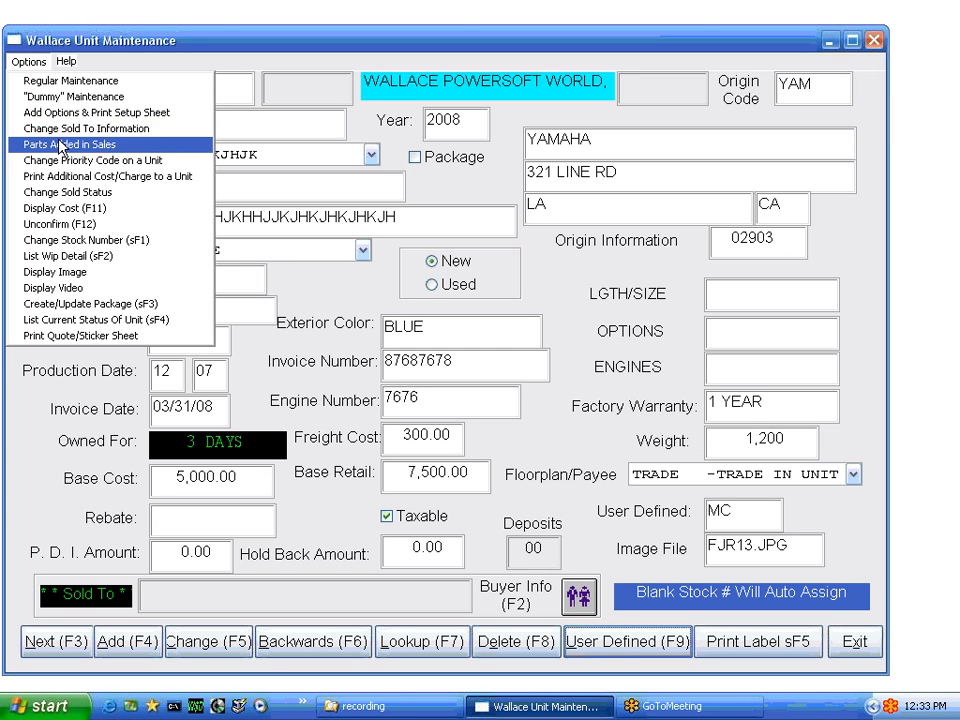
click(80, 112)
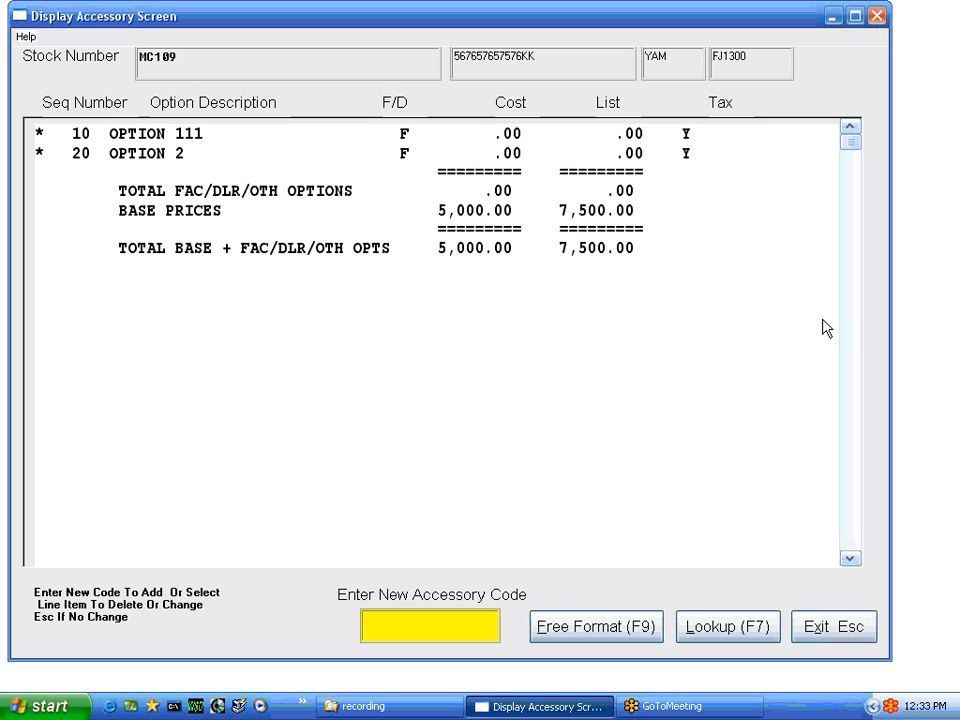
click(849, 634)
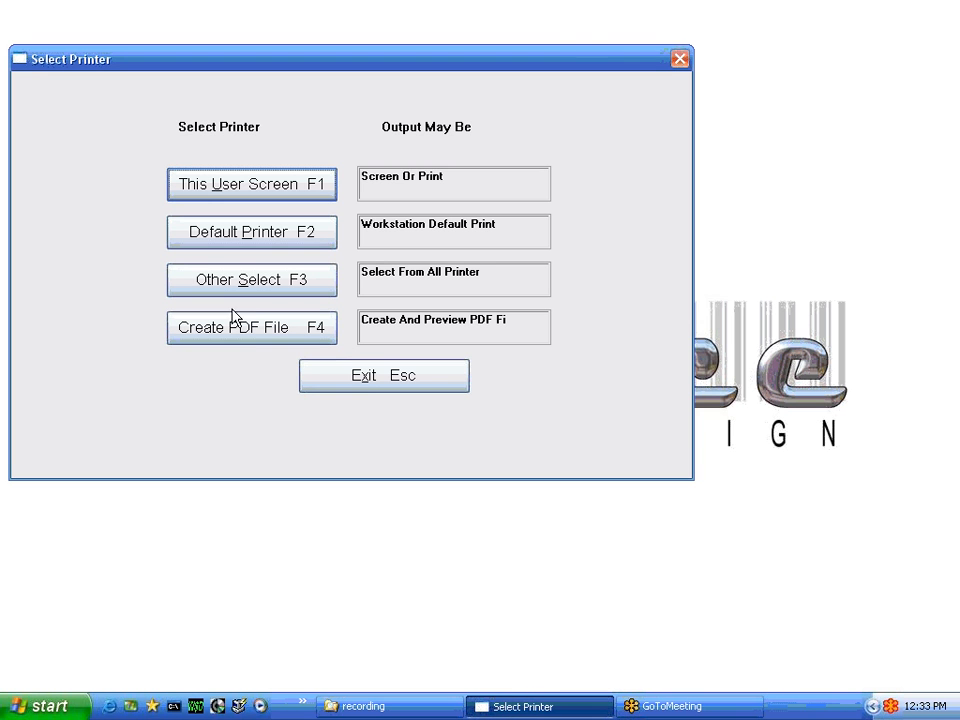
click(368, 380)
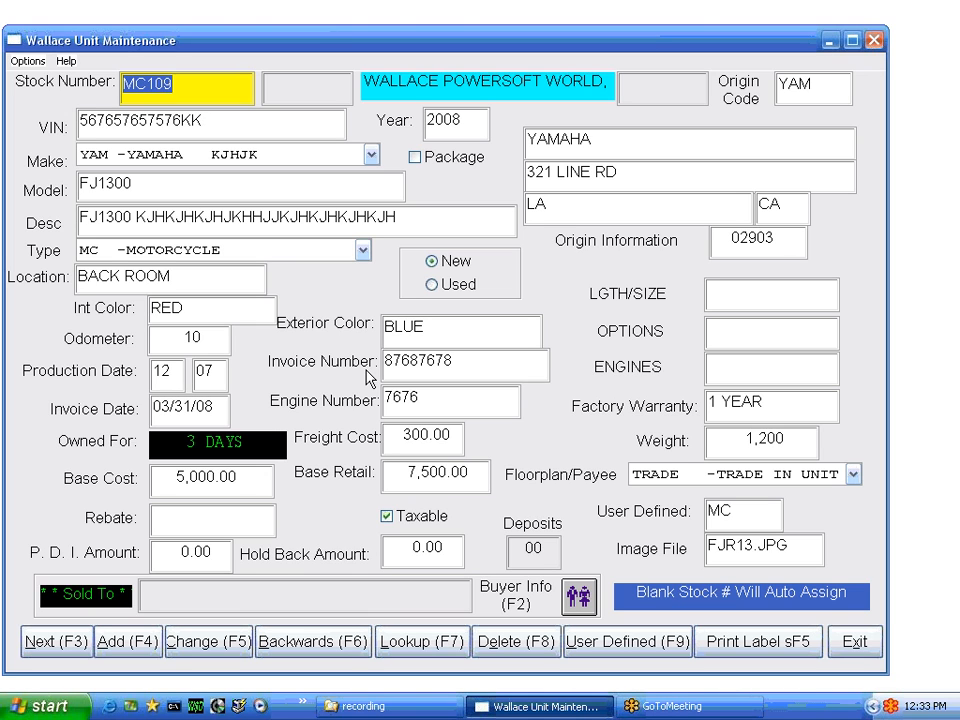
click(425, 642)
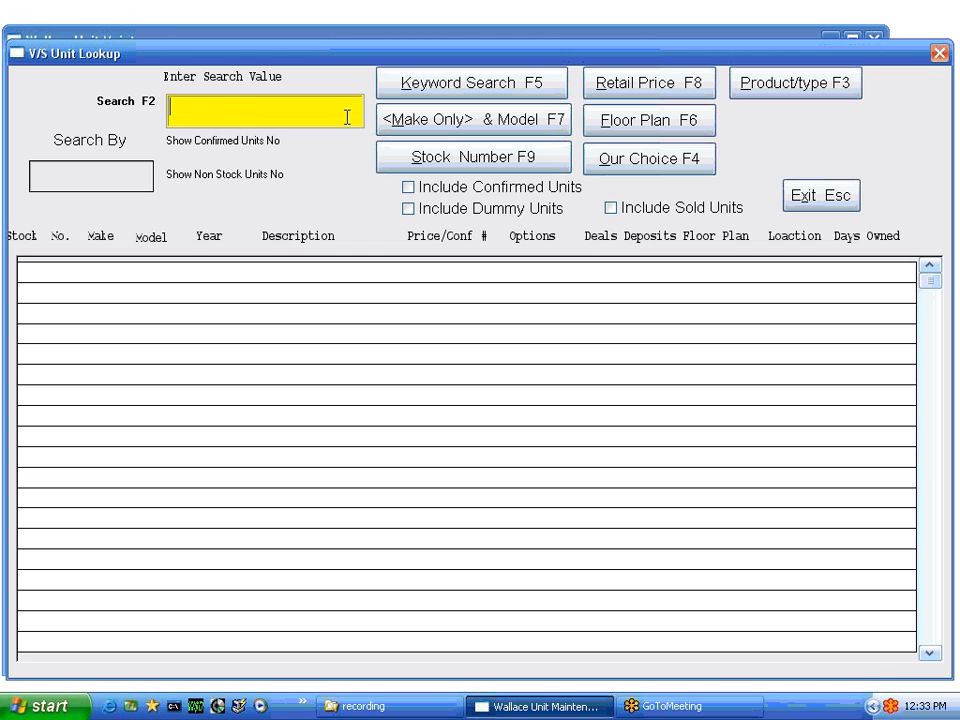
Look up units by product type MC and load the M211 record
click(755, 88)
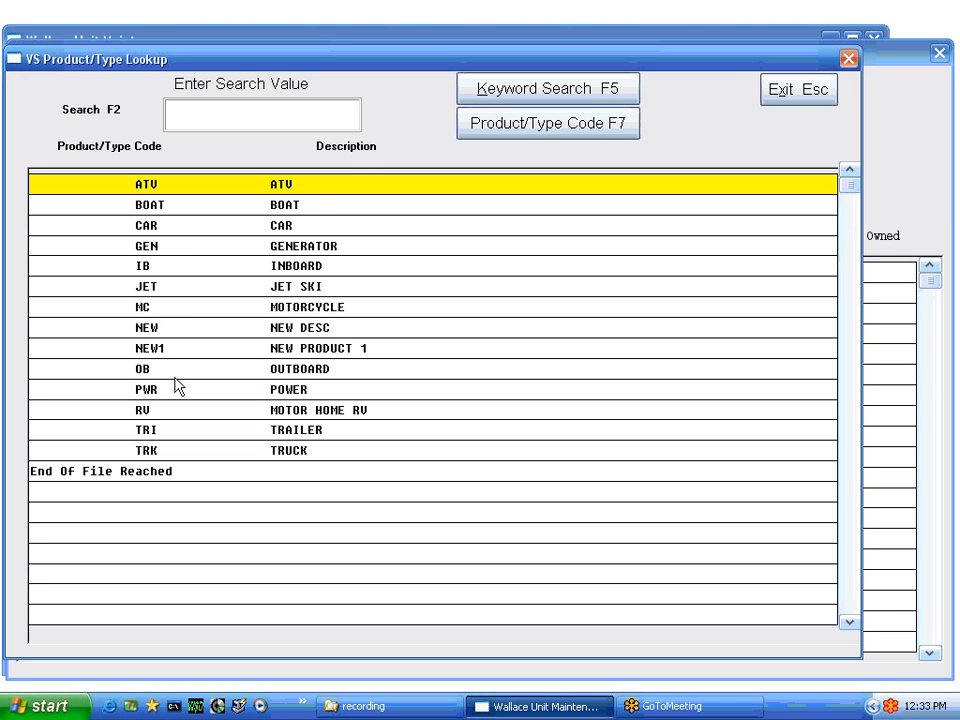
key(Down)
key(Down)
key(Down)
key(Down)
key(Down)
key(Down)
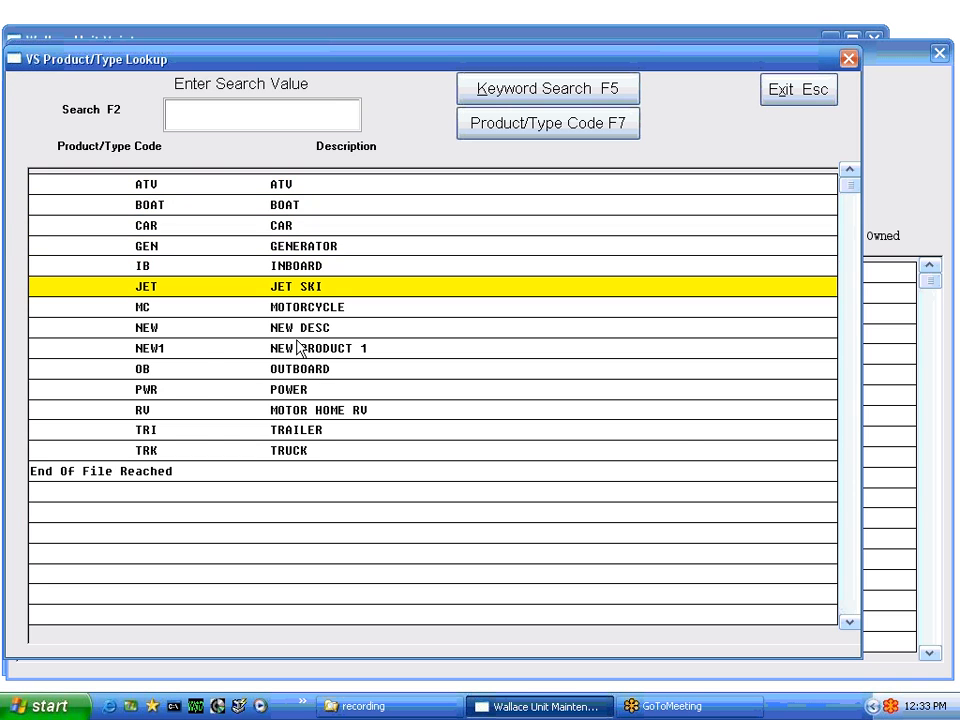
key(Return)
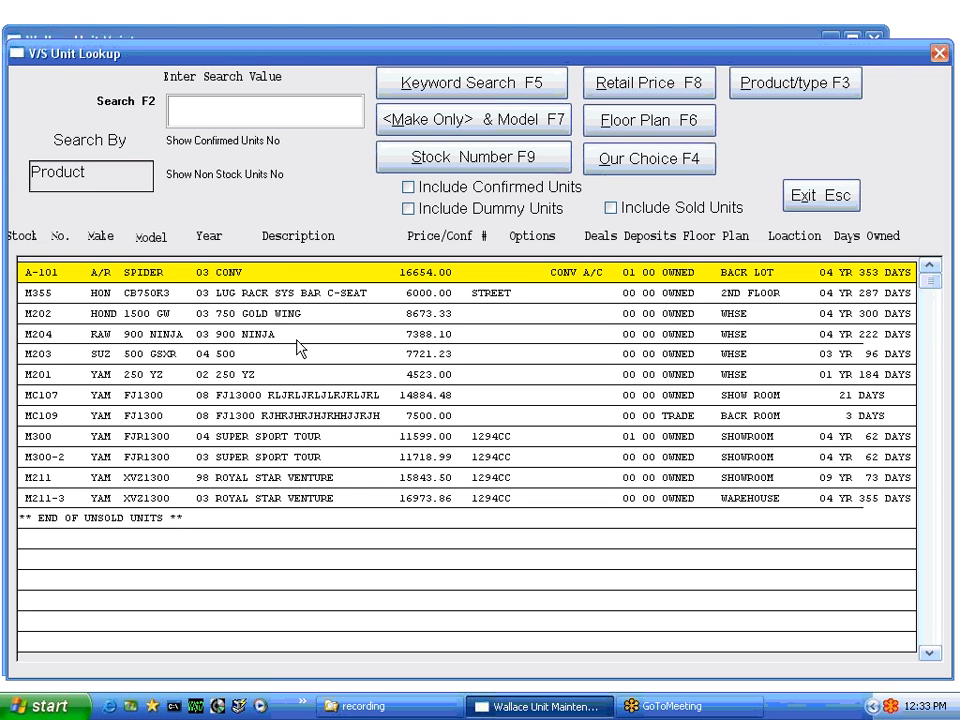
key(Down)
key(Down)
key(Down)
key(Down)
key(Down)
key(Down)
key(Down)
key(Down)
key(Down)
key(Down)
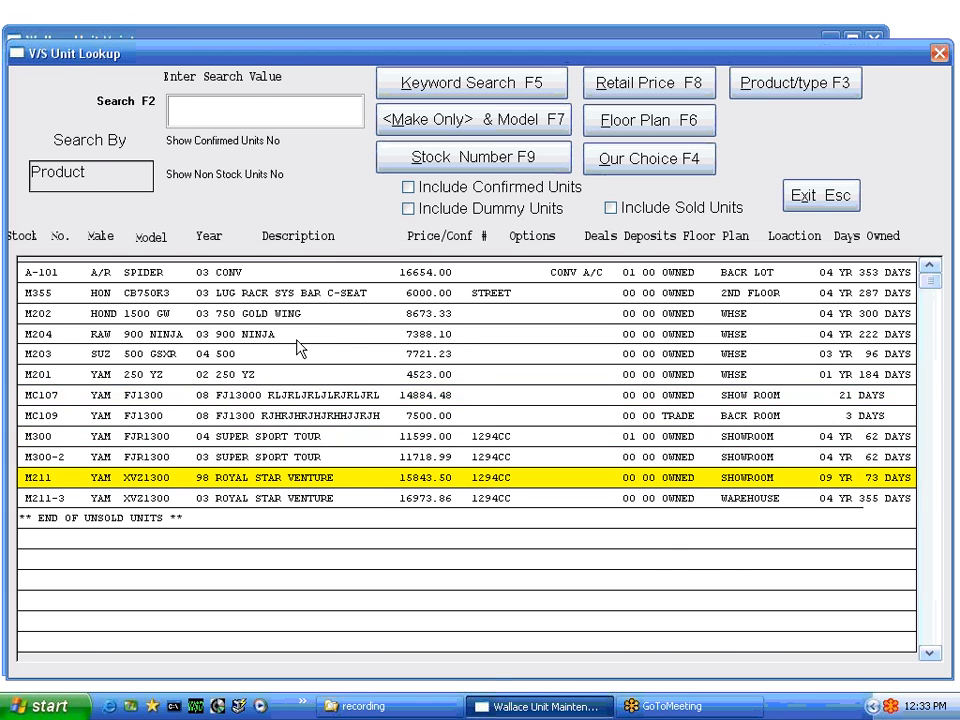
key(Return)
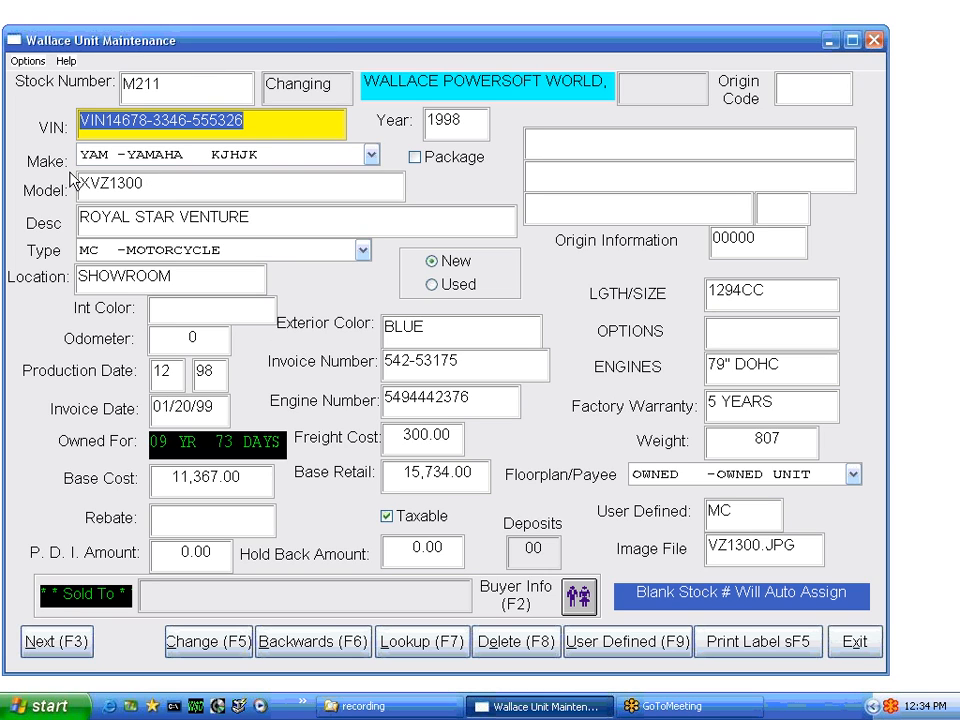
Rerun the product-type lookup for MC and open unit MC109
click(148, 84)
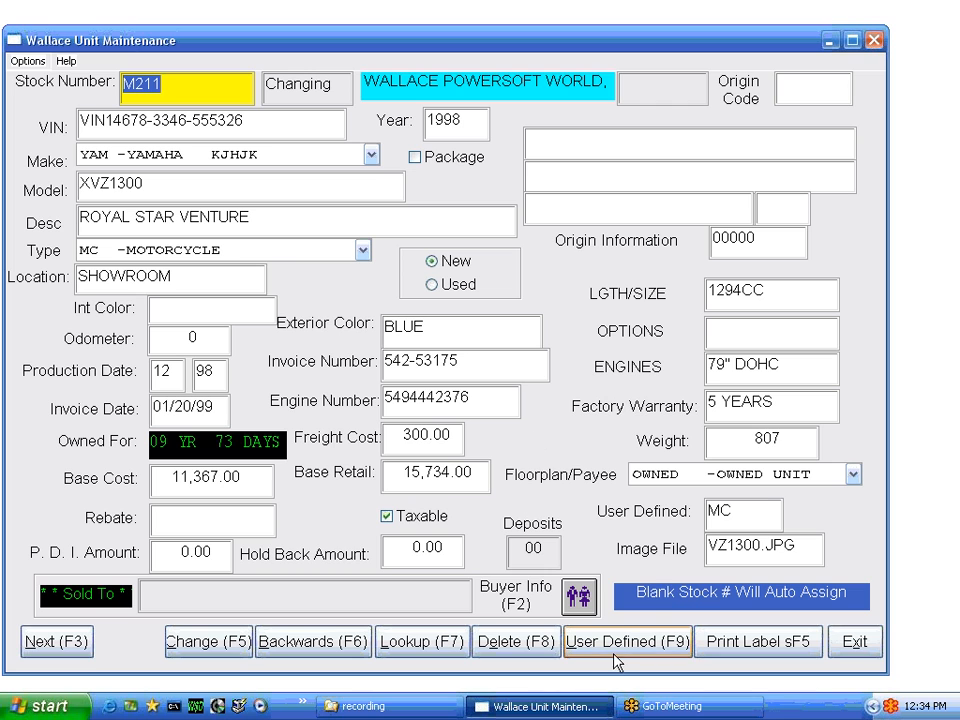
click(422, 641)
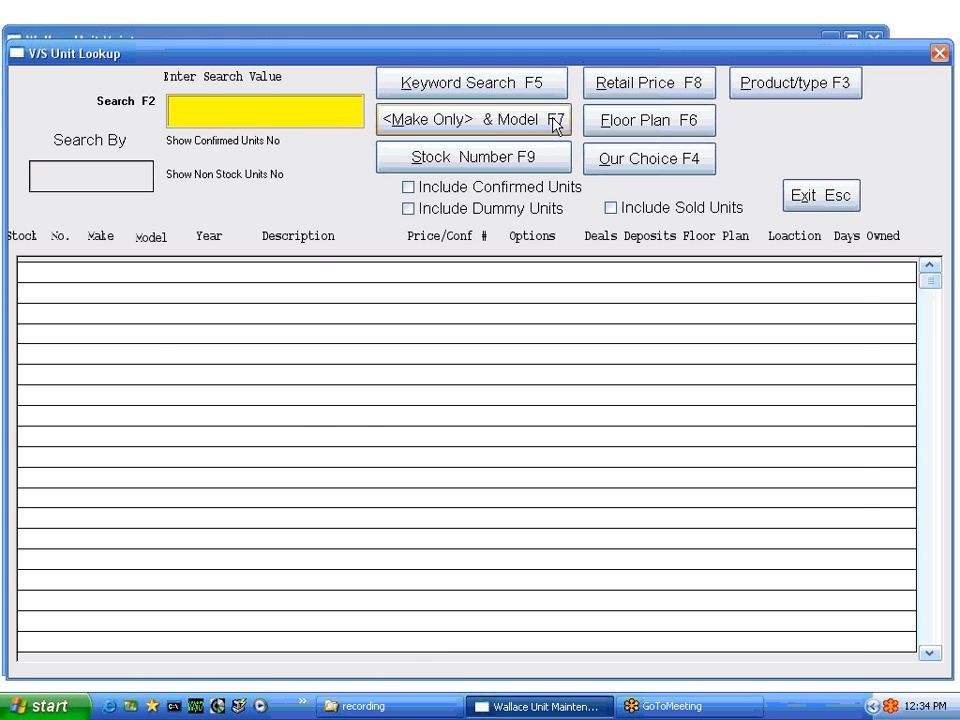
click(745, 86)
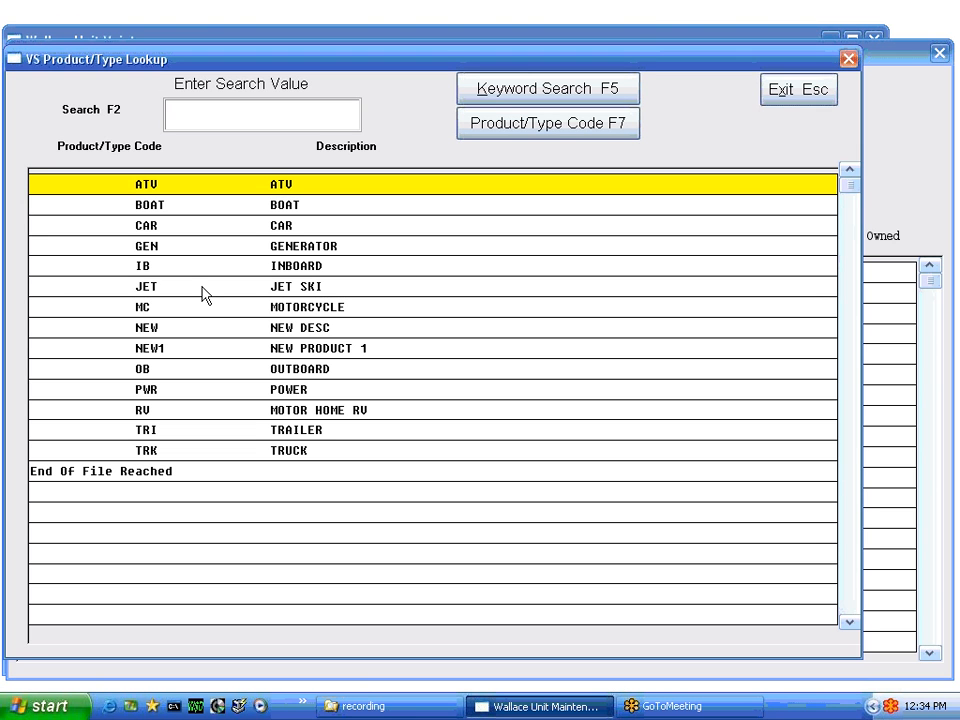
key(Down)
key(Down)
key(Down)
key(Down)
key(Down)
key(Down)
key(Escape)
key(Down)
key(Down)
key(Down)
key(Down)
key(Down)
key(Down)
key(Down)
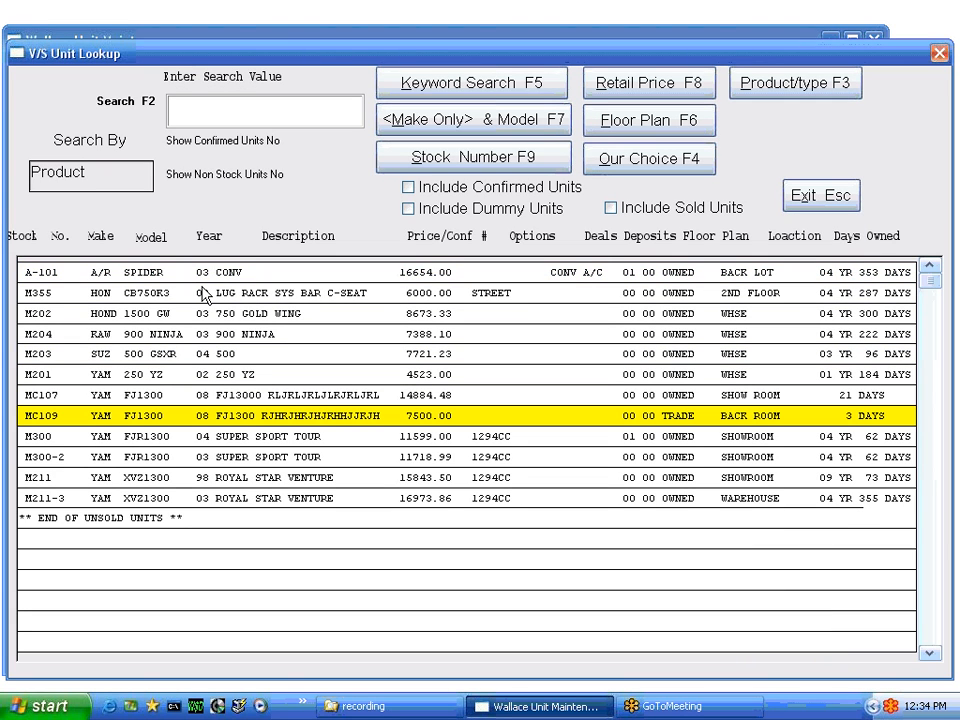
double_click(230, 422)
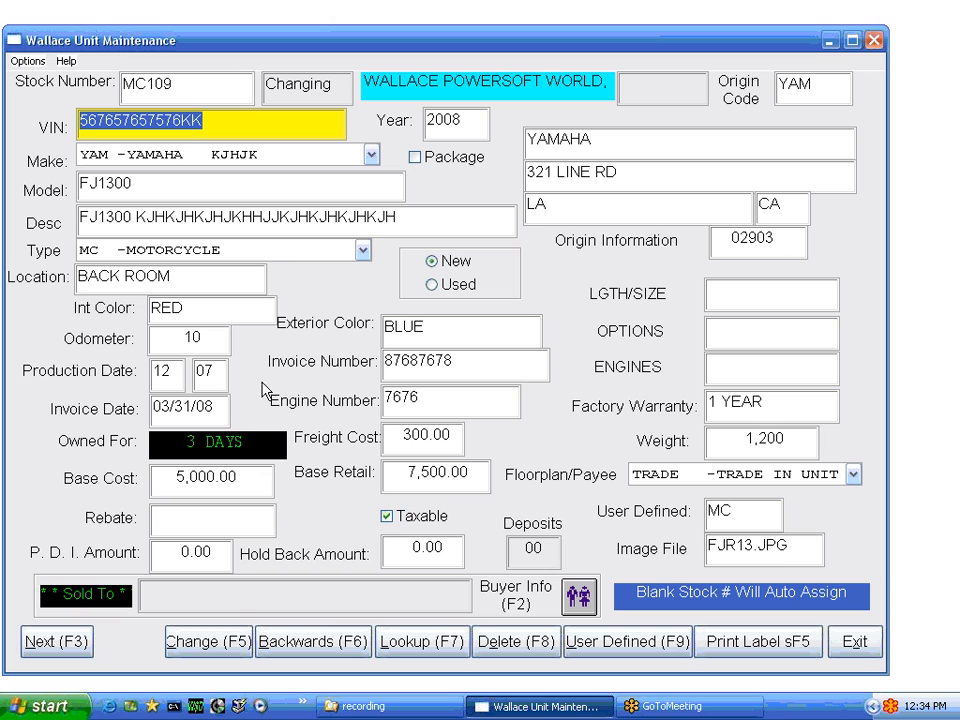
click(197, 88)
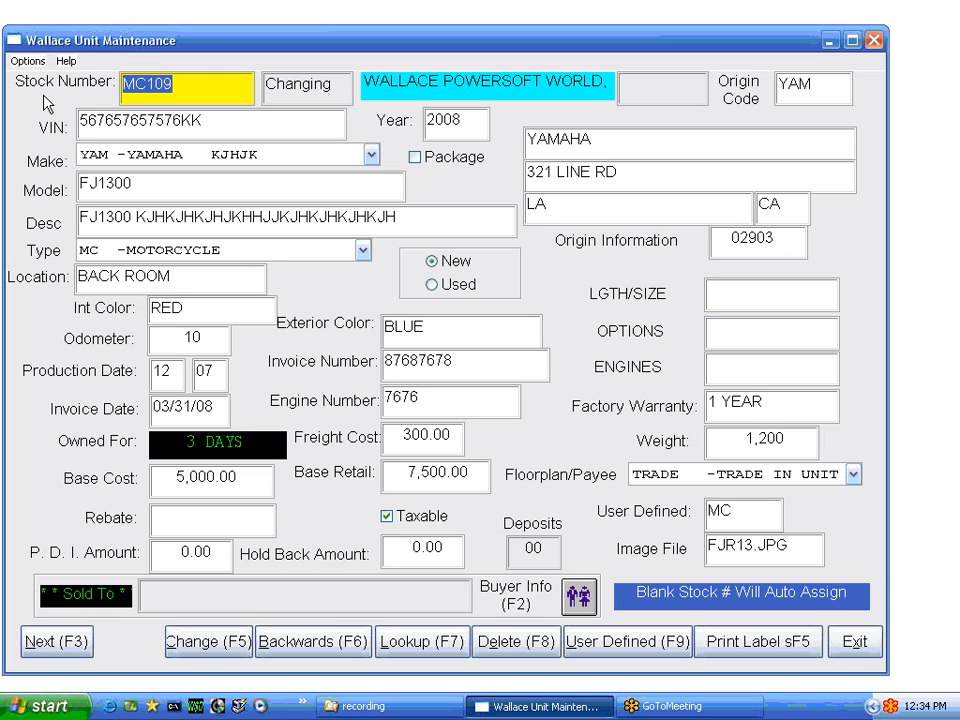
key(Delete)
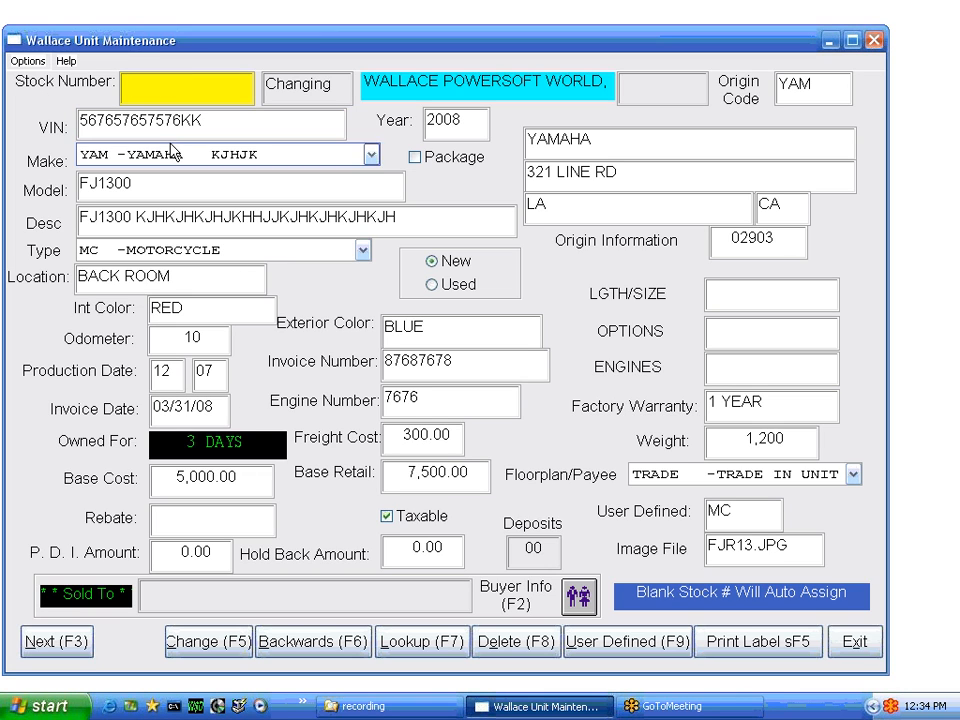
click(213, 121)
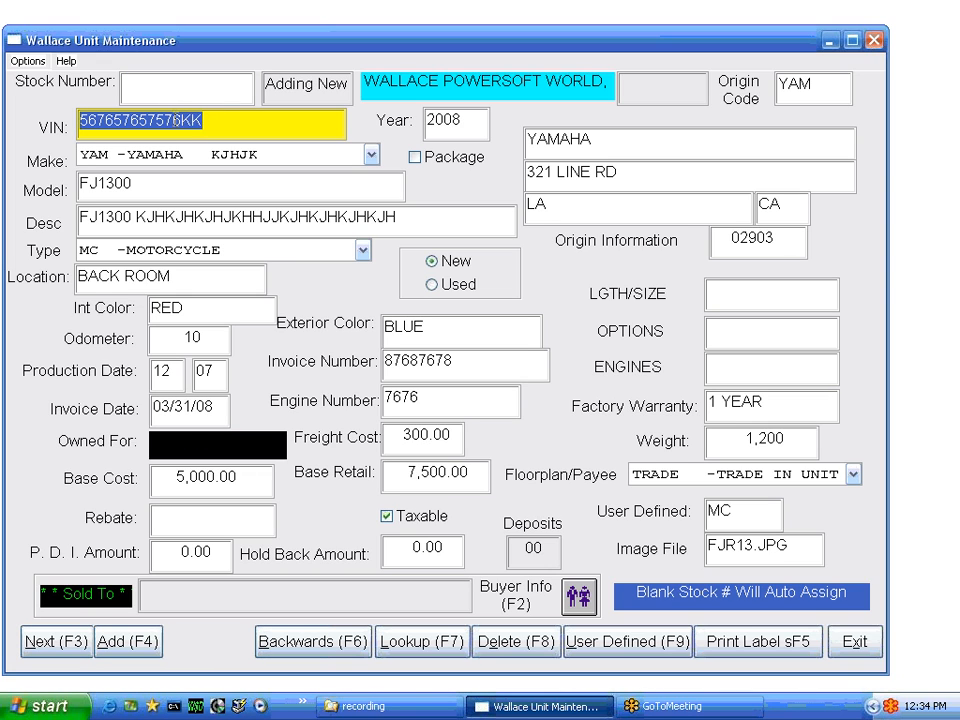
click(333, 124)
key(Left)
key(Left)
key(Left)
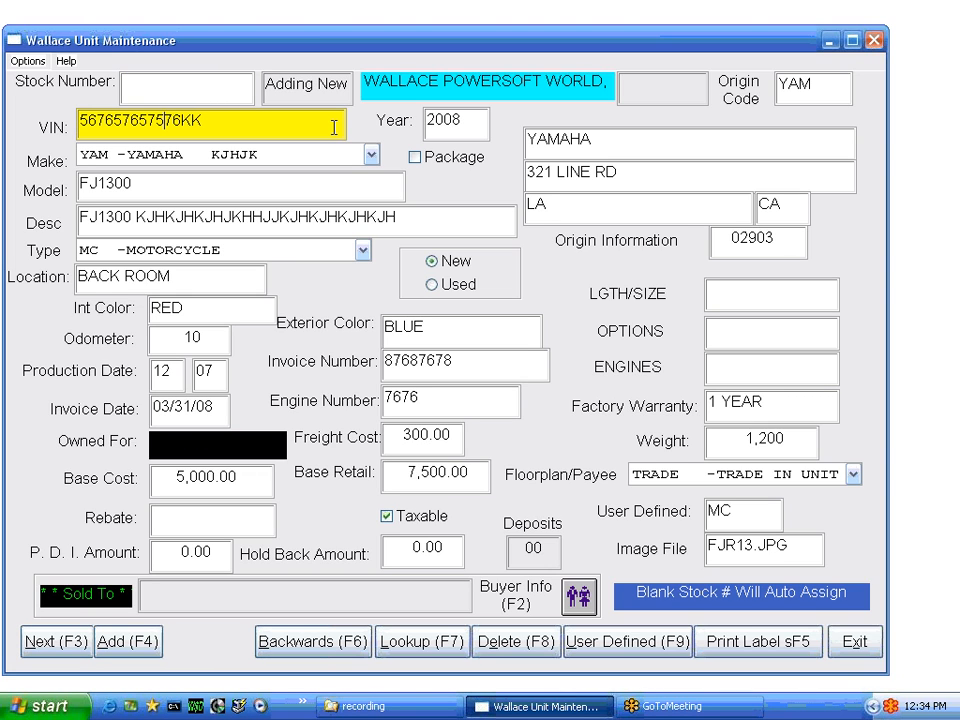
key(Delete)
key(Delete)
text(KK)
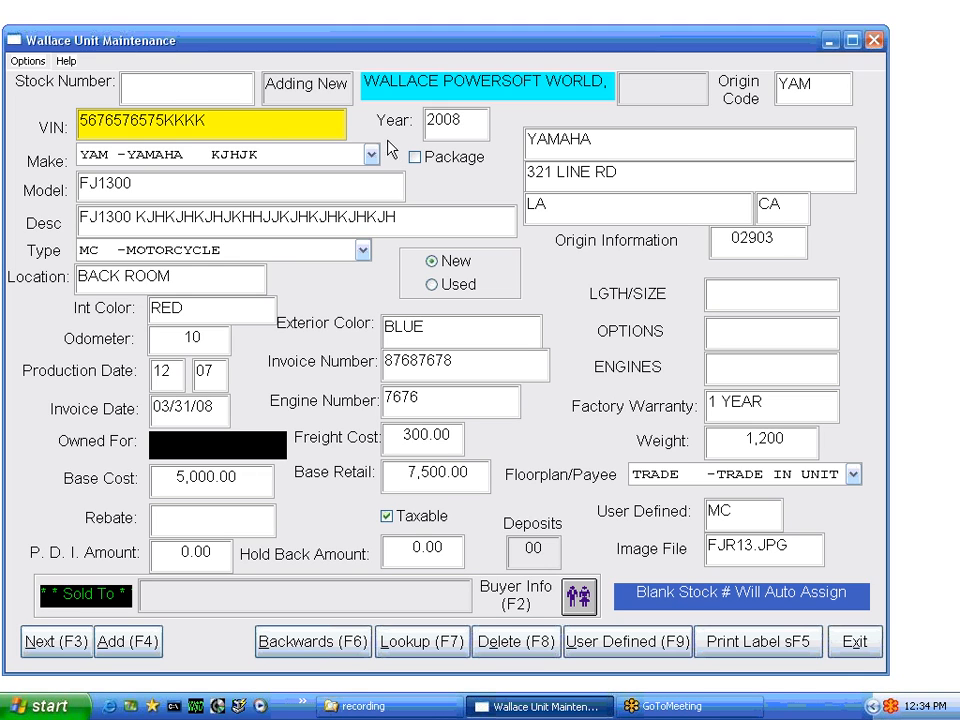
Change the invoice date month to 01 so it reads 01/31/08, then add the unit
click(176, 411)
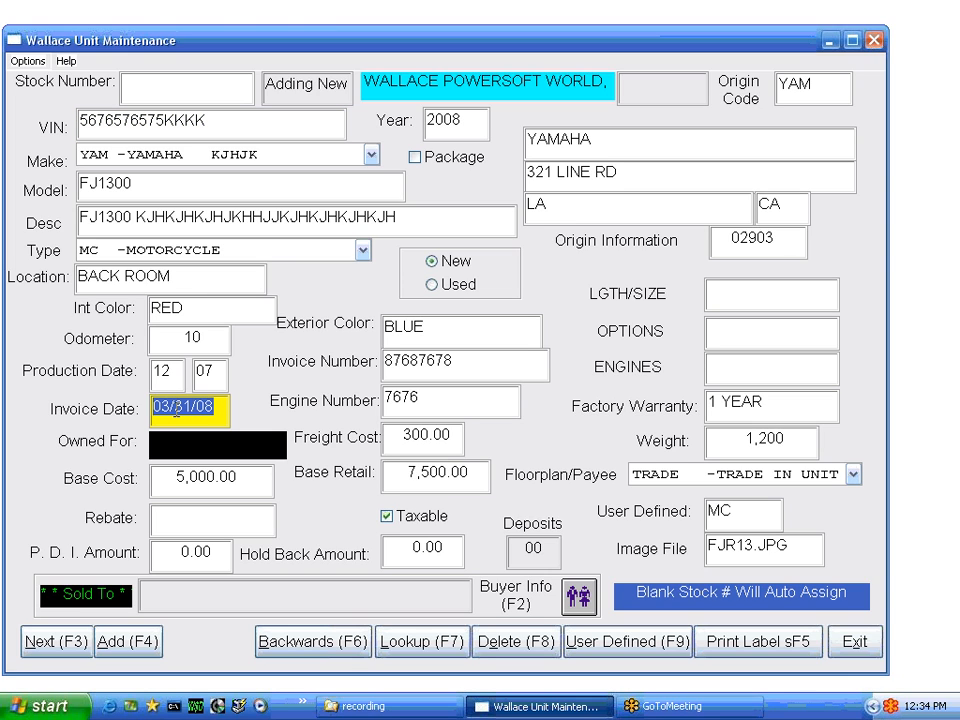
drag(170, 410, 130, 410)
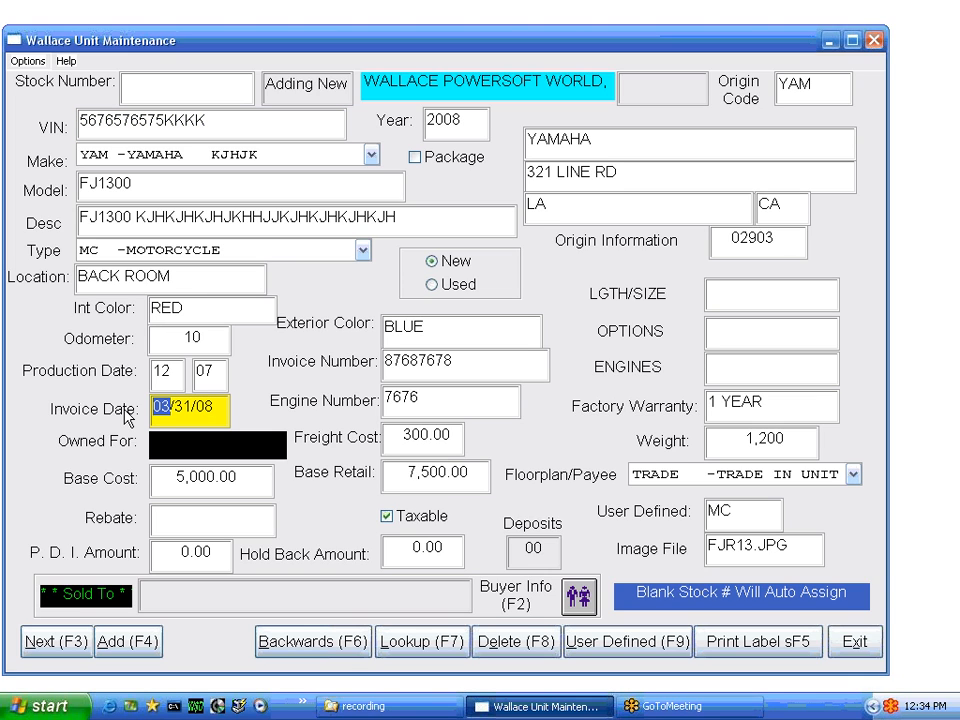
text(01)
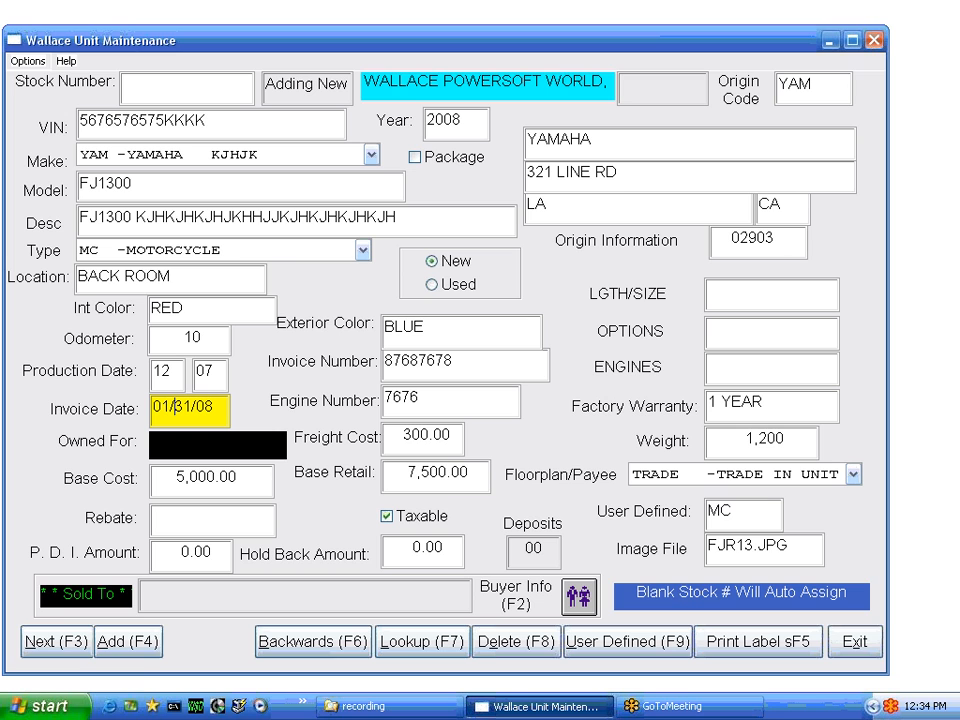
click(140, 641)
Confirm the new unit with an auto-generated stock number and leave user-defined data unchanged
click(445, 410)
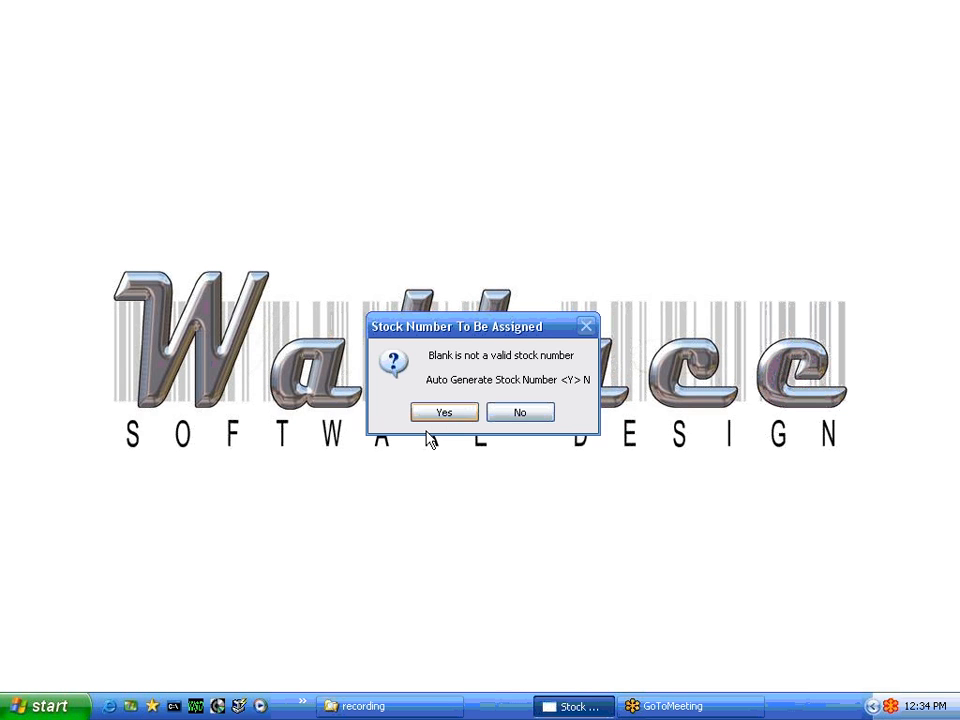
click(456, 413)
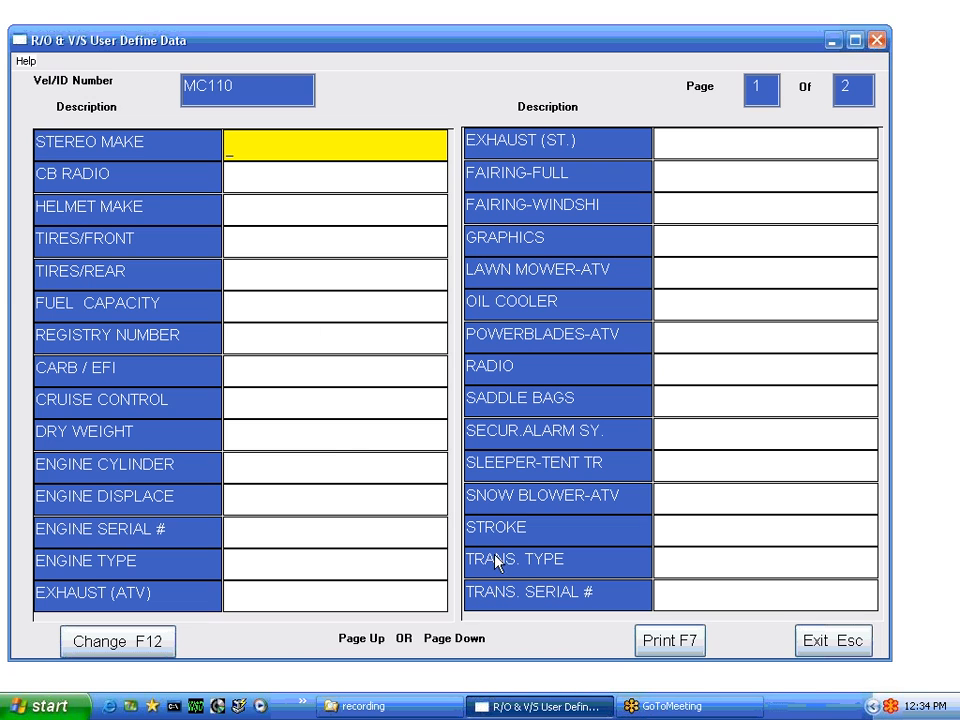
click(834, 641)
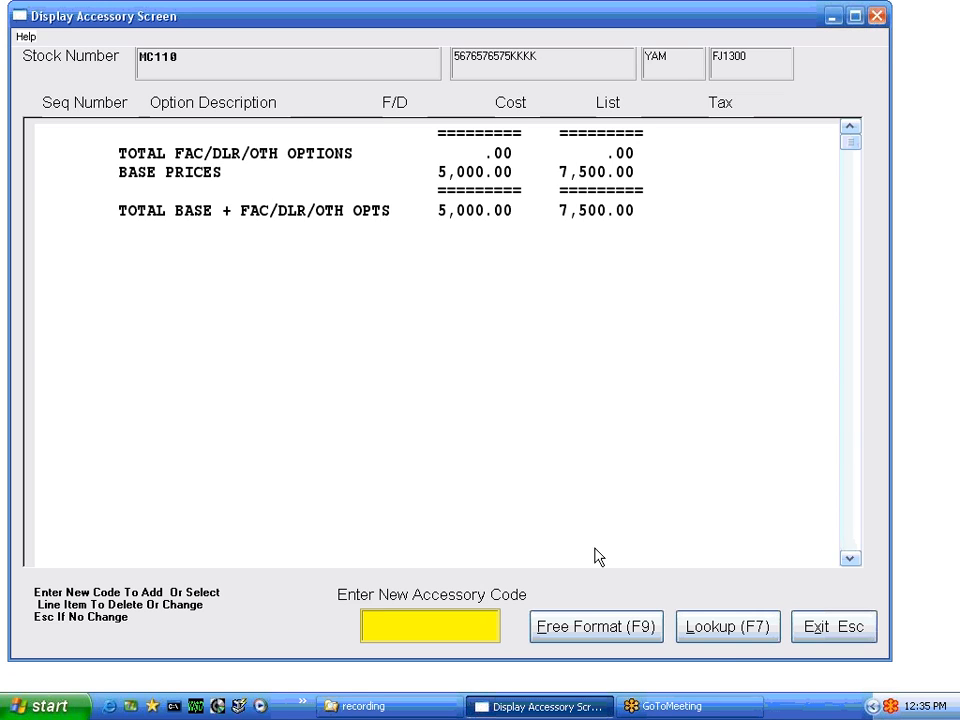
Add the M/C RACK and WIND SCREEN accessories to unit MC110
click(733, 627)
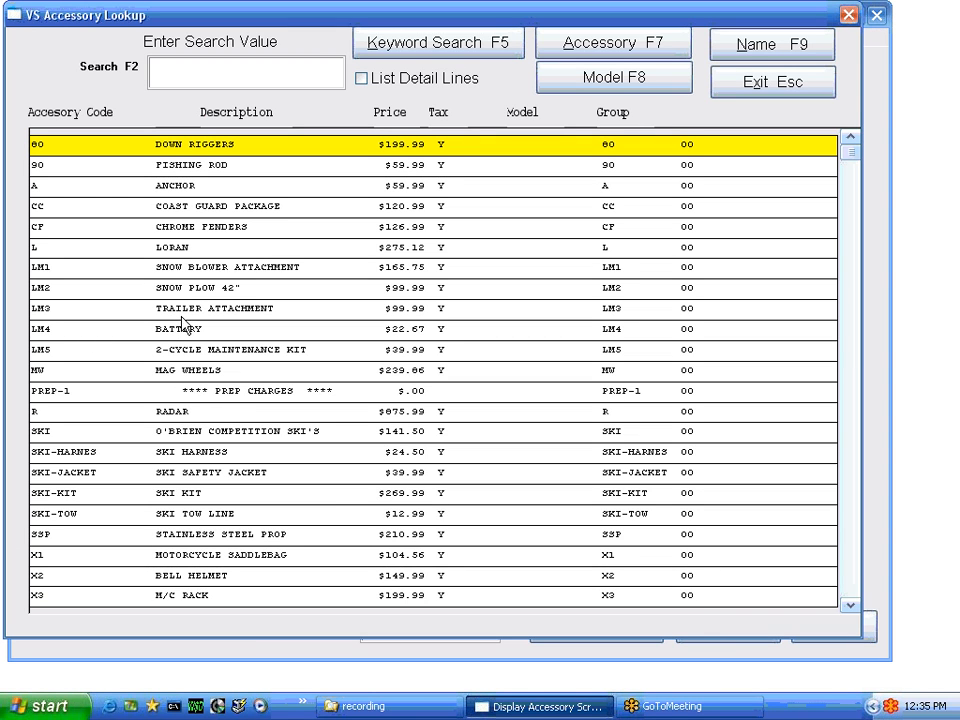
click(195, 596)
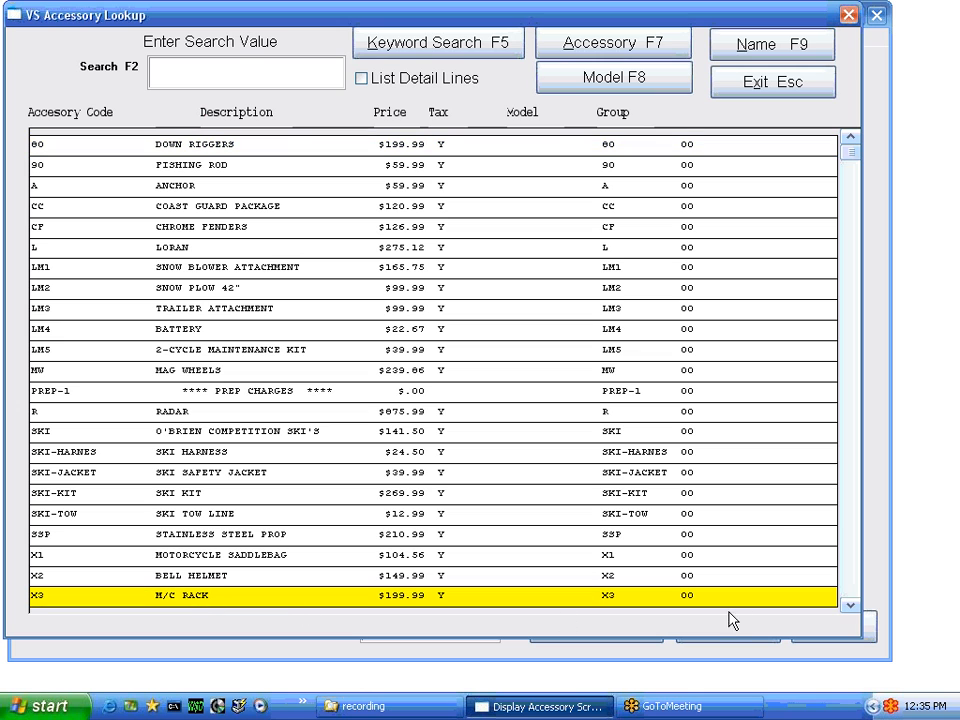
click(852, 606)
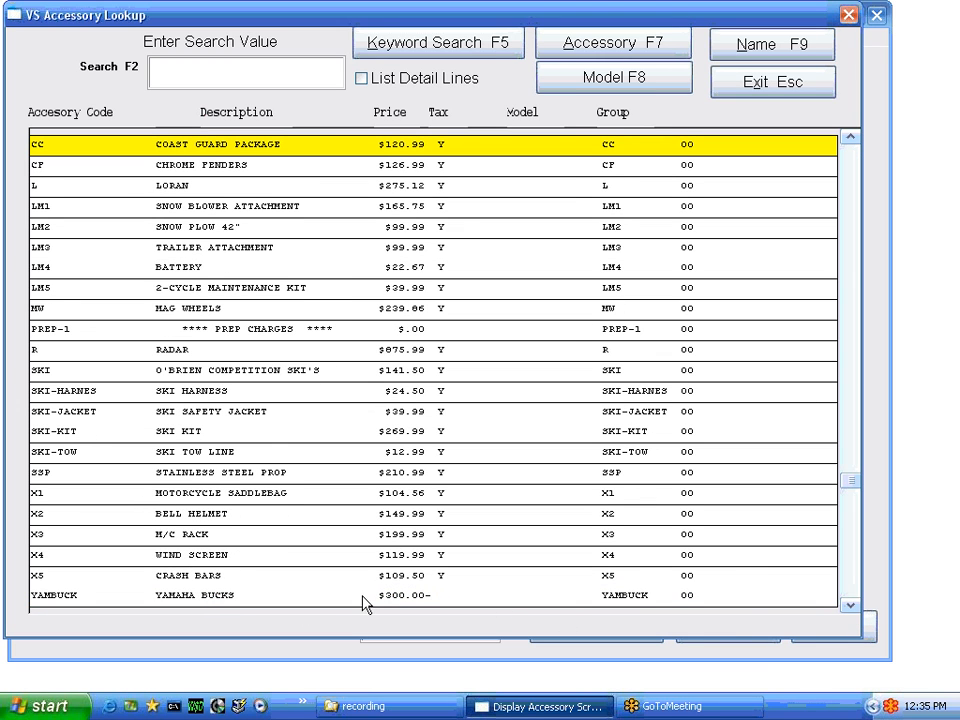
click(772, 88)
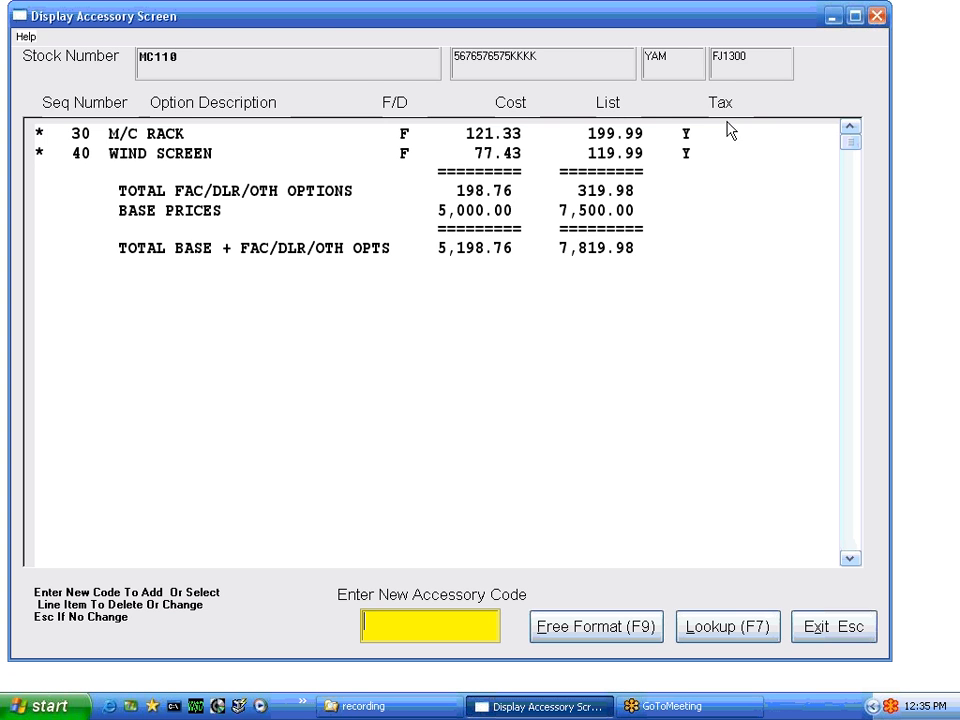
click(836, 628)
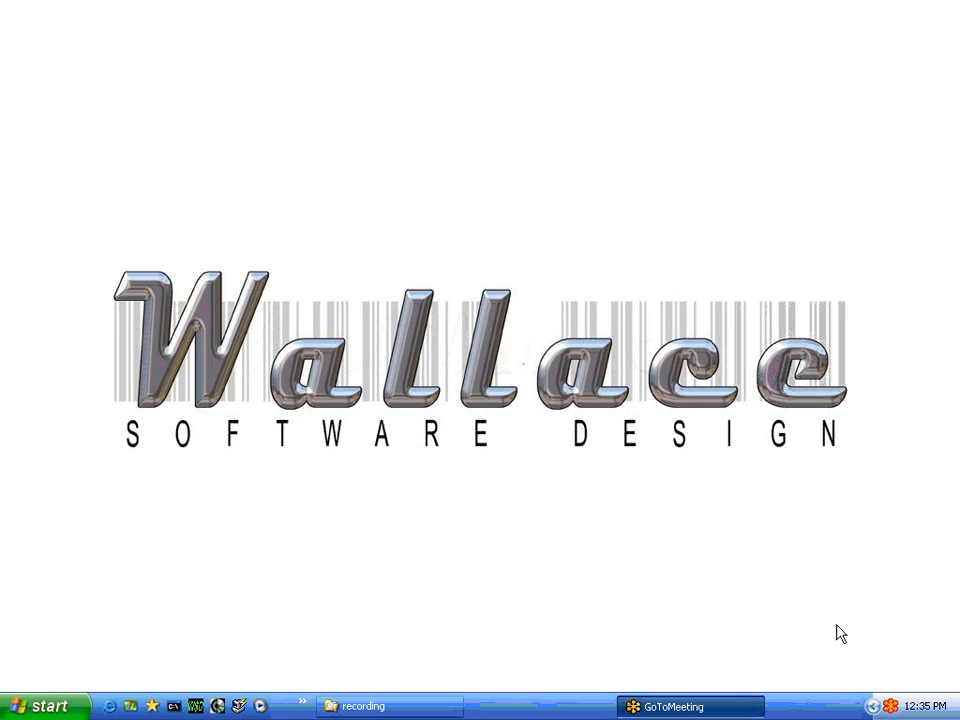
Close the A/P Posting G/L window to return to the MC110 record
key(Escape)
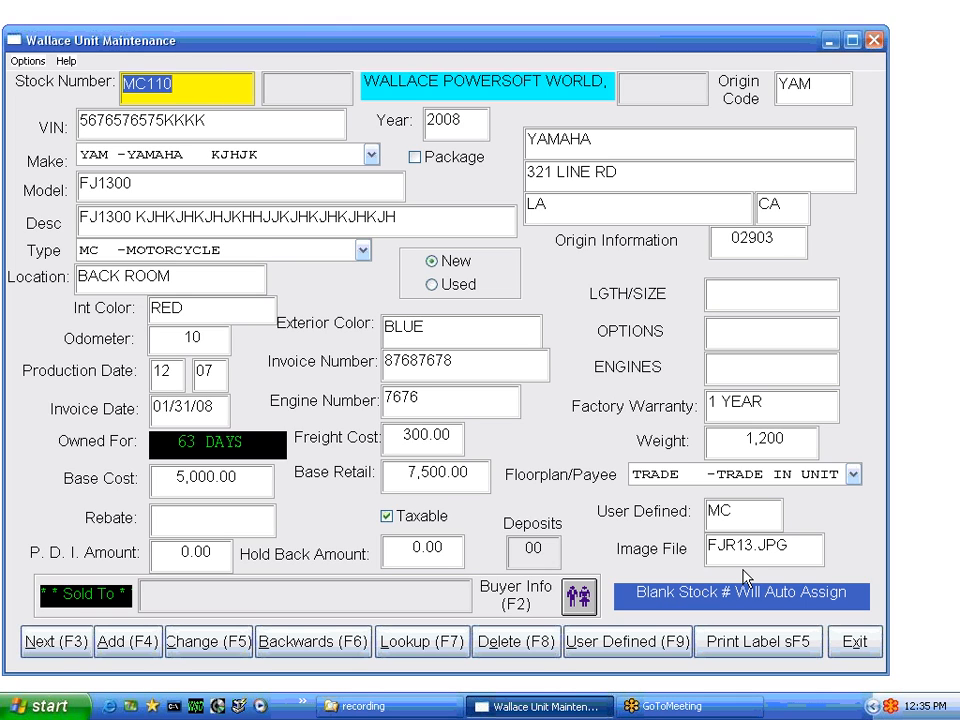
Exit Unit Maintenance for the saved MC110 Yamaha FJ1300 back to the Unit Sales Menu
click(28, 61)
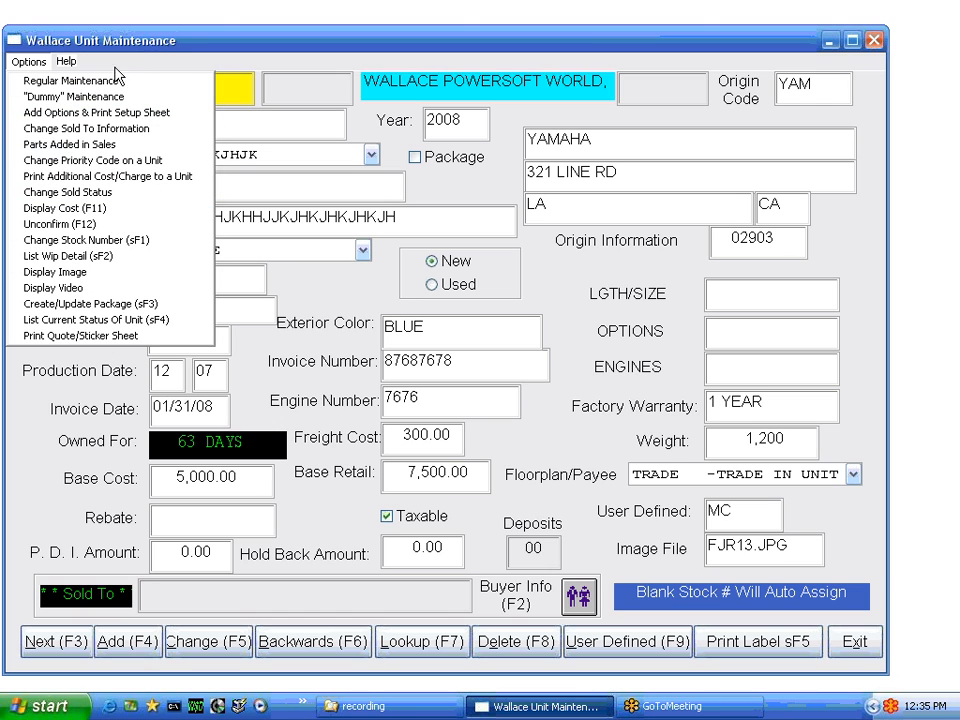
click(154, 63)
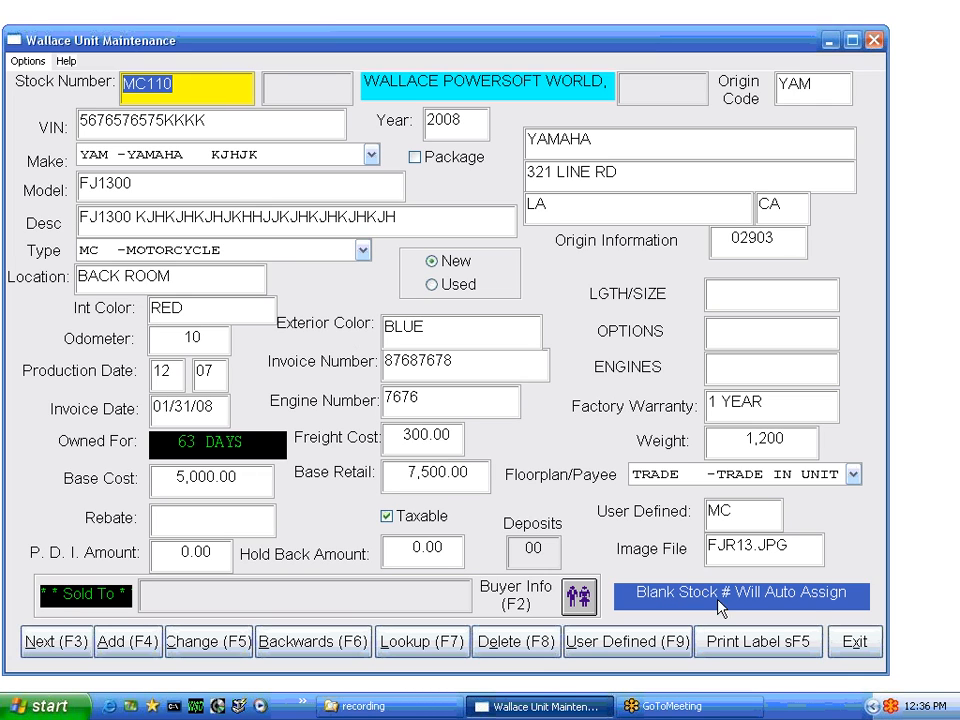
click(856, 645)
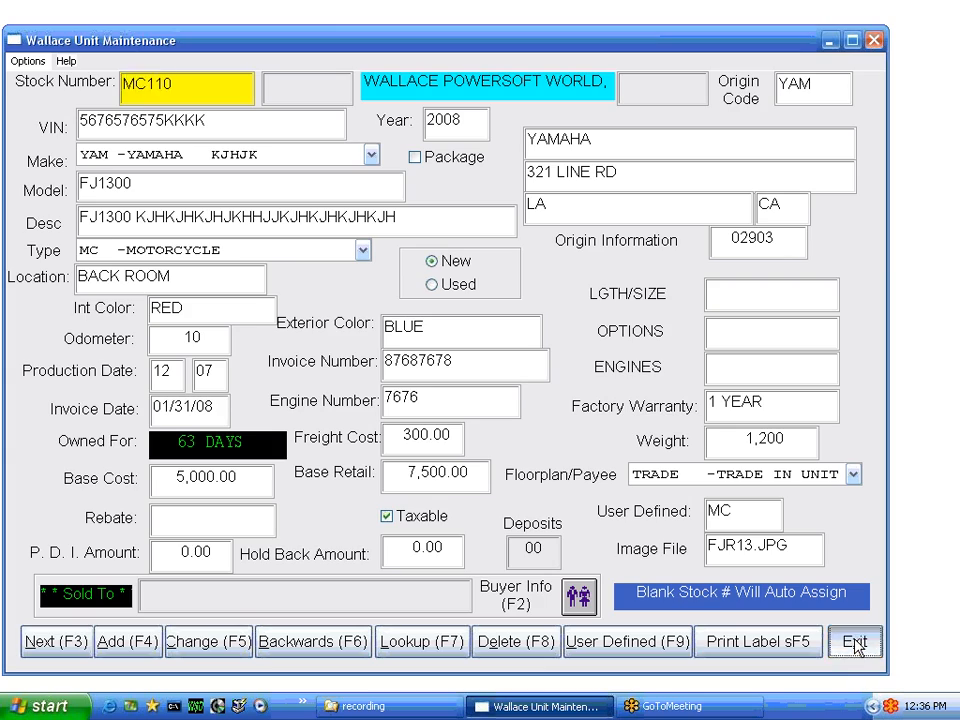